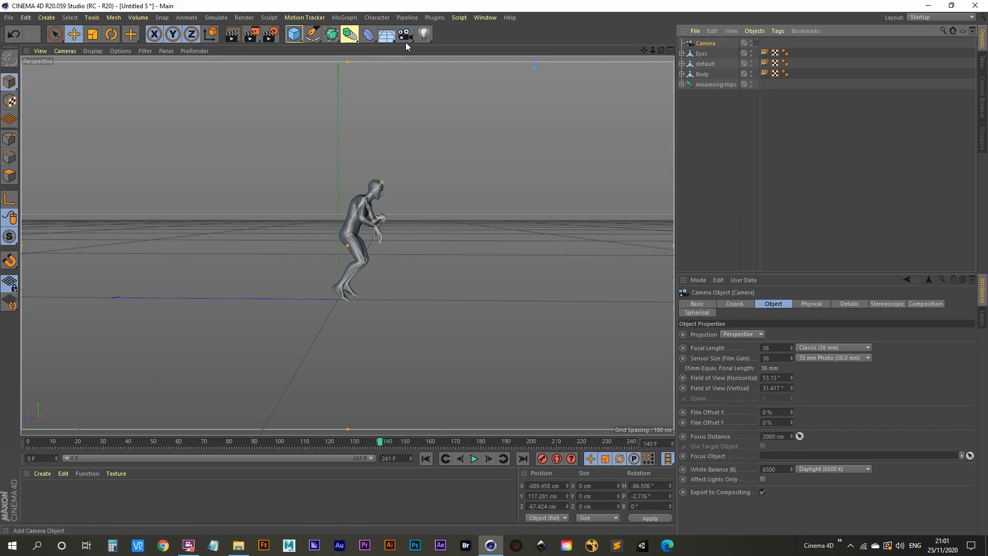
- Add a plane beneath the figure, enlarge it to about 1404 by 1277 cm, and shift it slightly along Z to about -6.5 cm
left_click(389, 37)
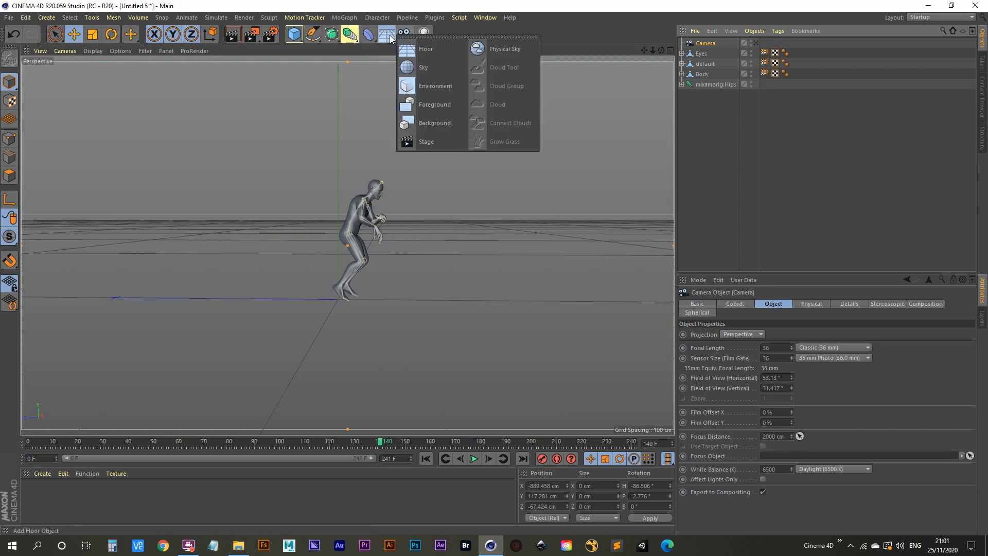
left_click(294, 34)
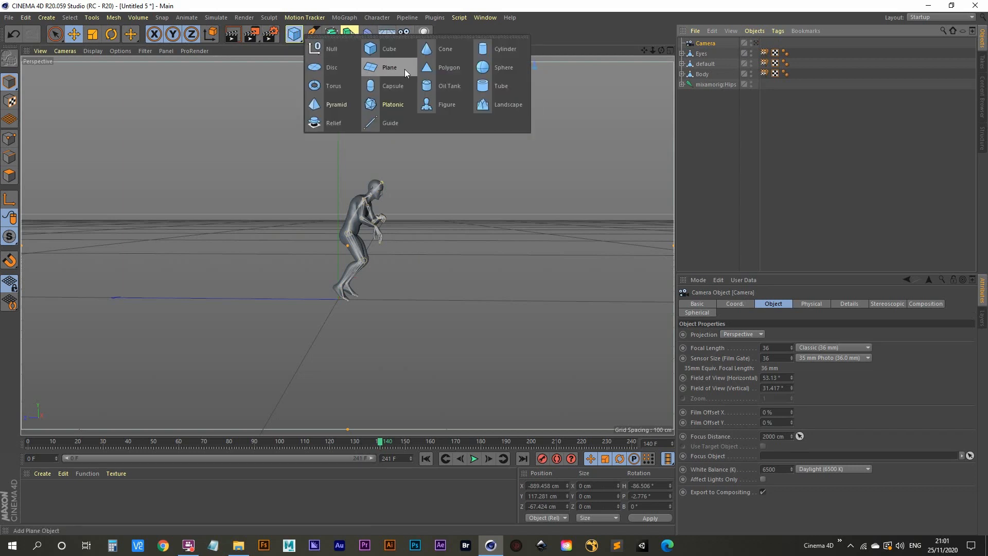
left_click(405, 69)
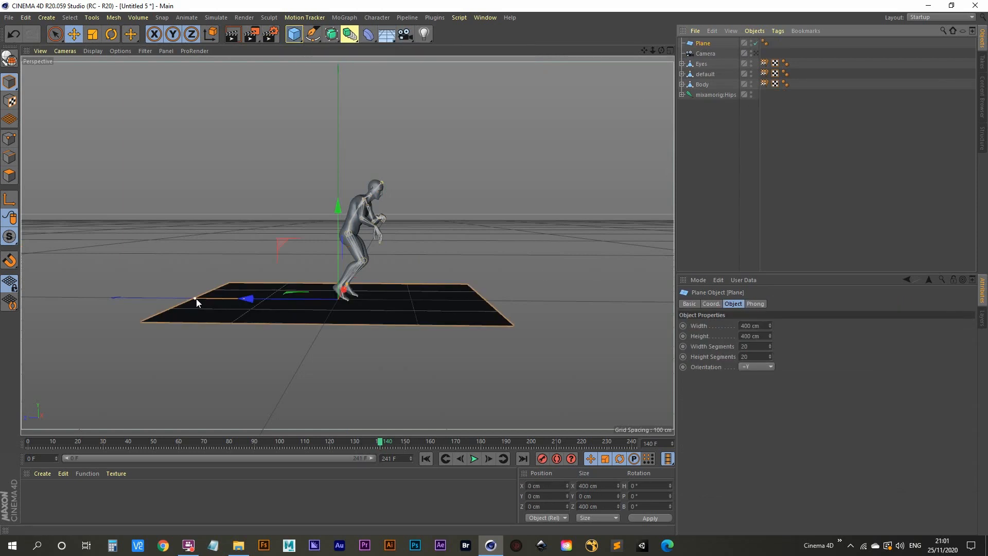
left_click_drag(196, 299, 28, 295)
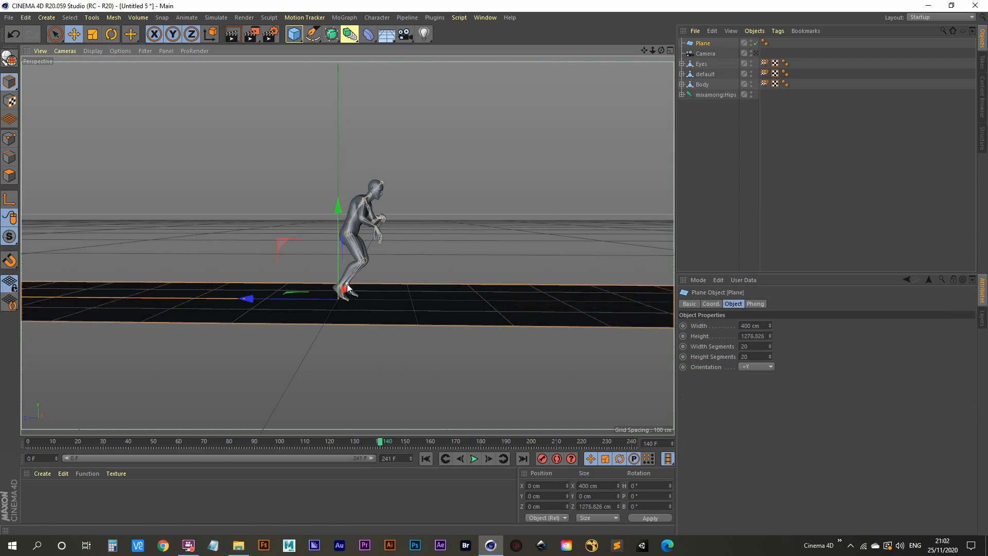
left_click_drag(347, 284, 368, 266)
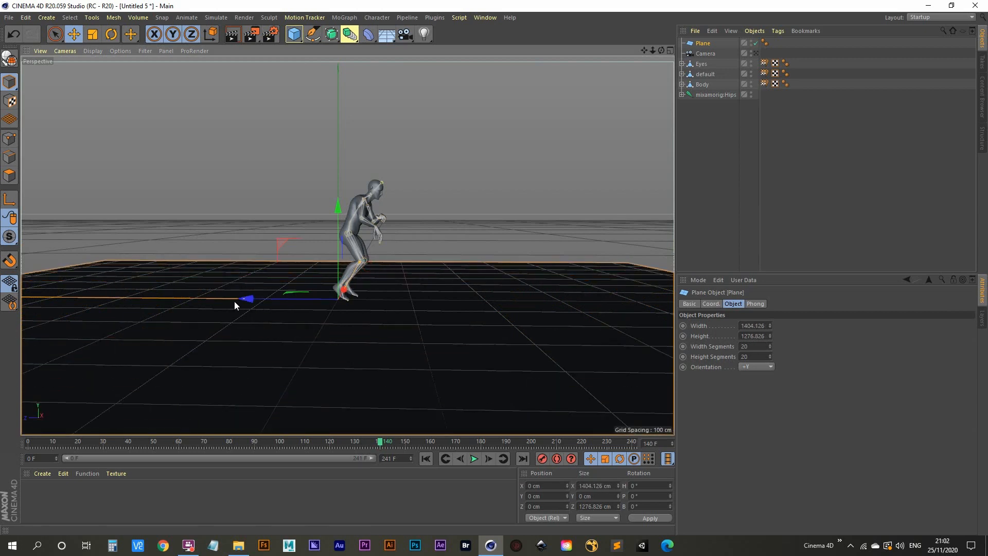
mouse_move(247, 298)
left_mouse_down()
mouse_move(267, 298)
mouse_move(255, 299)
left_mouse_up()
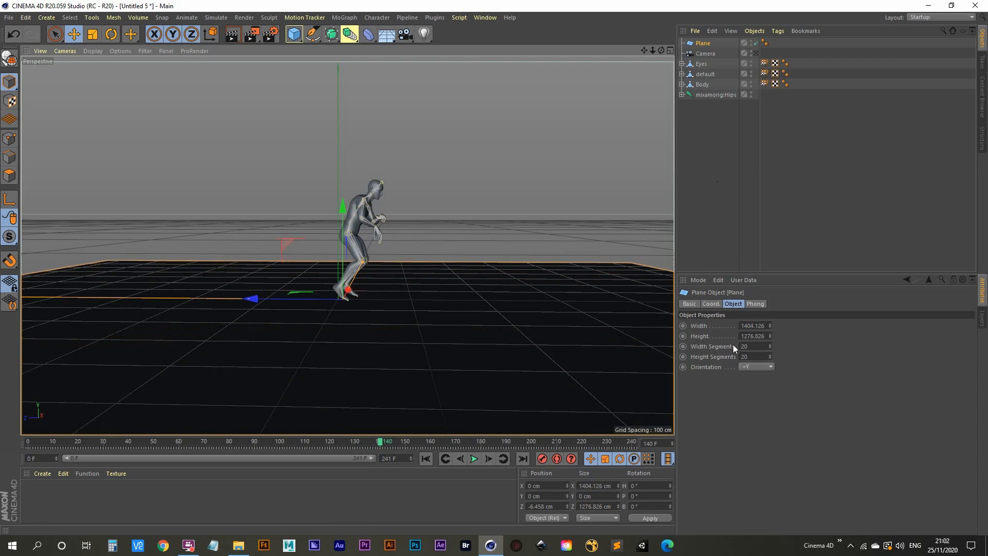
- Set the plane's width and height segments to 60 and switch the viewport to Gouraud shading with lines
left_click(752, 345)
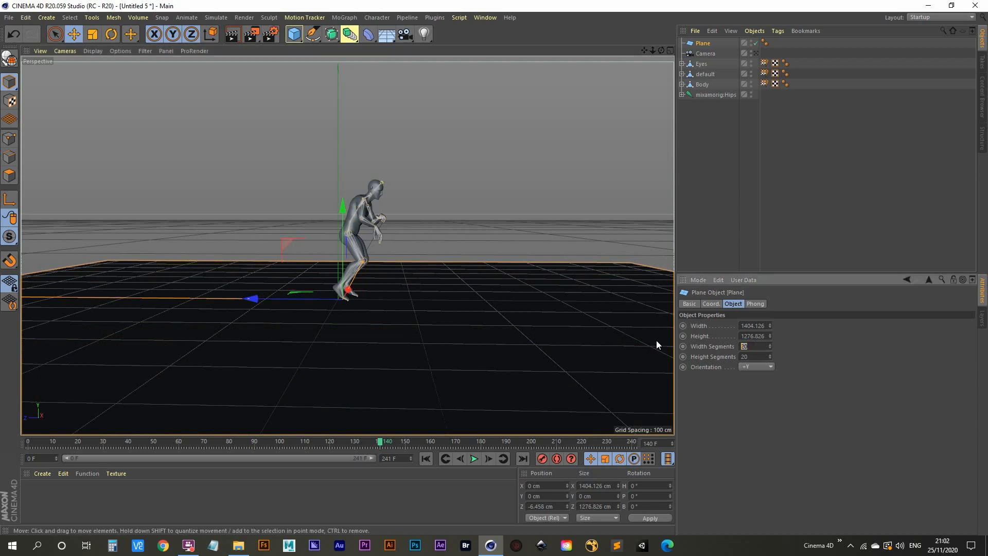
type("60")
key("Tab")
type("60")
key("Return")
left_click(699, 203)
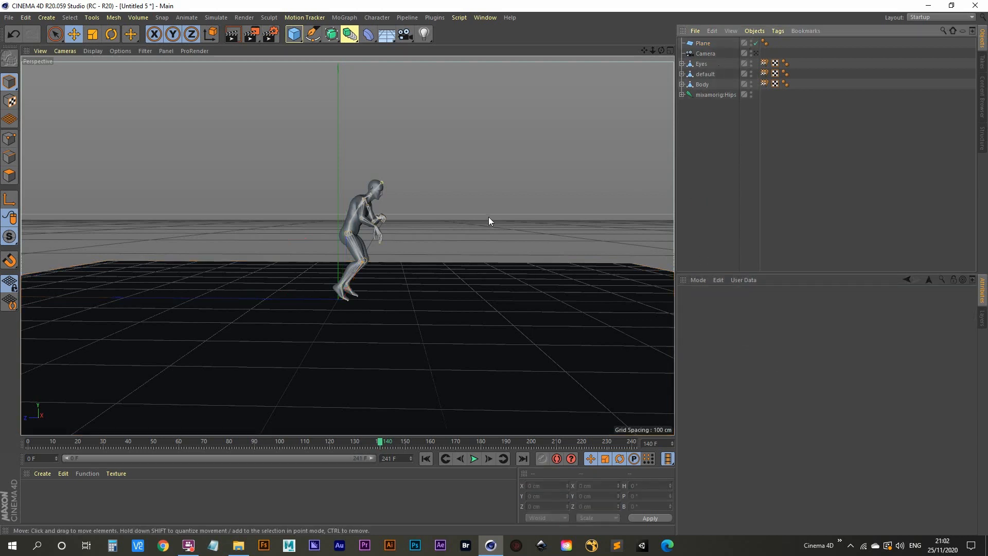
key("n")
key("b")
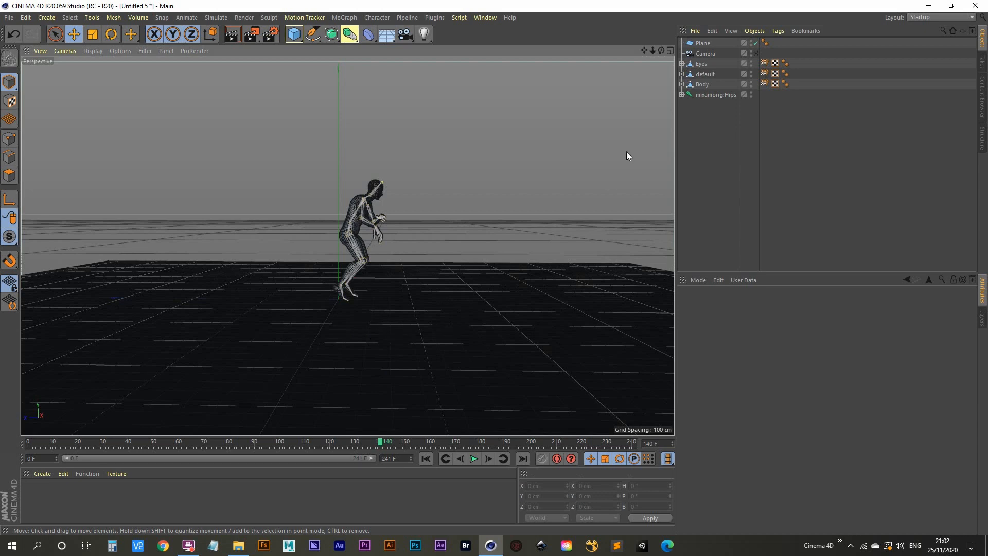
- Rename the plane object as Floor
double_click(704, 44)
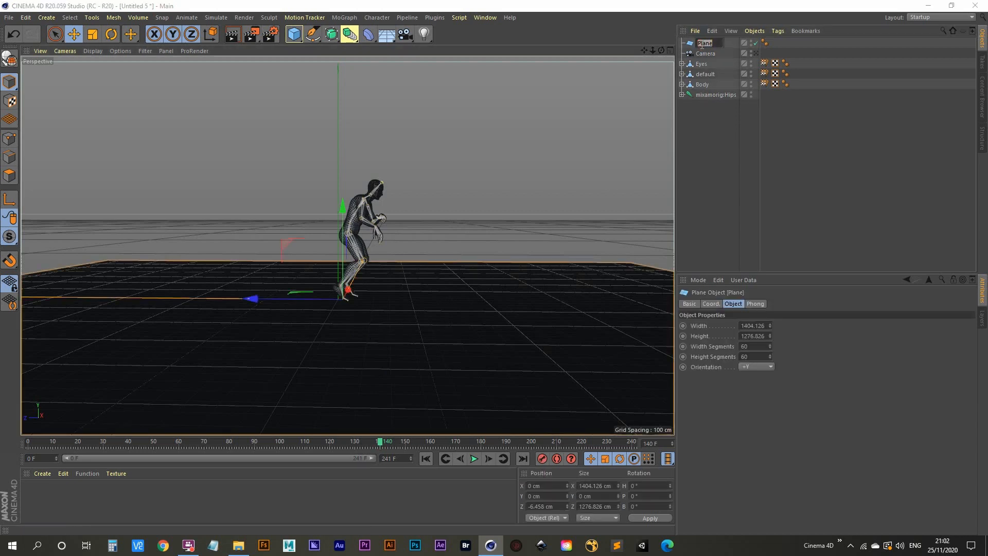
type("Floor")
key("Return")
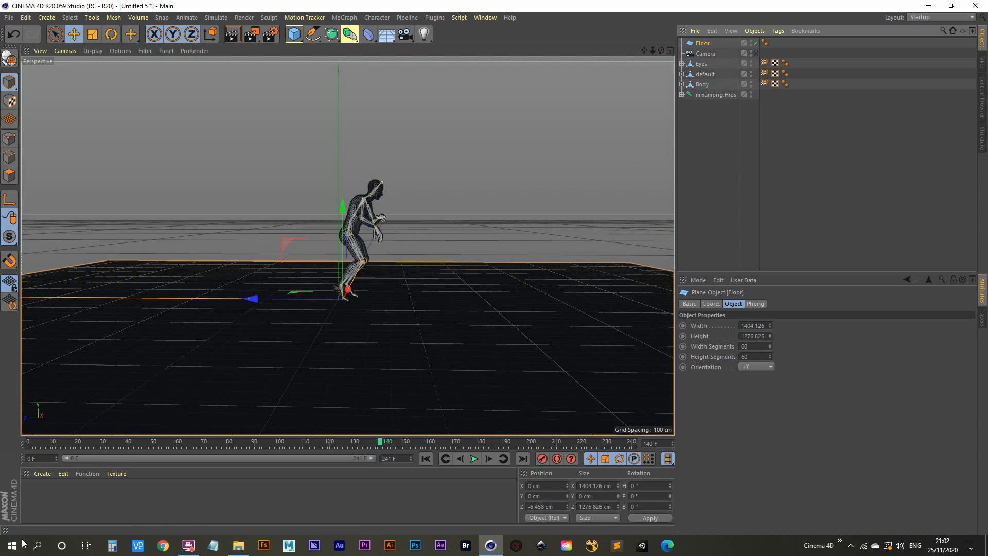
- Create a new material, apply it to the figure's body, and add a second new material
double_click(51, 499)
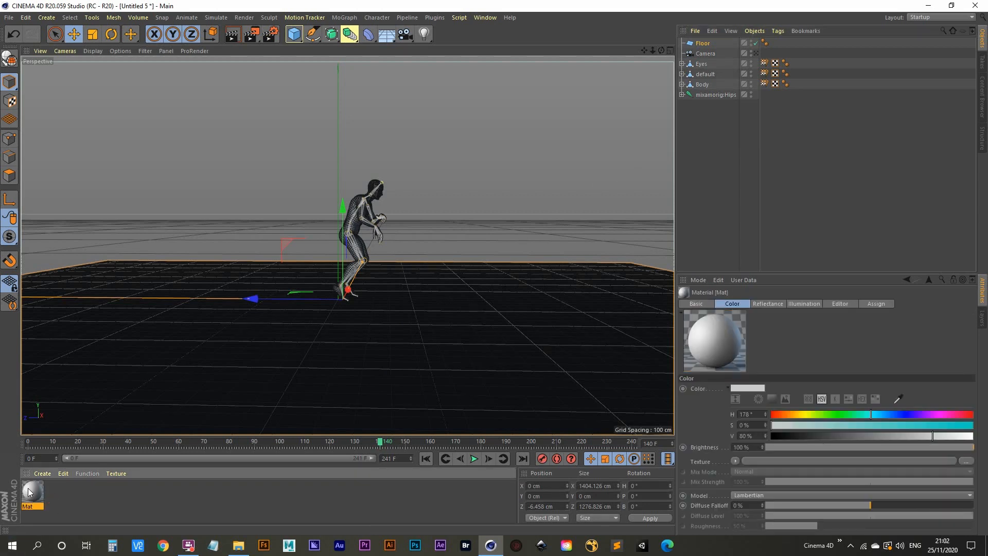
left_click_drag(28, 491, 363, 213)
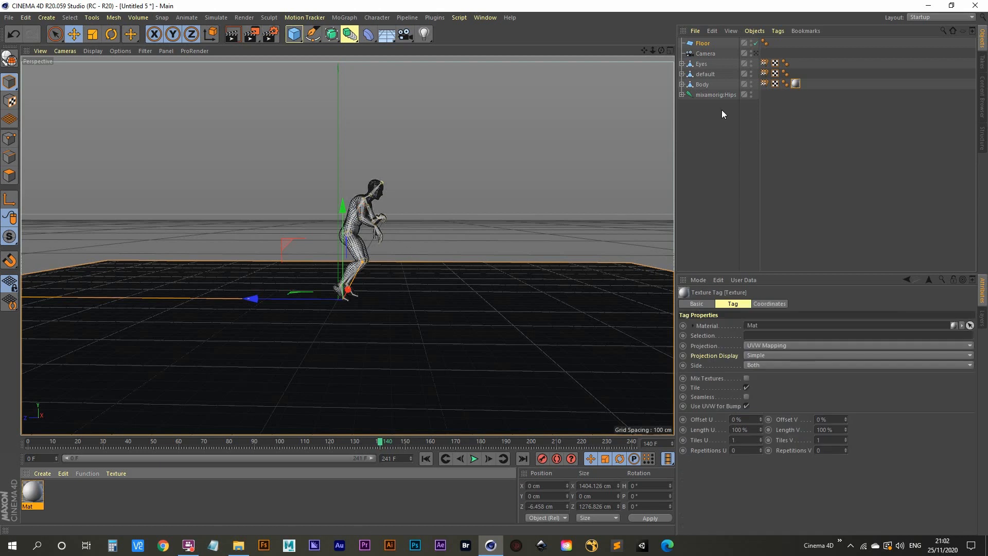
double_click(74, 508)
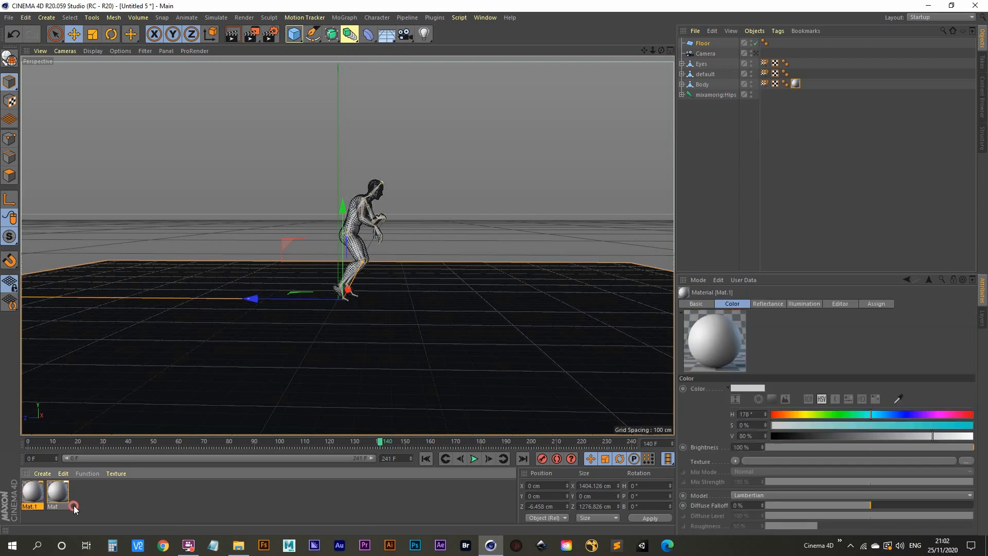
- Rename the body's material as guy and the unassigned material as floor
double_click(57, 505)
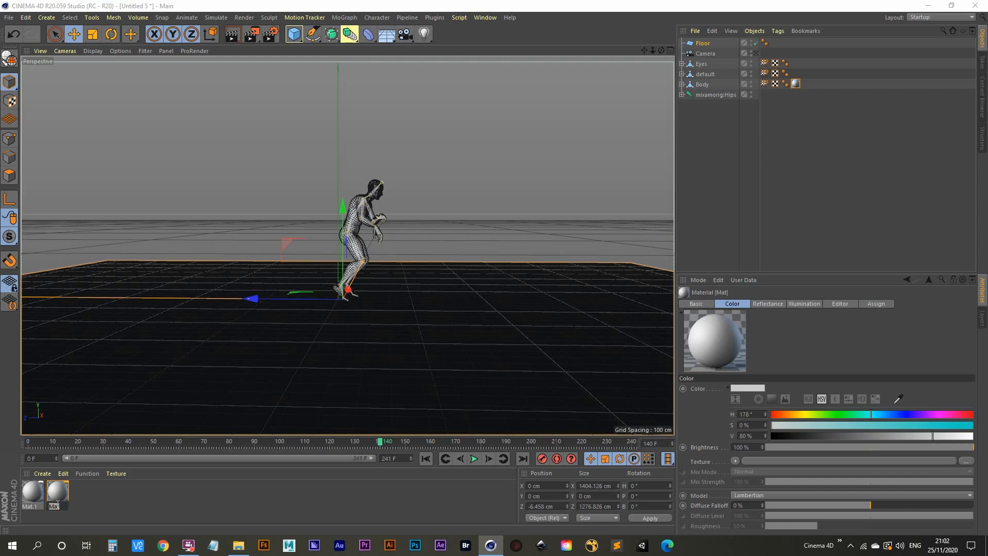
type("guy")
key("Return")
double_click(32, 507)
type("floor")
key("Return")
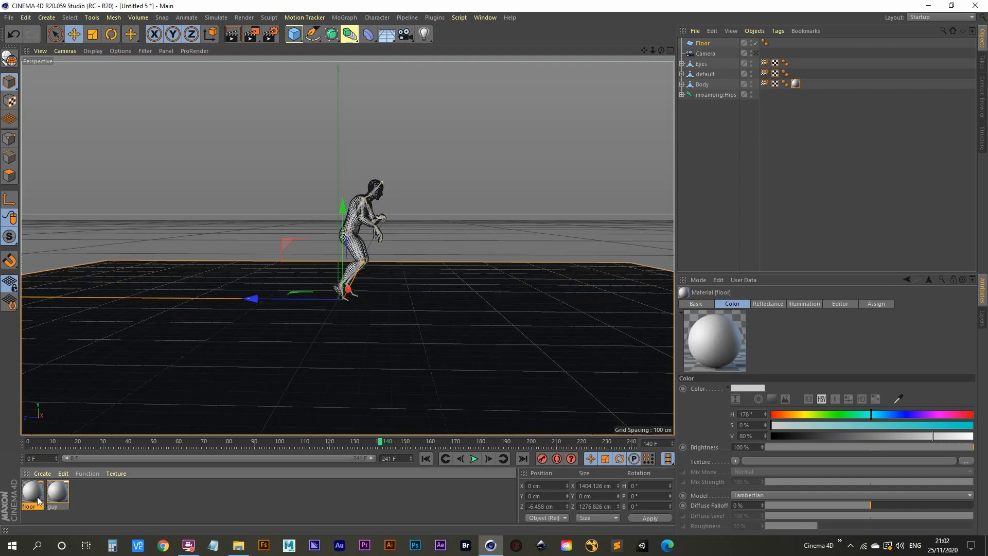
- Open the floor material for editing and set its color to black with a value of 0%
double_click(41, 496)
left_click_drag(373, 76, 720, 65)
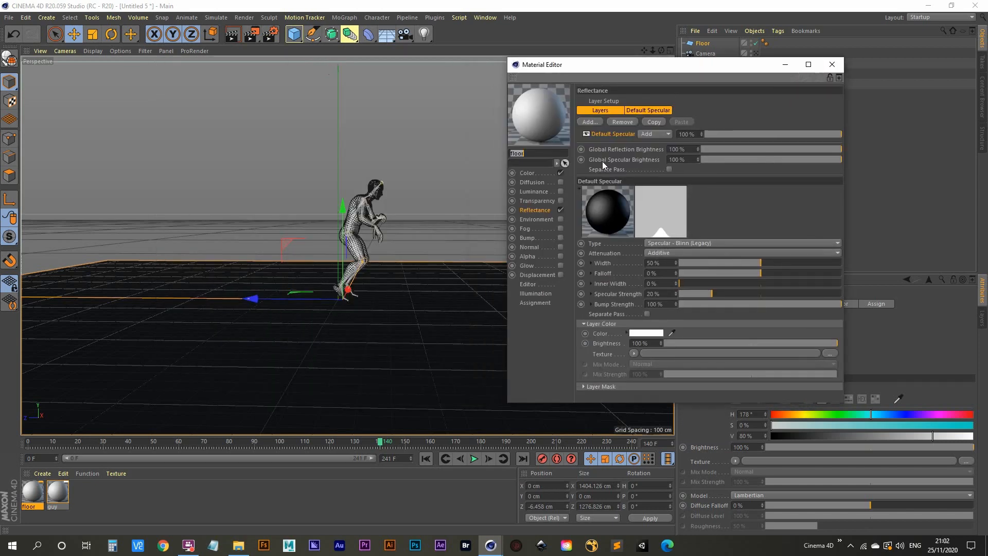
left_click(530, 176)
left_click_drag(740, 149, 524, 163)
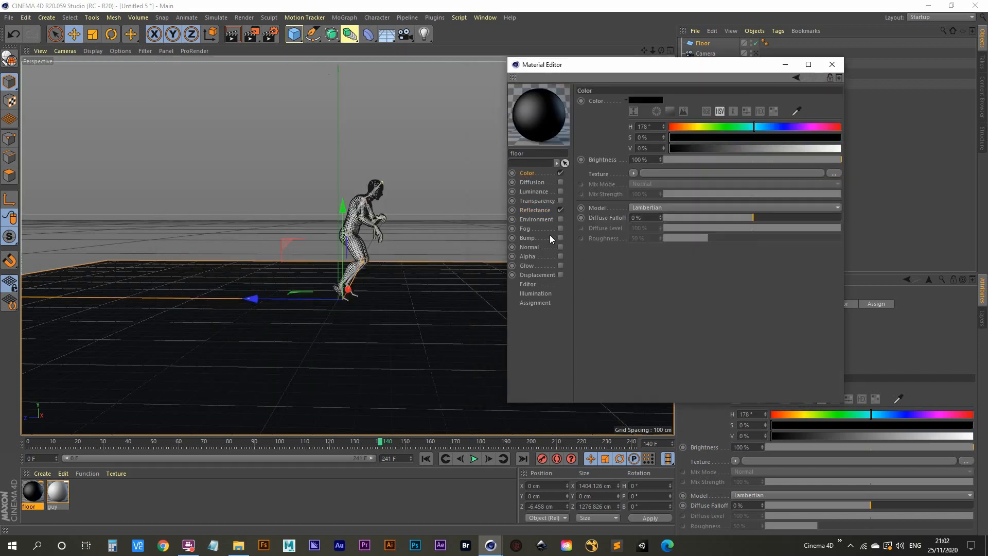
- Add a Beckmann reflectance layer to the floor material and set its attenuation to Additive
left_click(545, 214)
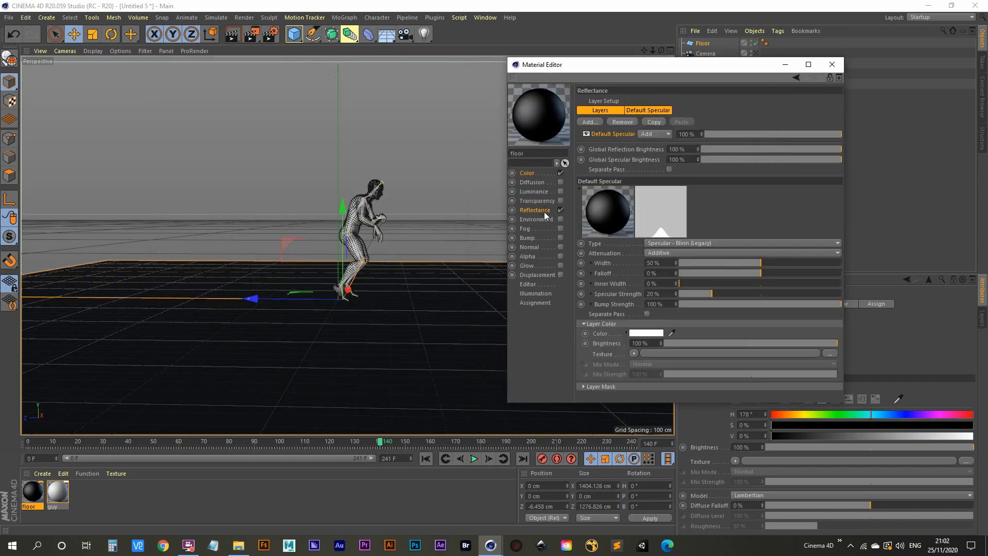
left_click(590, 122)
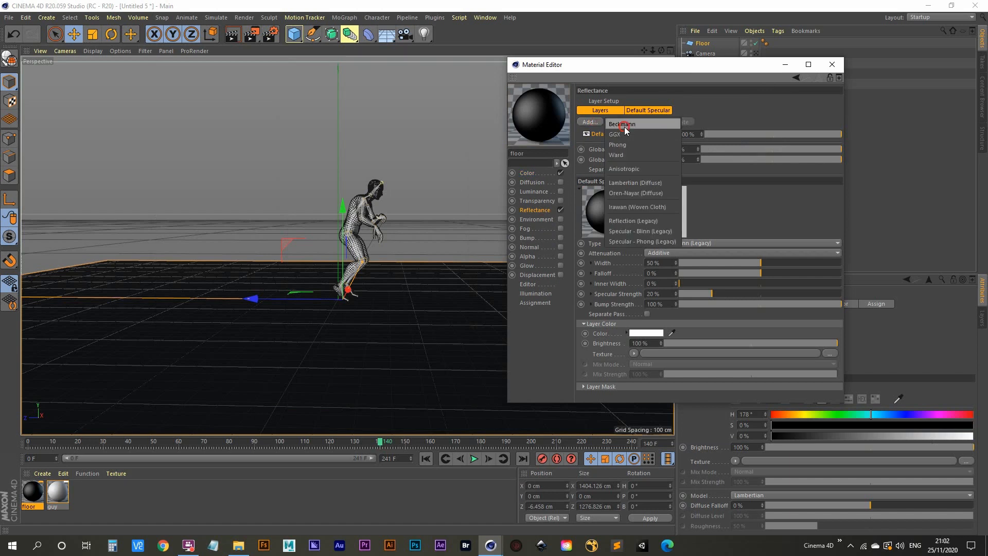
left_click(624, 125)
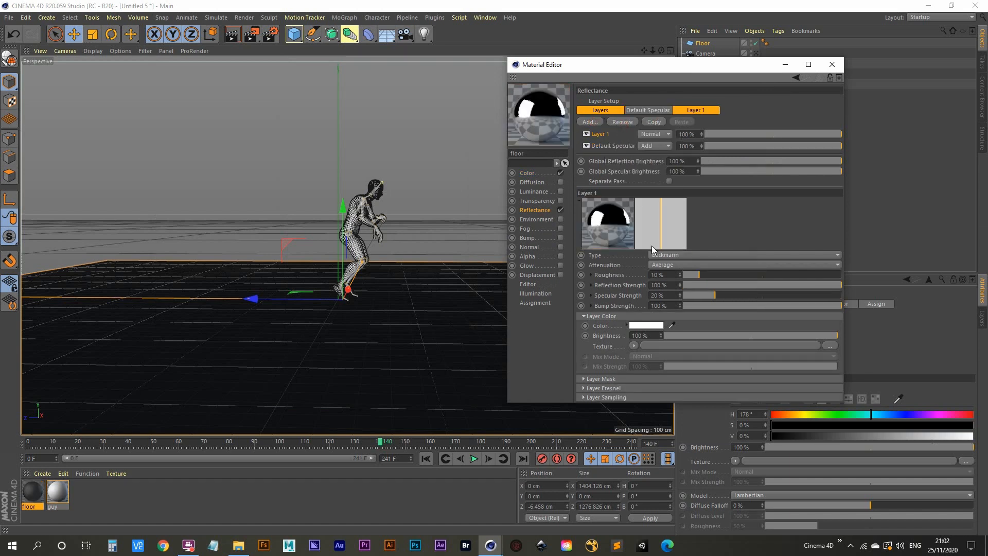
left_click(681, 264)
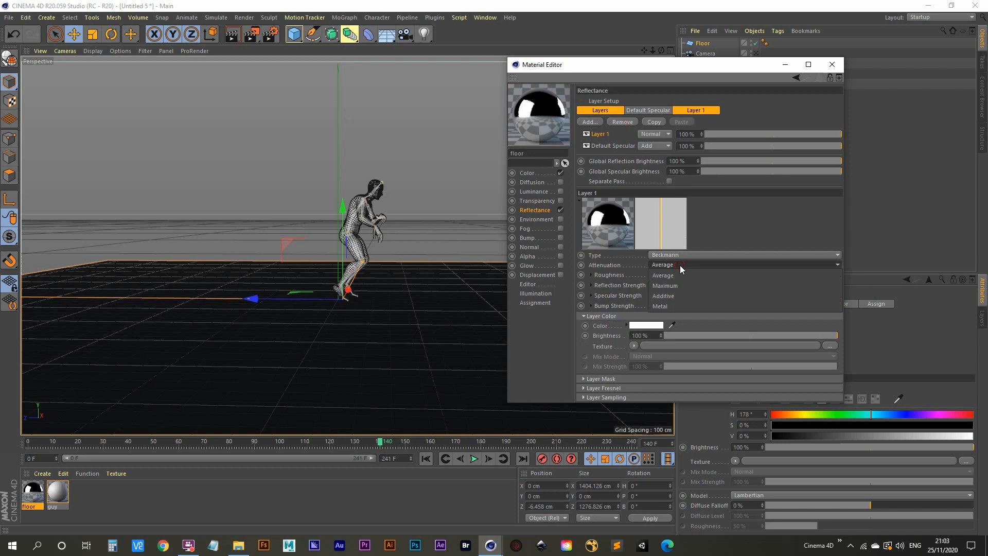
left_click(676, 292)
- Set the Beckmann layer's Fresnel to Conductor with the Gold preset
left_click_drag(668, 62, 660, 34)
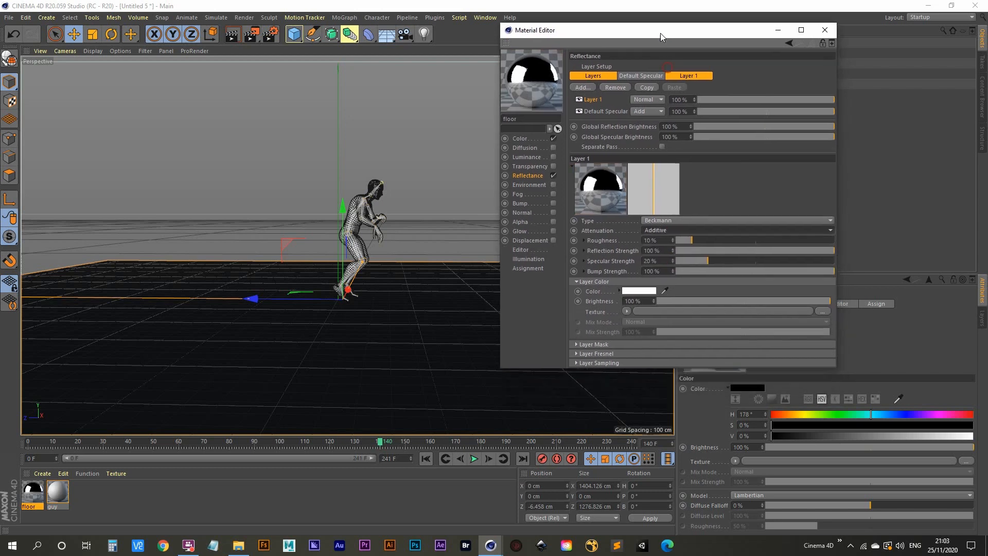
left_click_drag(650, 369, 650, 415)
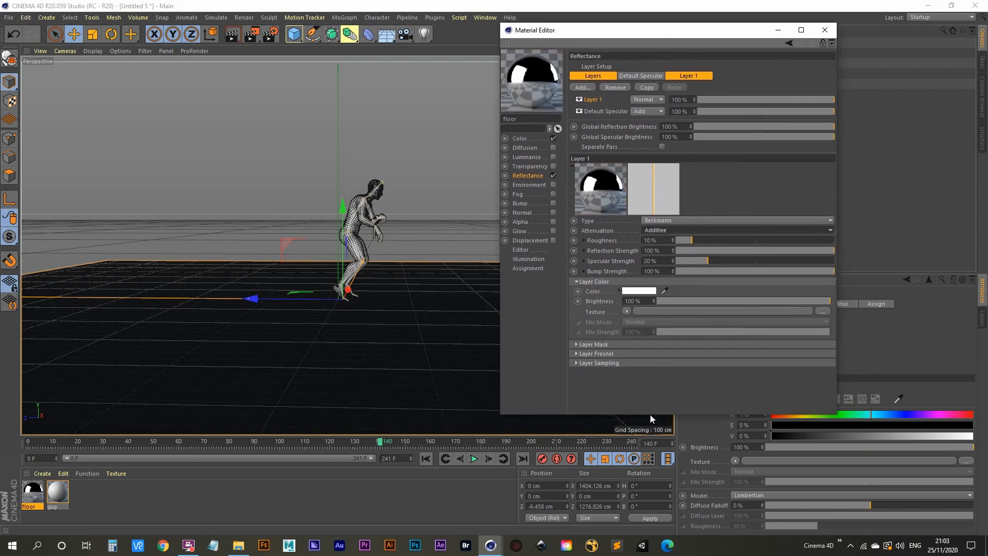
left_click(576, 355)
left_click(647, 365)
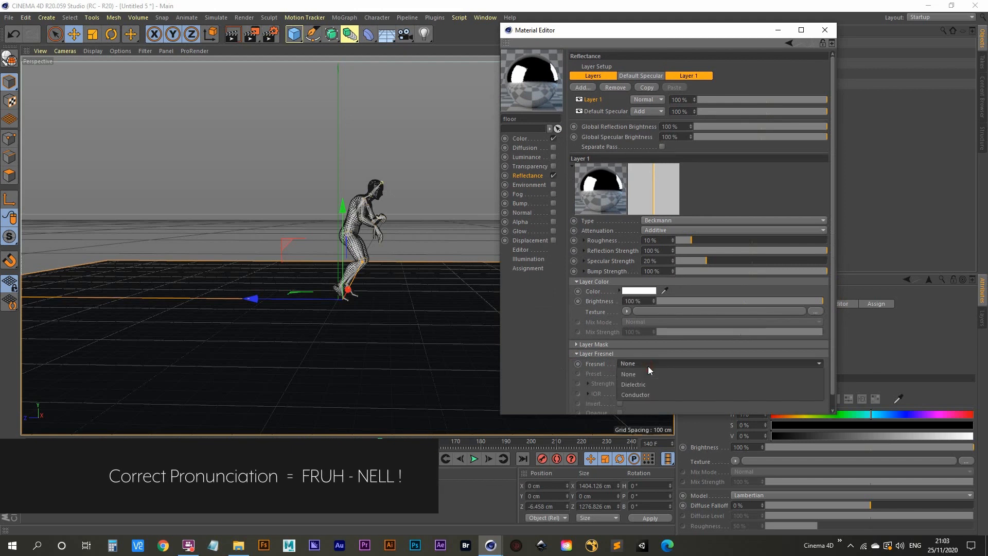
left_click(651, 394)
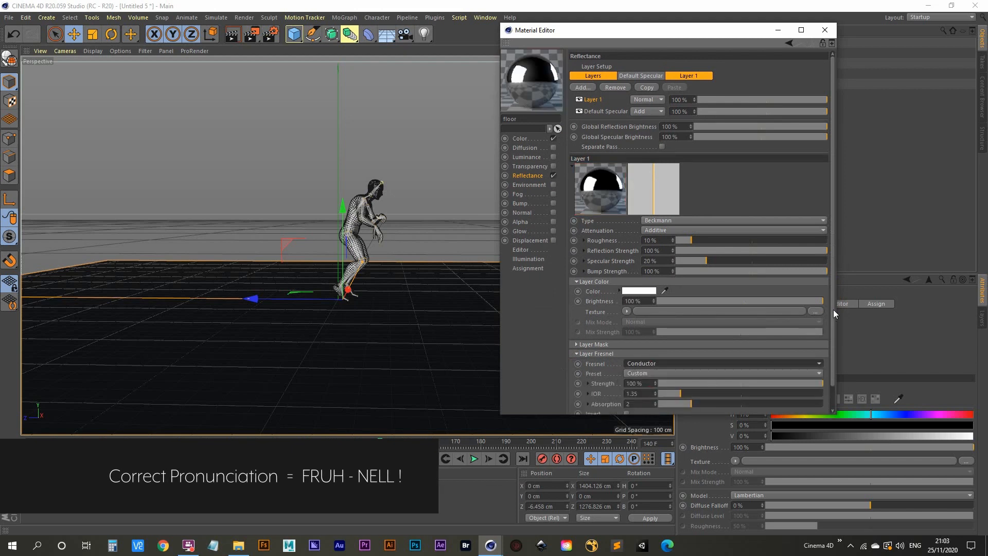
scroll(829, 366, "down", 2)
left_click(640, 351)
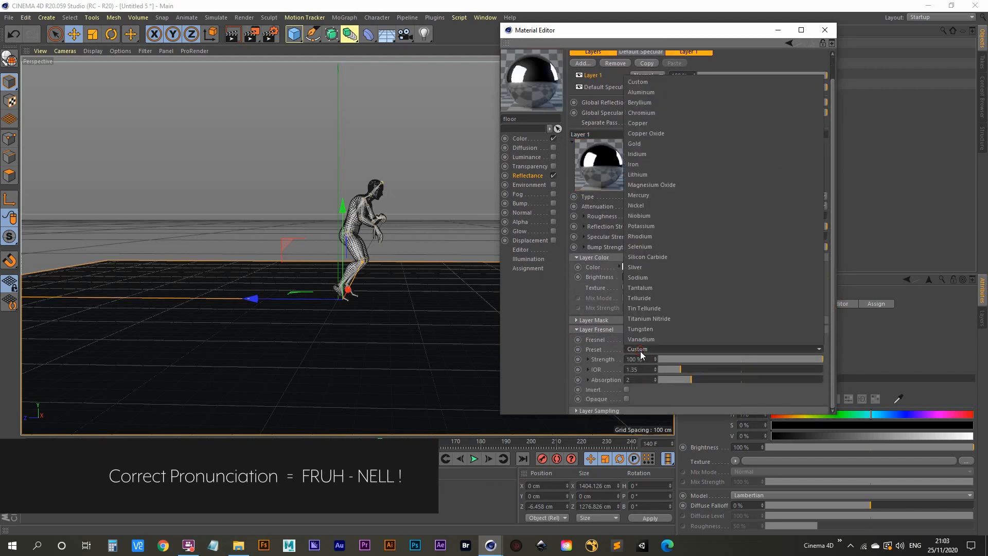
left_click(641, 141)
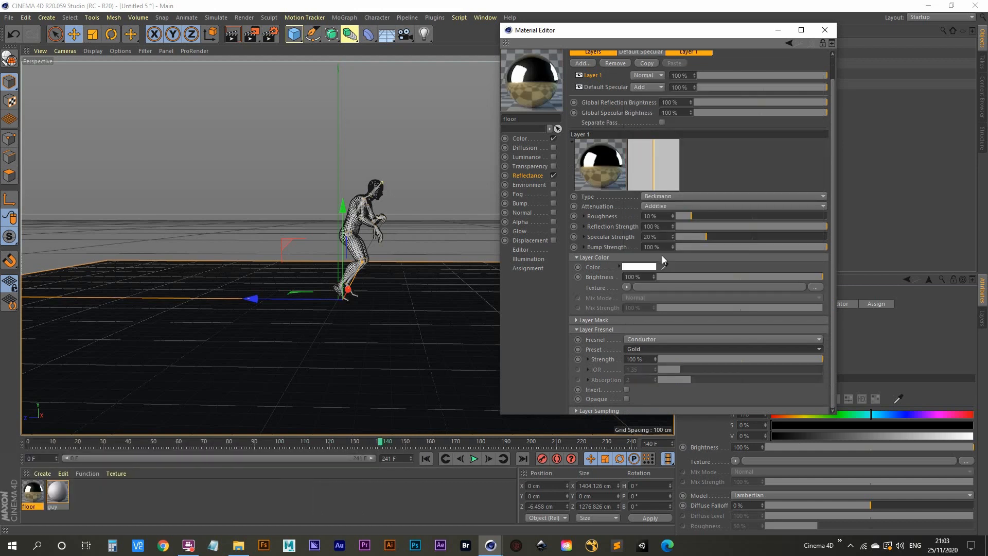
- Set the Beckmann layer's roughness to 18% and close the floor material's editor
left_click_drag(691, 216, 699, 215)
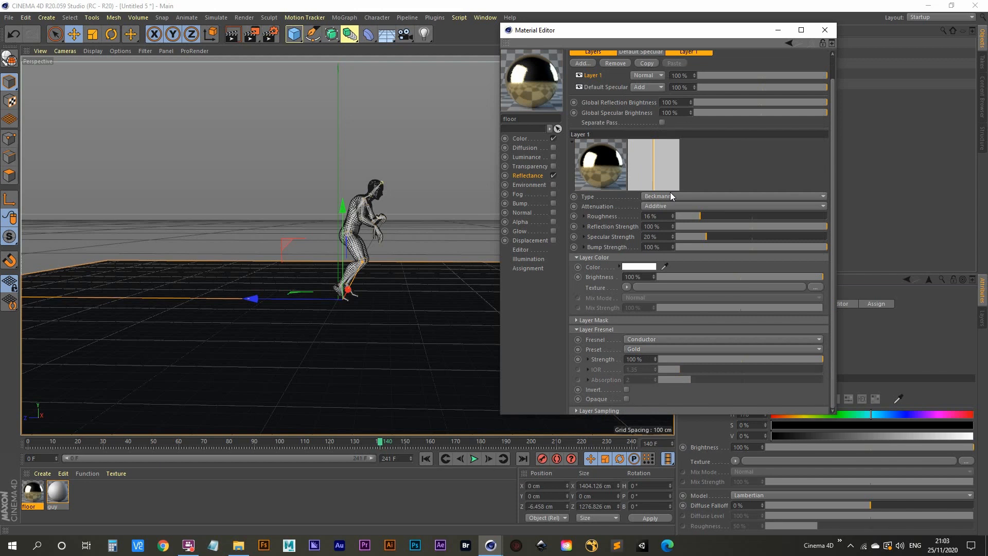
left_click_drag(749, 31, 749, 37)
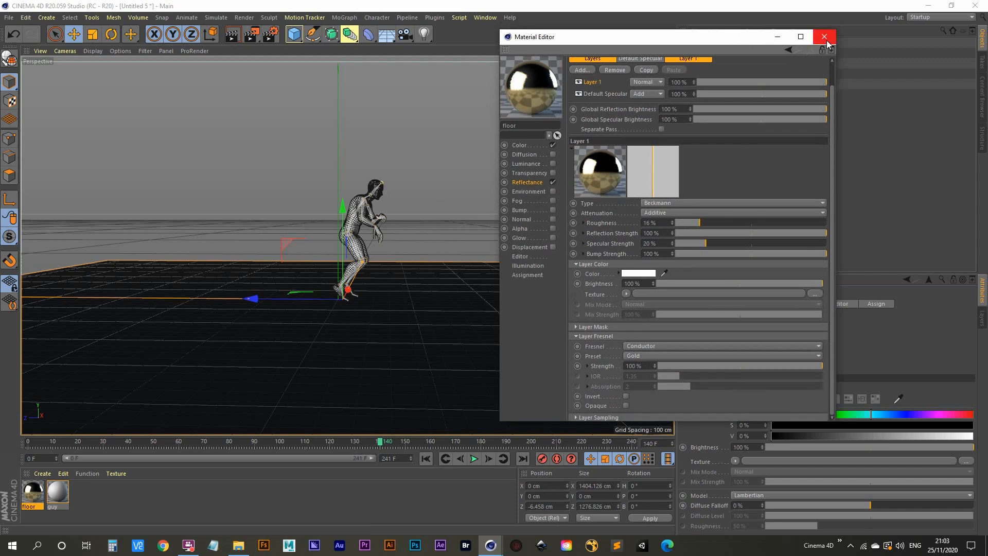
left_click(661, 221)
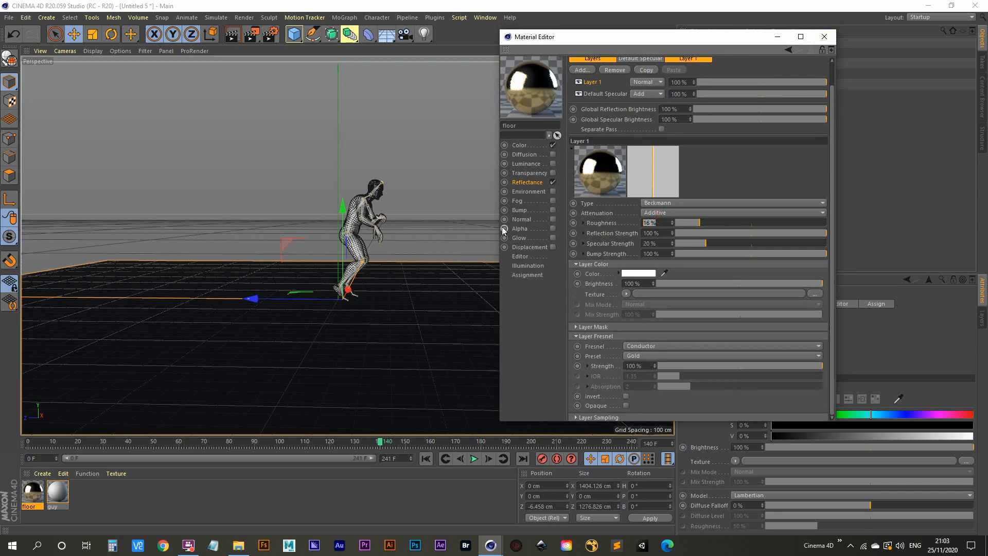
type("18")
key("Return")
left_click(825, 38)
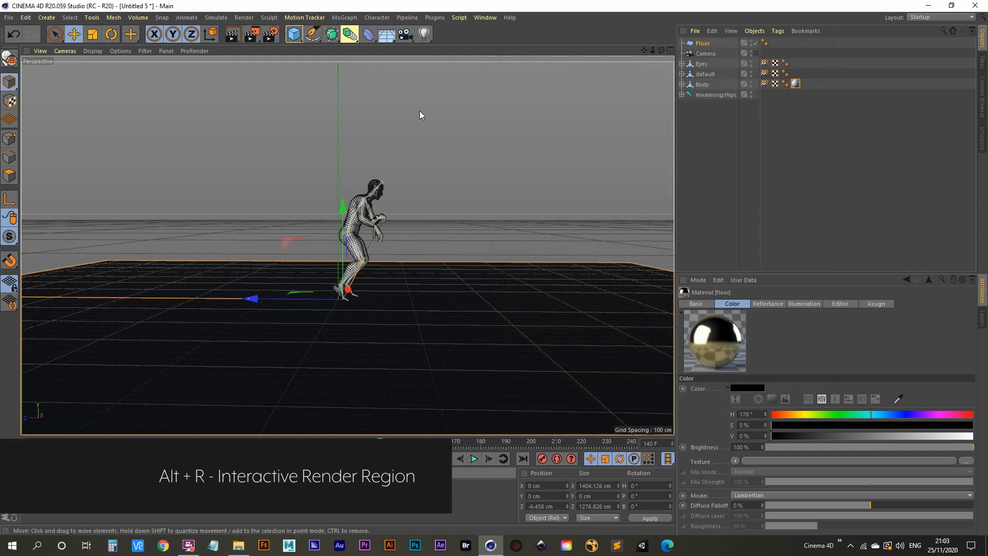
- Turn on the Interactive Render Region and enlarge it to fill the whole perspective viewport
key("alt+r")
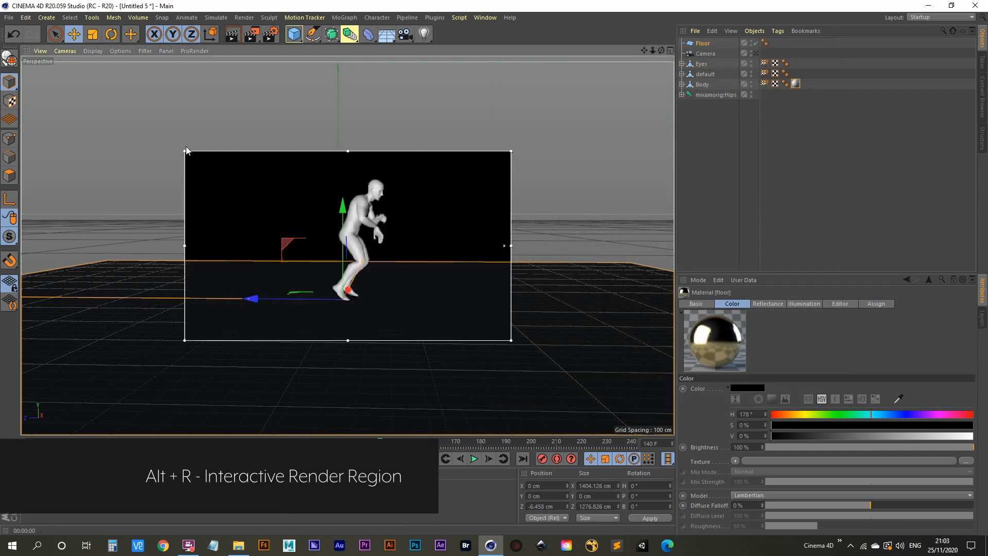
left_click_drag(185, 151, 27, 46)
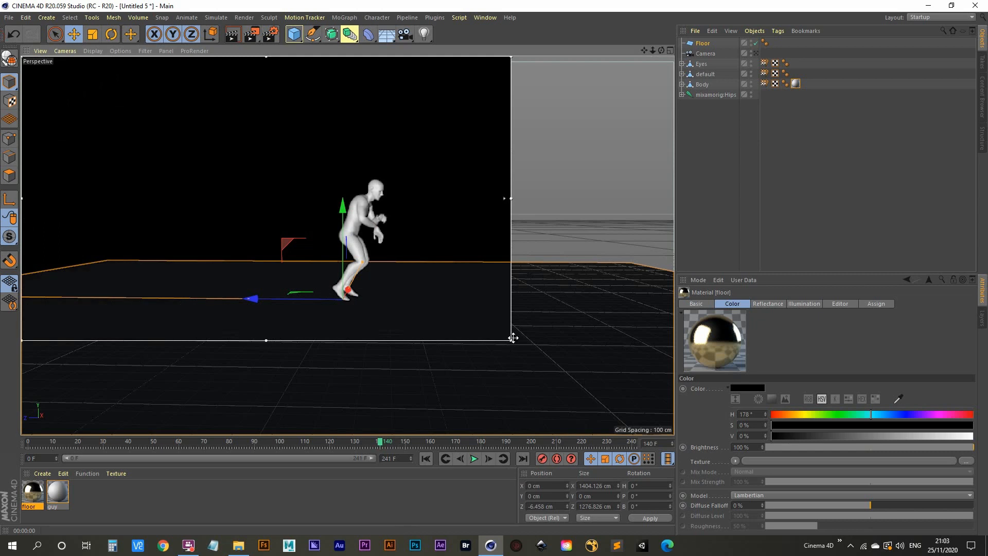
double_click(511, 339)
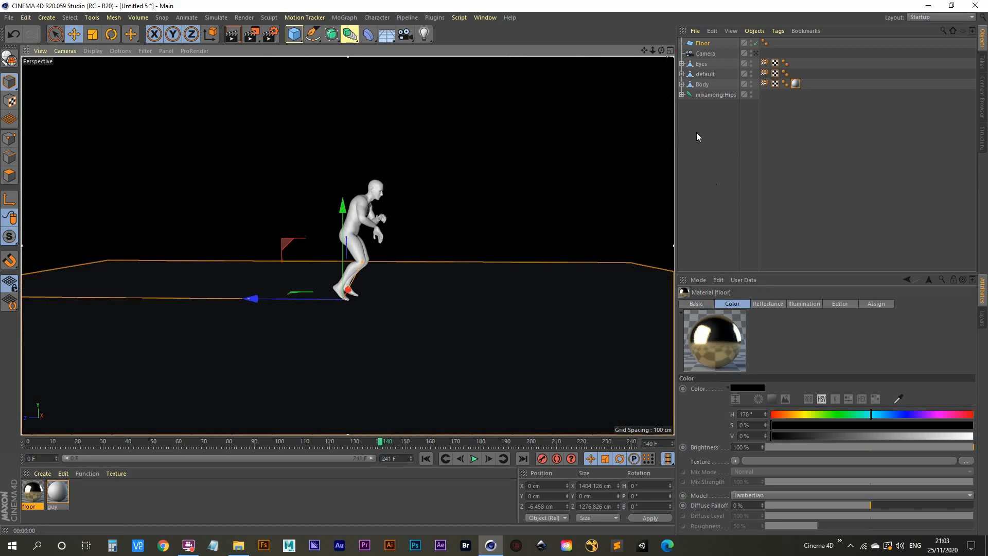
- Add a light and move it behind the figure, to X about 2772 cm and Y about 88 cm
left_click(695, 163)
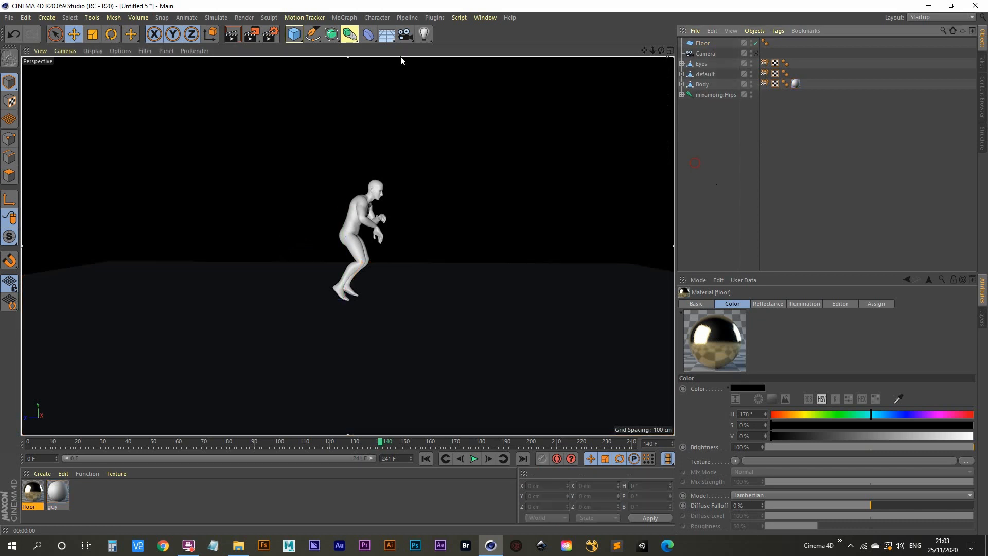
left_click(426, 34)
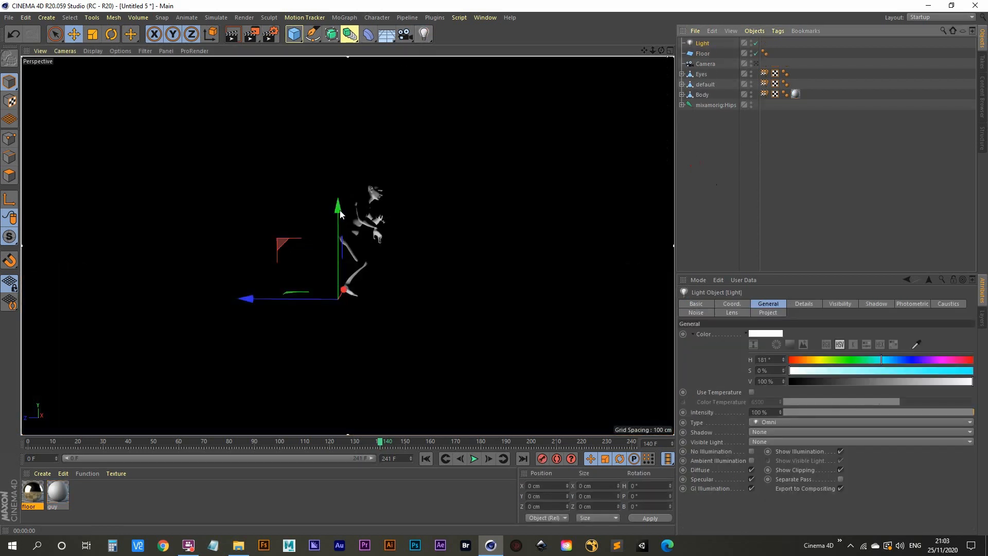
left_click_drag(338, 206, 377, 218)
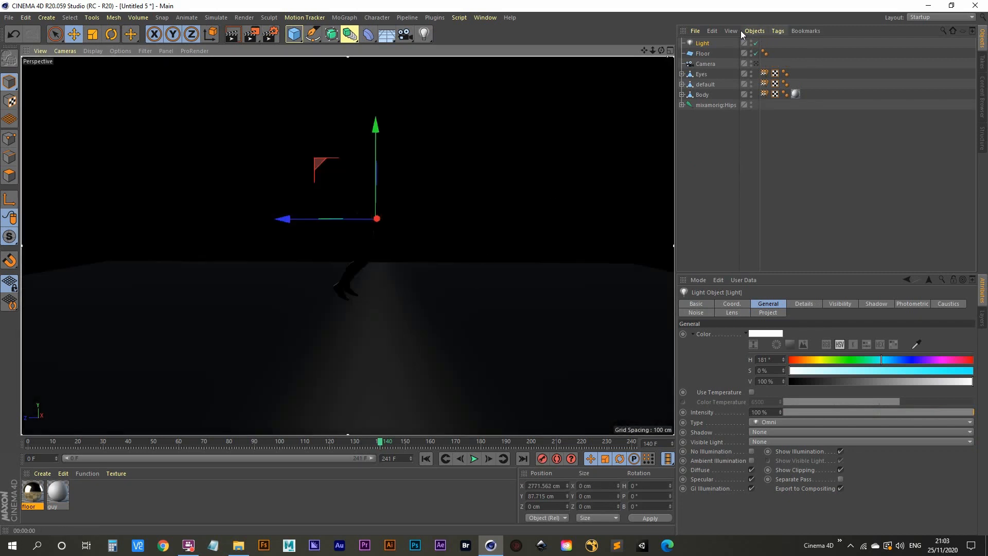
left_click(731, 304)
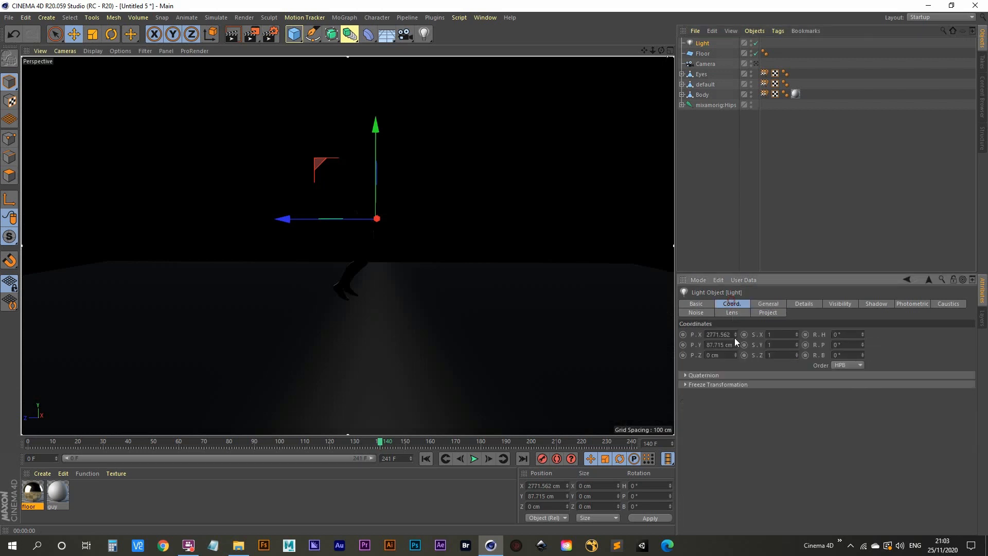
left_click(729, 335)
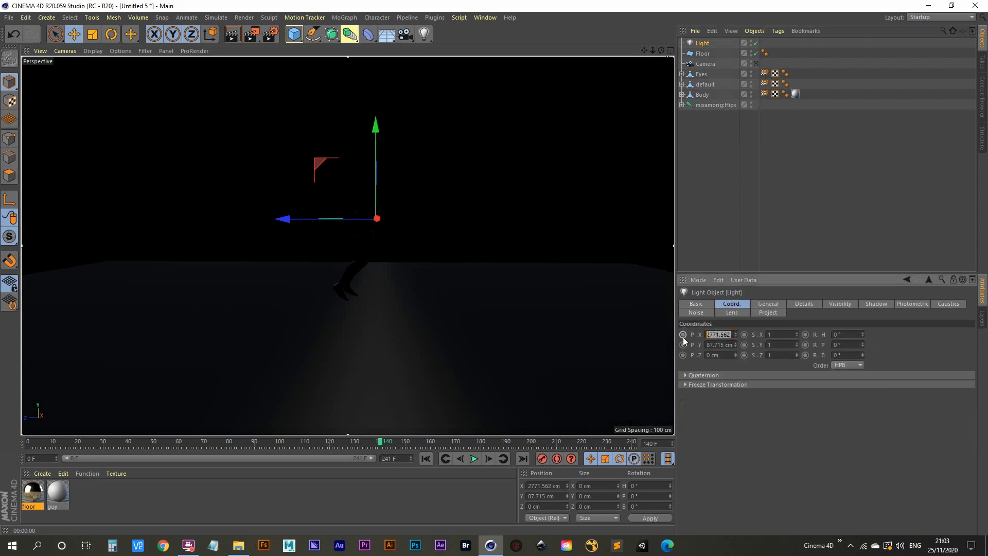
left_click(732, 345)
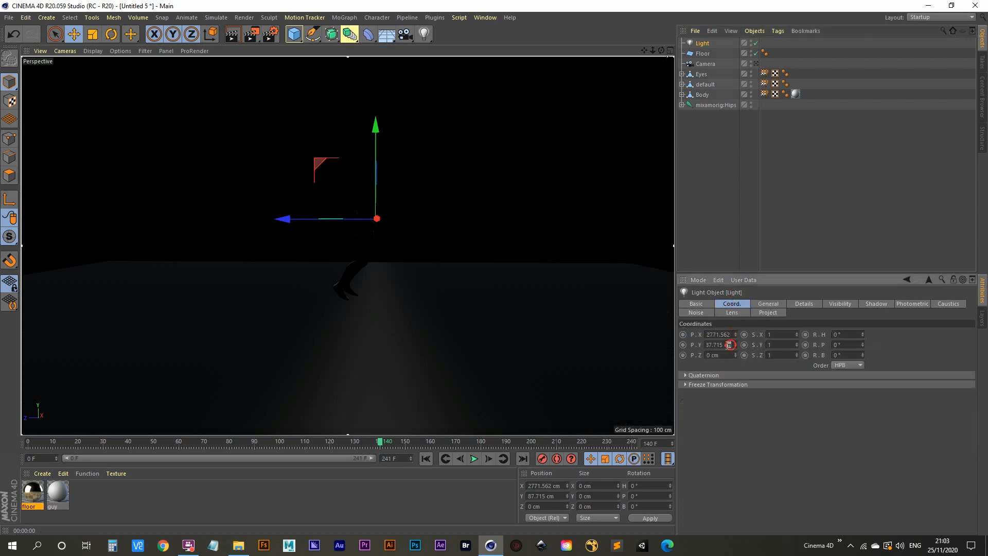
left_click(700, 221)
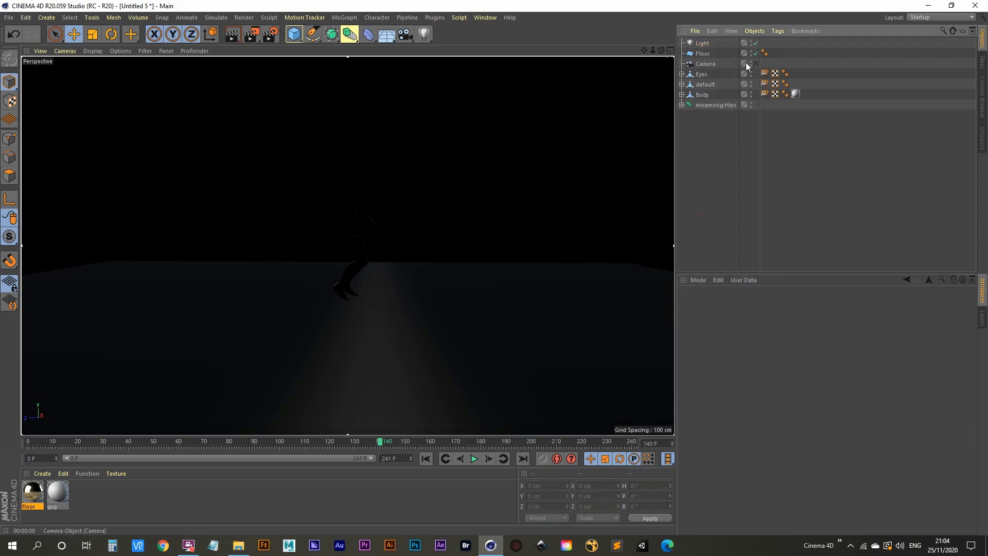
- Move the light sideways along the Z axis to about 1790 cm so it lights the figure's back
left_click(703, 43)
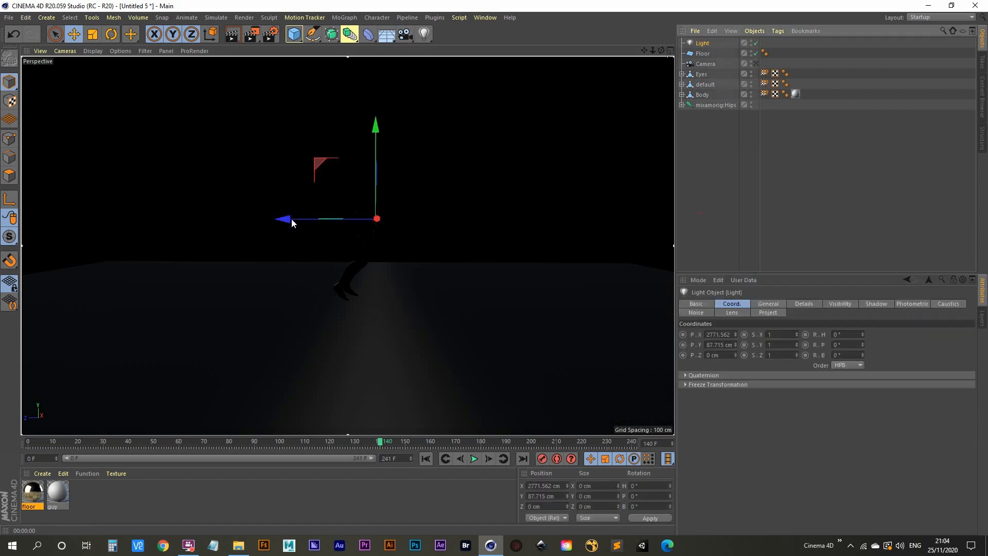
left_click_drag(288, 219, 28, 225)
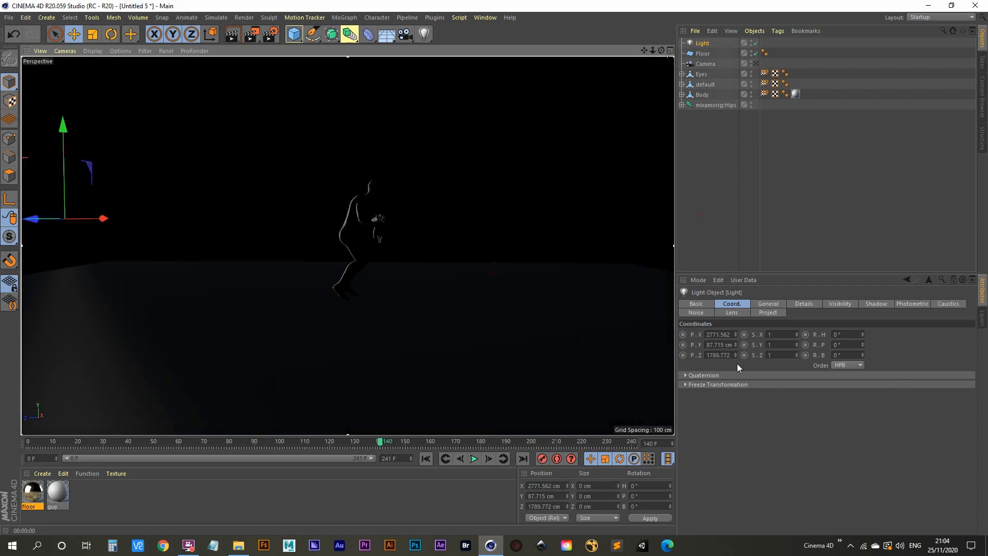
left_click(729, 355)
left_click(729, 355)
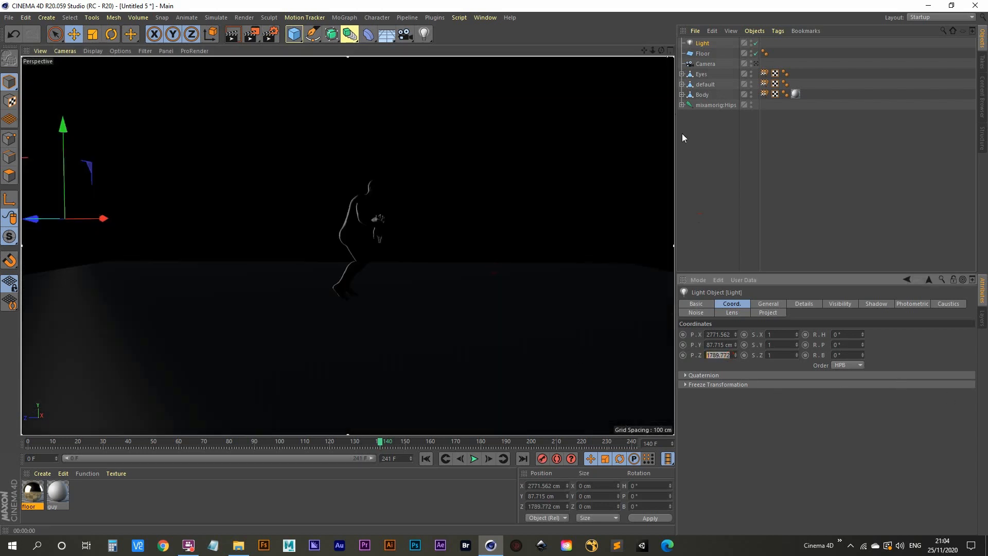
left_click(710, 163)
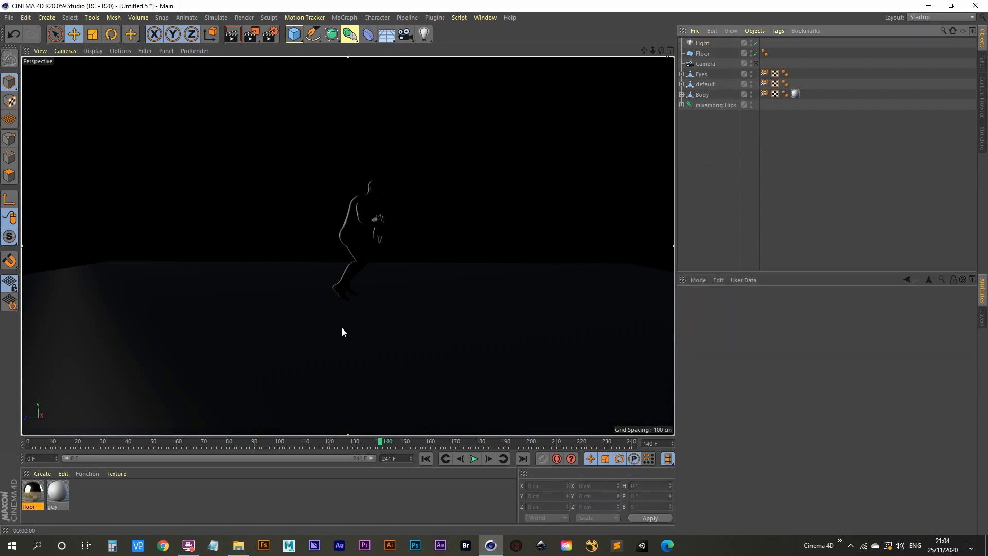
- Apply the floor material to the Floor object and set its Beckmann layer's roughness to 12%
left_click_drag(33, 493, 704, 54)
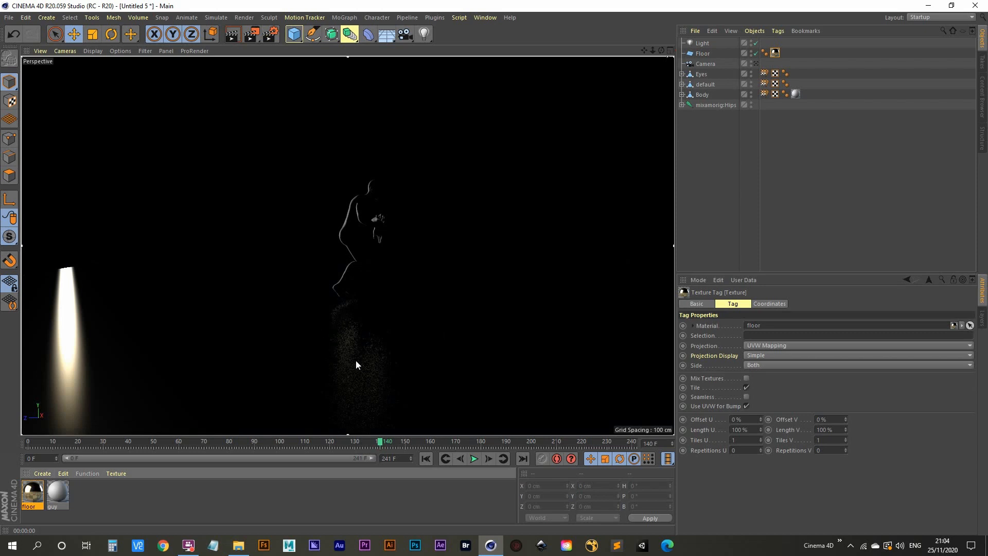
double_click(41, 493)
left_click_drag(336, 76, 745, 74)
left_click(718, 270)
type("12")
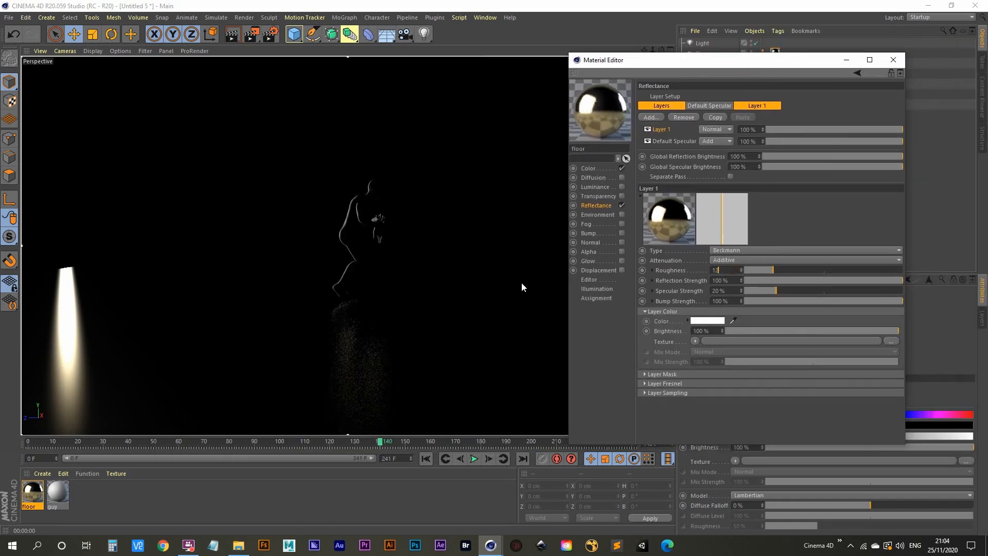
key("Return")
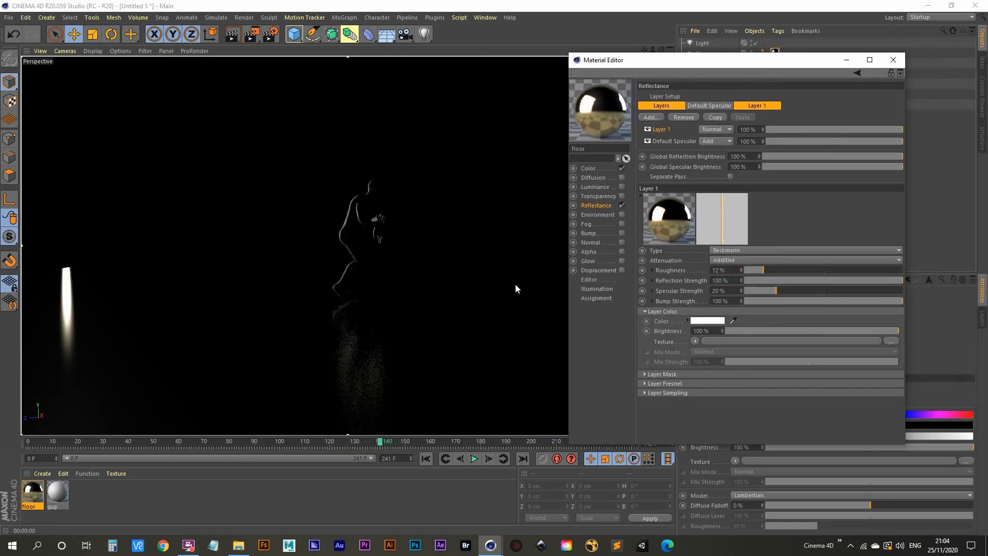
- Lower the Beckmann layer's roughness to 8% and close the floor material's editor
left_click(736, 268)
type("8")
key("Return")
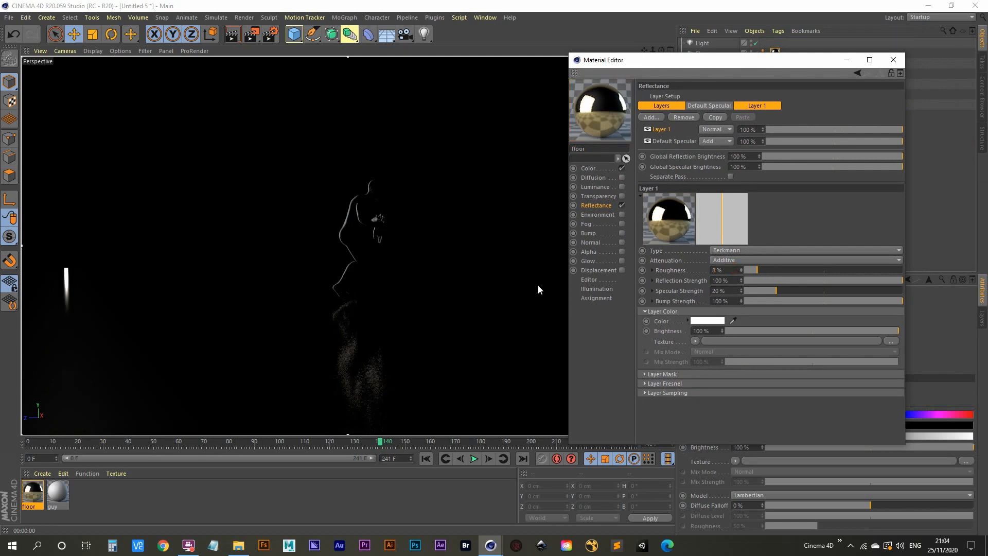
left_click(895, 61)
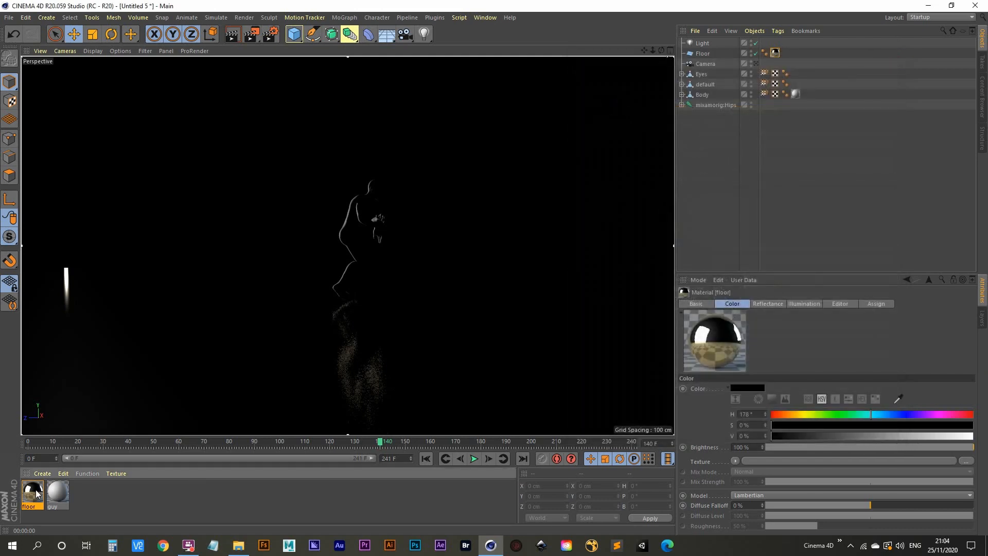
- Lighten the floor material's base color to a V value of 25% and close its editor
double_click(34, 493)
left_click_drag(280, 73, 669, 75)
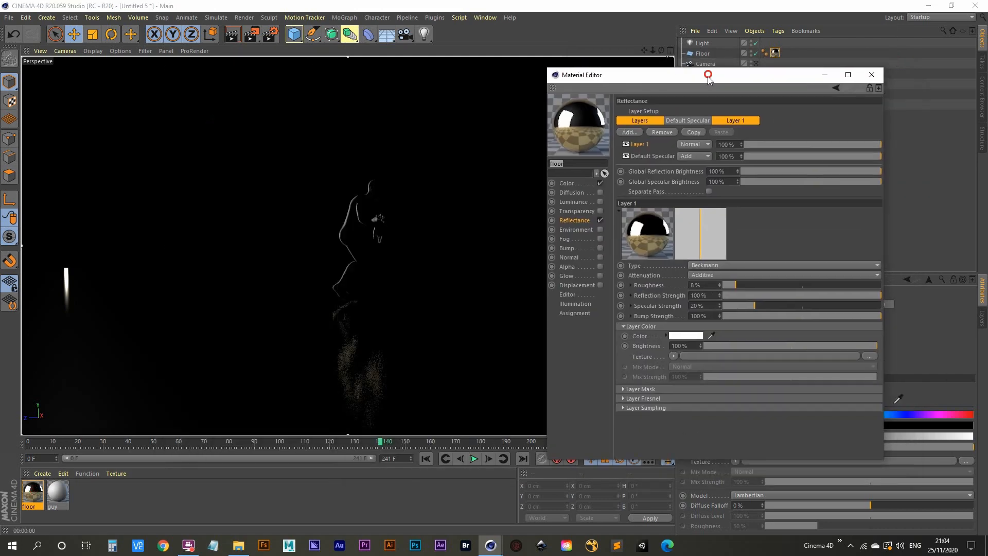
left_click(566, 183)
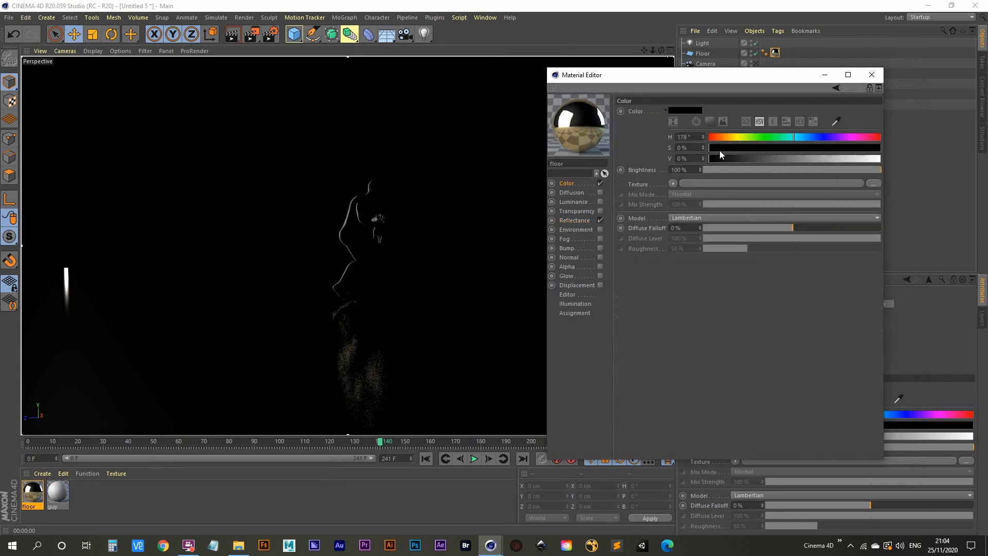
left_click(753, 158)
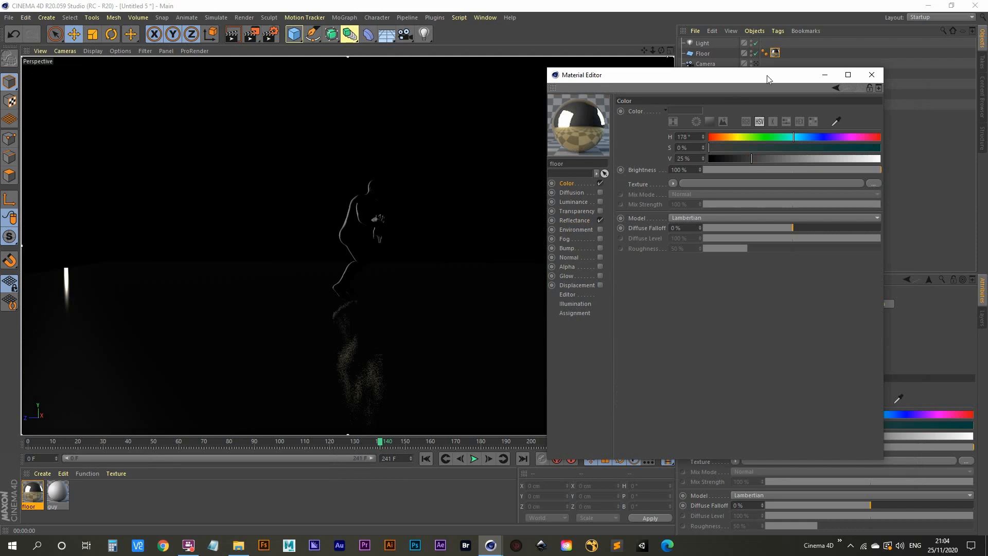
left_click(872, 75)
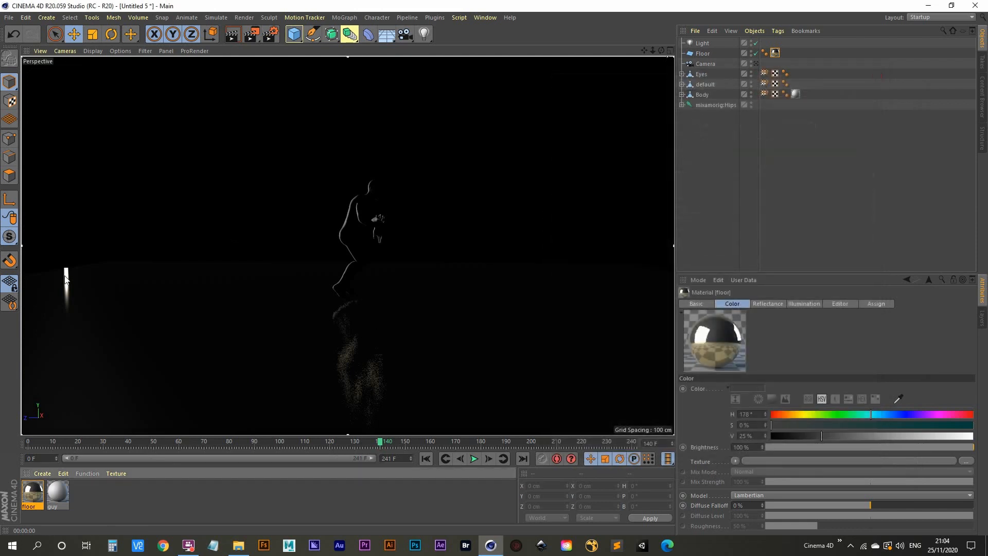
- Add a Compositing tag to the light and delete it again
left_click(703, 44)
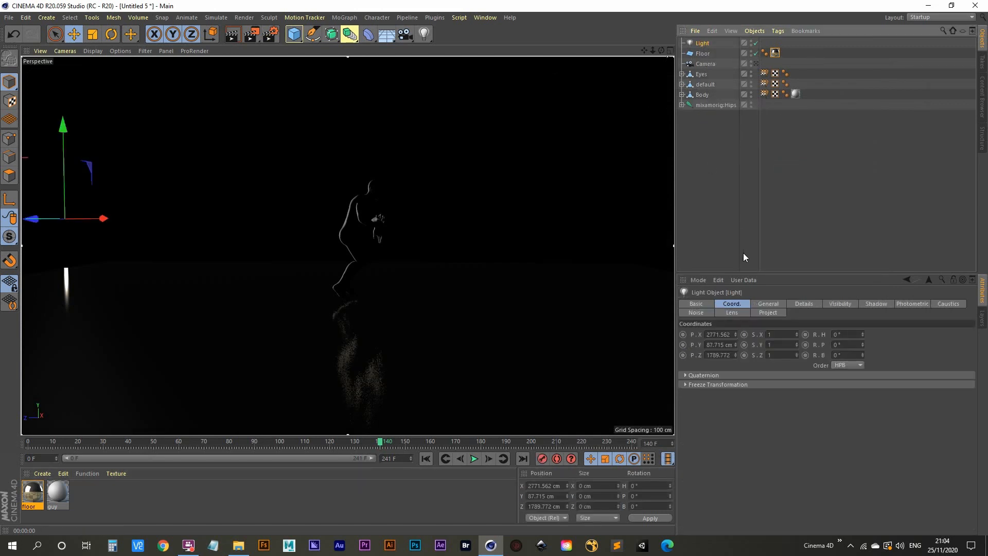
right_click(706, 41)
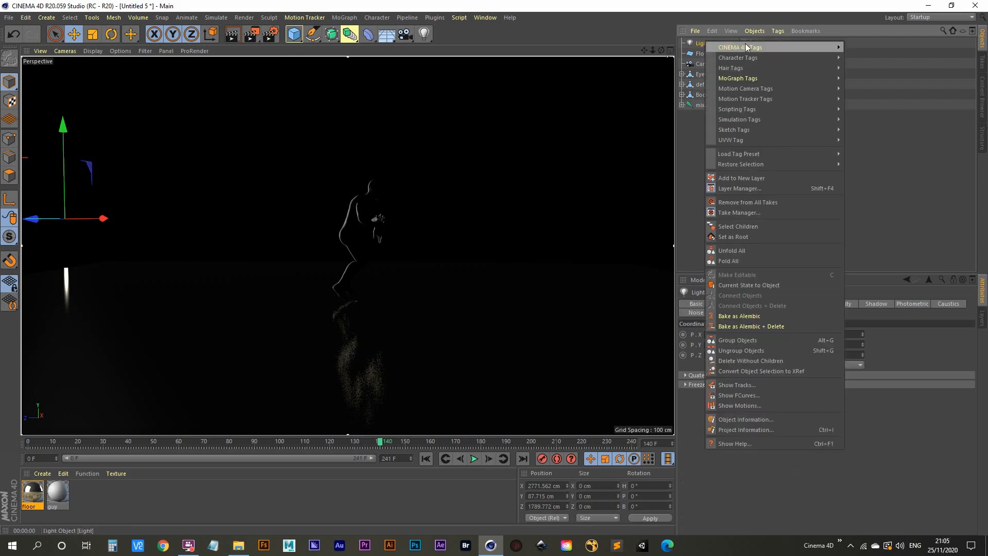
mouse_move(774, 46)
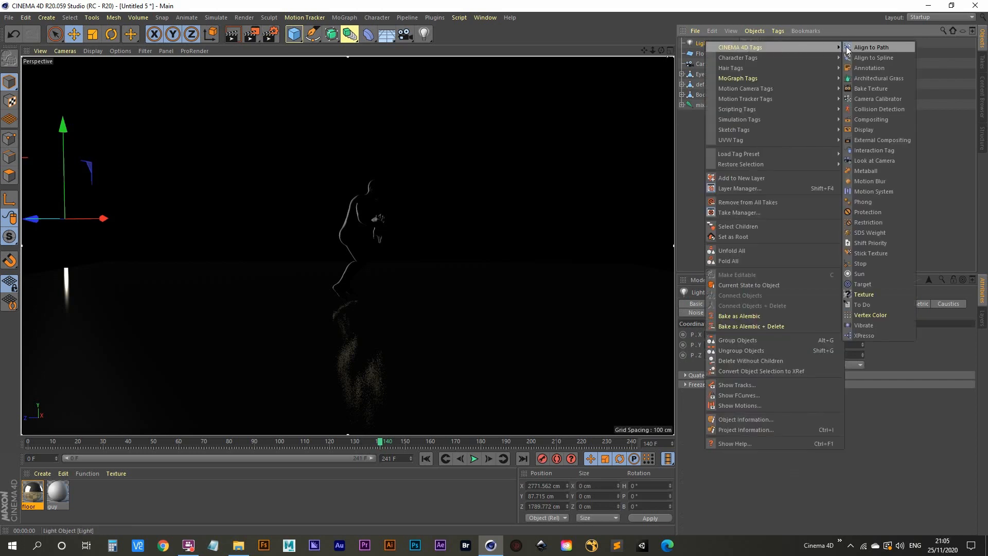
left_click(872, 122)
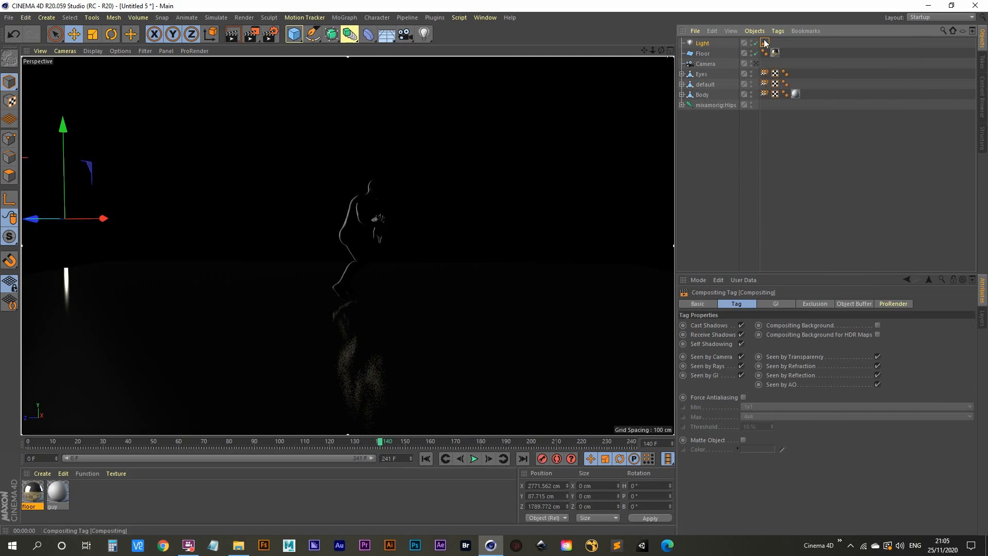
key("Delete")
- Disable the light's Specular option and set its intensity to 130%
left_click(708, 43)
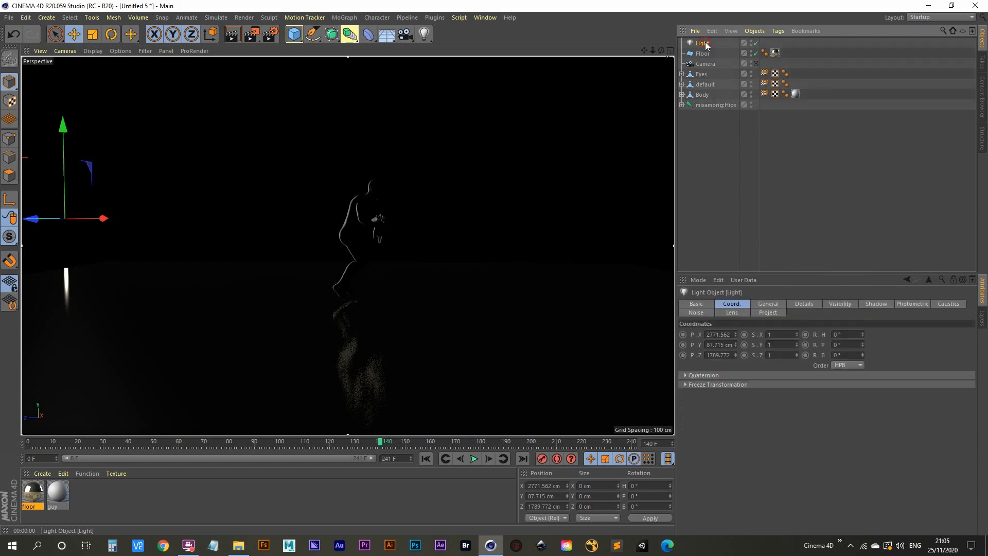
left_click(767, 304)
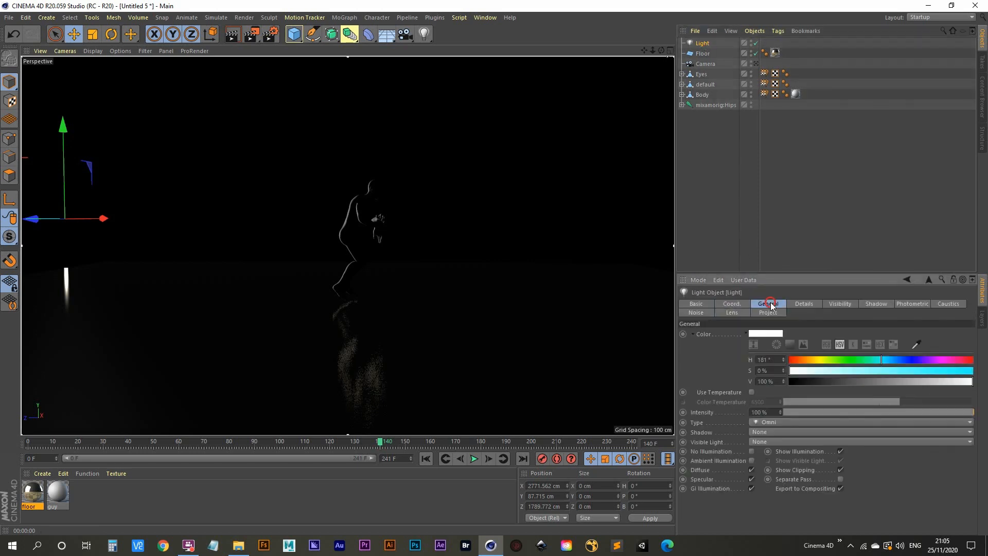
left_click(753, 480)
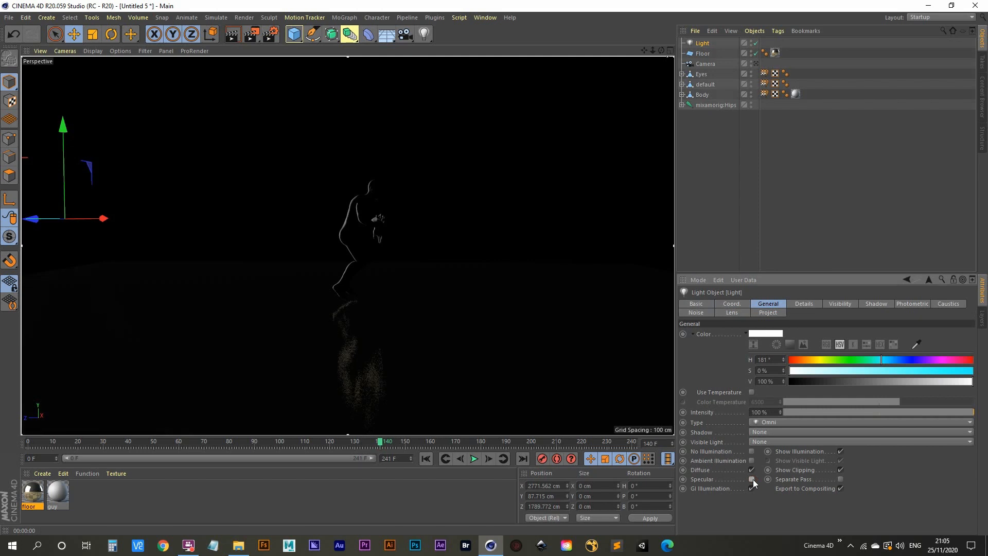
left_click(768, 413)
type("130")
key("Return")
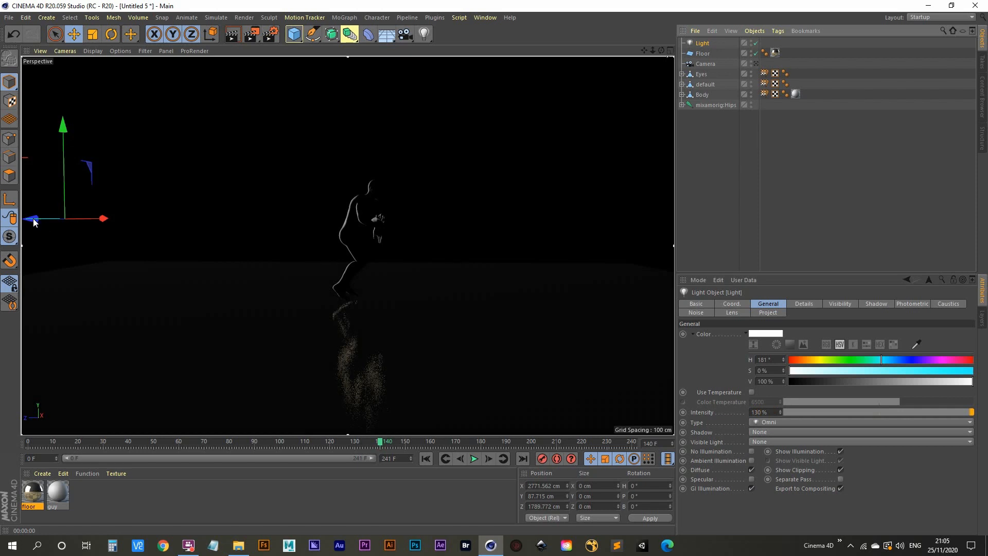
- Duplicate the light to the figure's other side at Z about -1608 cm and play the animation from the first frame to about frame 39
left_click_drag(34, 222, 638, 207, "ctrl")
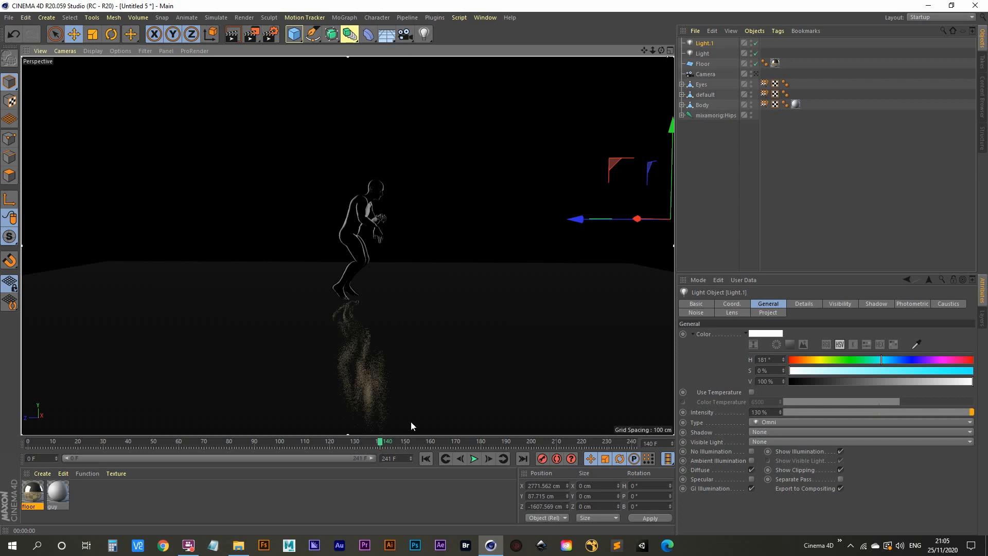
left_click(428, 459)
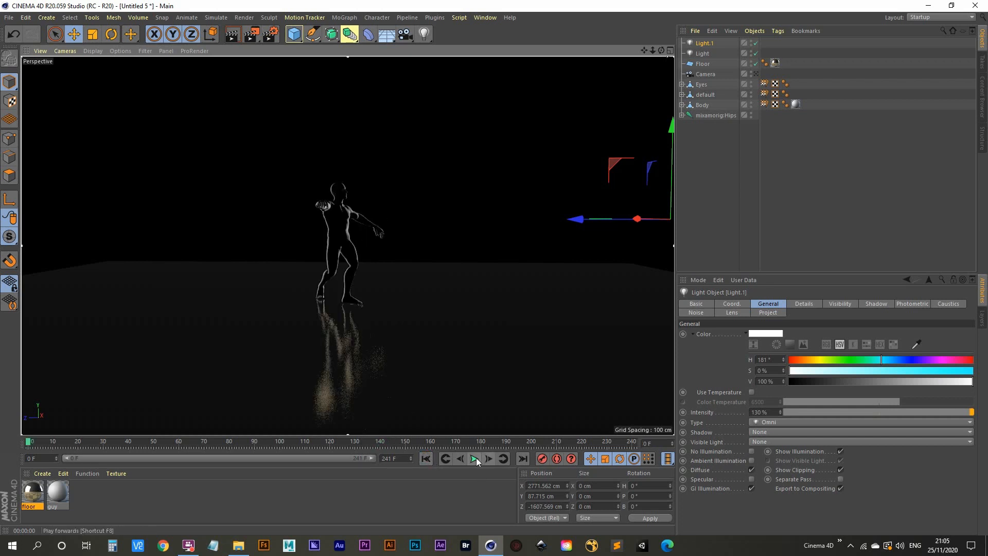
left_click(475, 458)
left_click(475, 460)
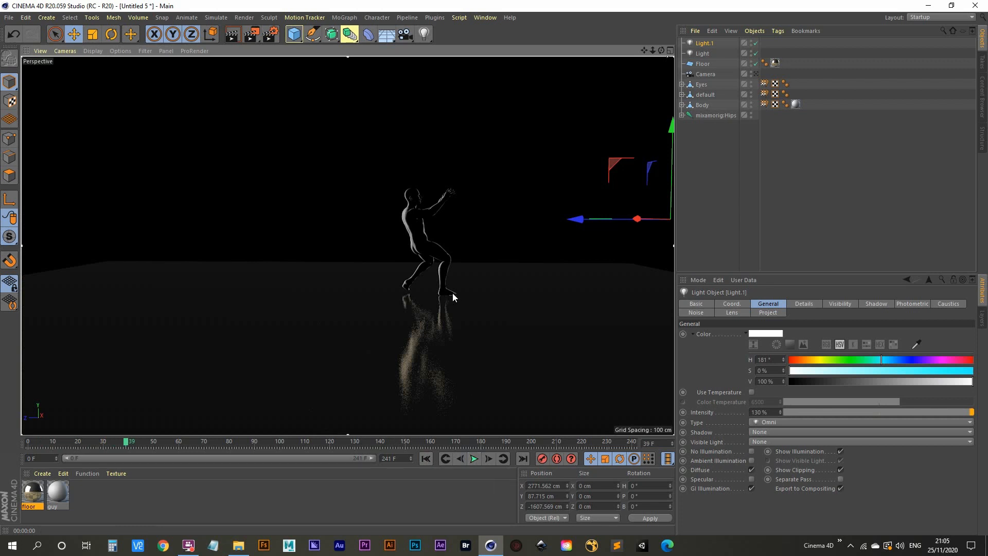
- Add the Ambient Occlusion effect in the render settings, switch it off and close the settings
left_click(268, 34)
left_click_drag(345, 30, 617, 50)
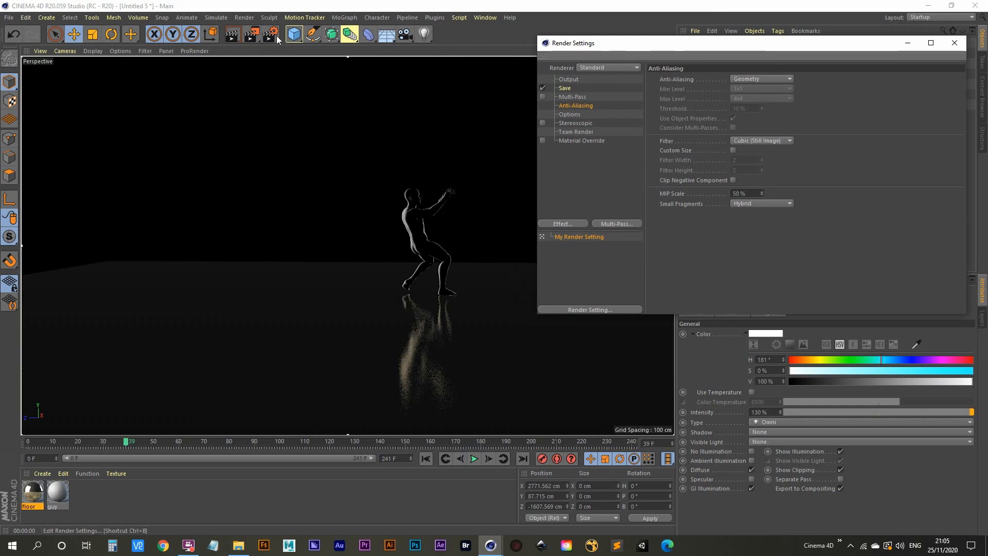
left_click(558, 224)
left_click(636, 281)
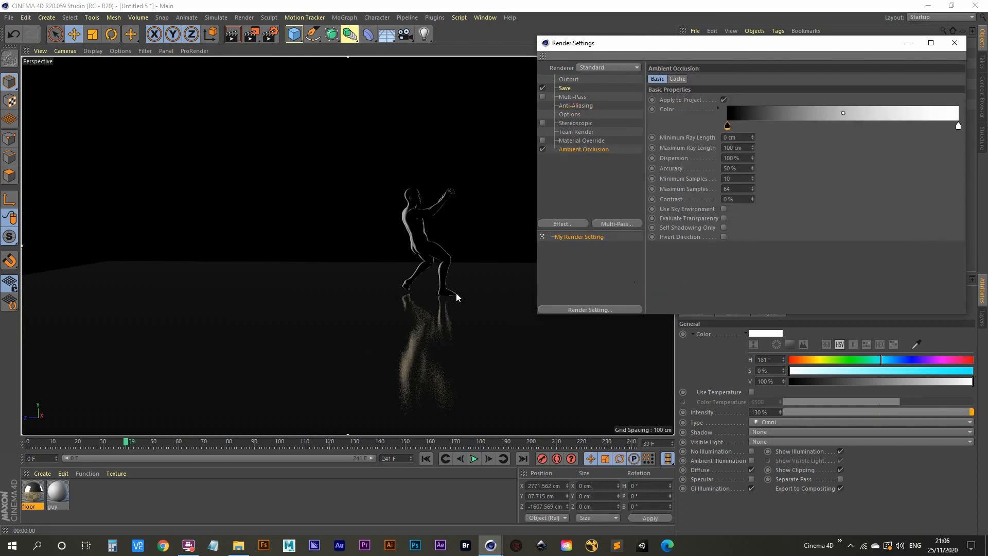
left_click(543, 148)
left_click(955, 43)
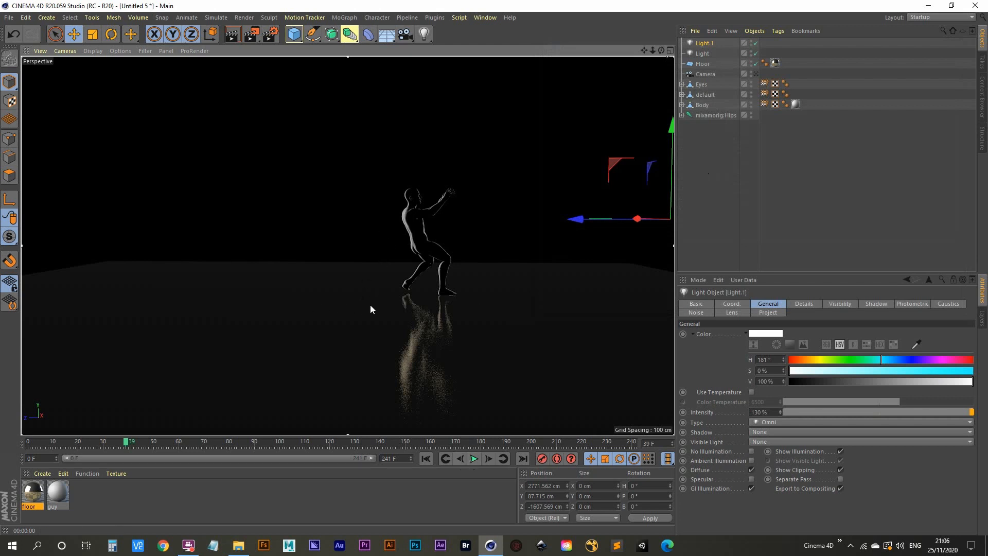
- Resume the animation playback and stop at about frame 103 to check the lighting and floor reflection
left_click(474, 459)
left_click(475, 458)
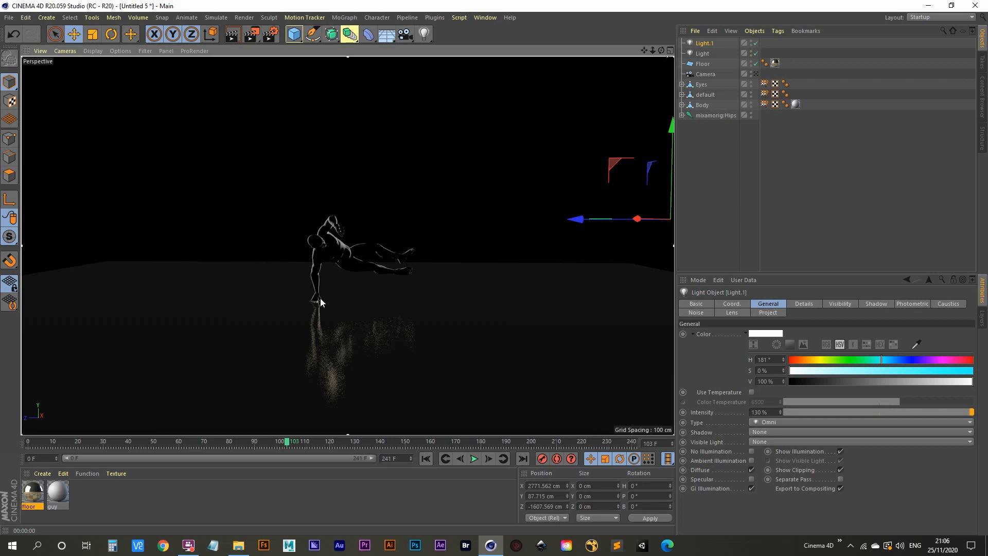
- Add a Collision deformer and make it a child of the Floor object
left_click(369, 34)
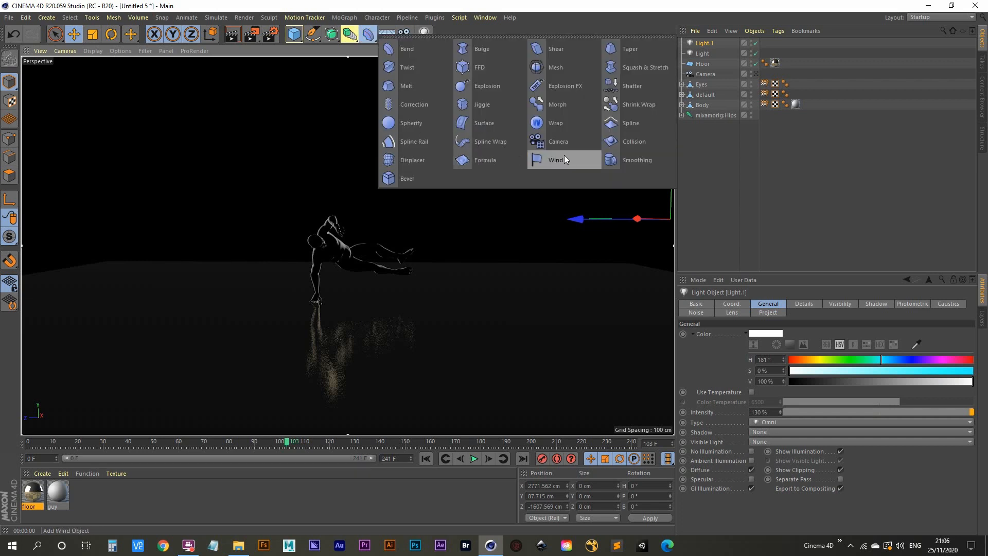
left_click(629, 142)
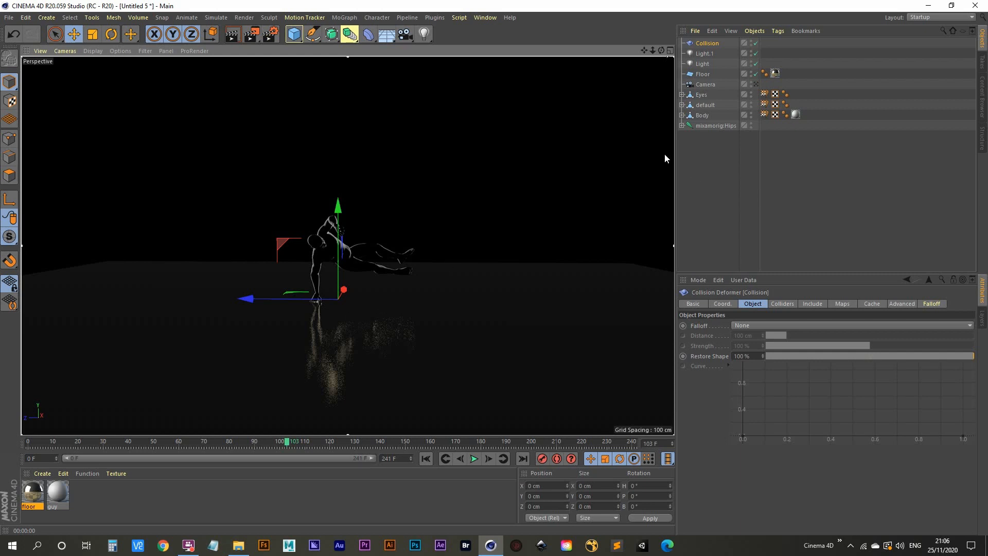
left_click(700, 147)
left_click(710, 44)
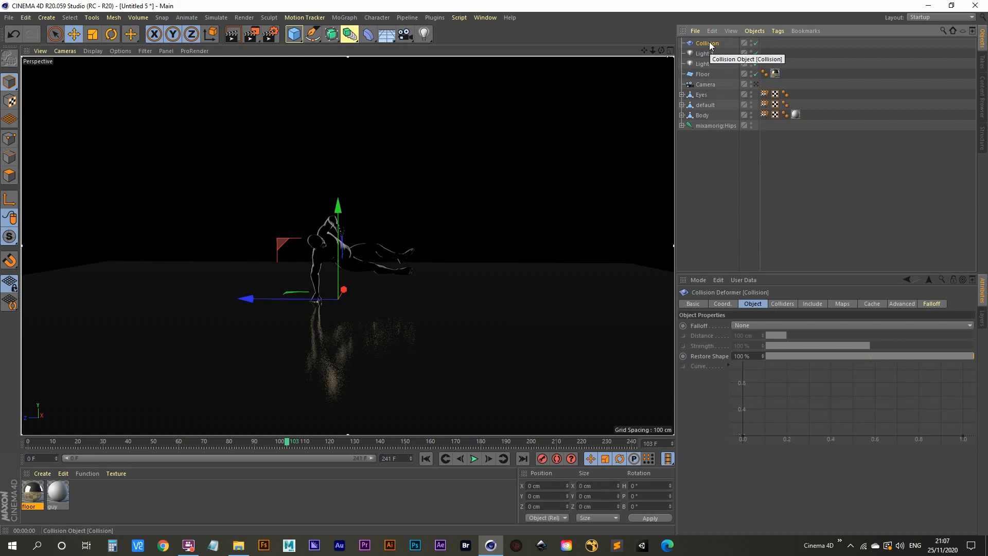
left_click_drag(710, 44, 709, 74)
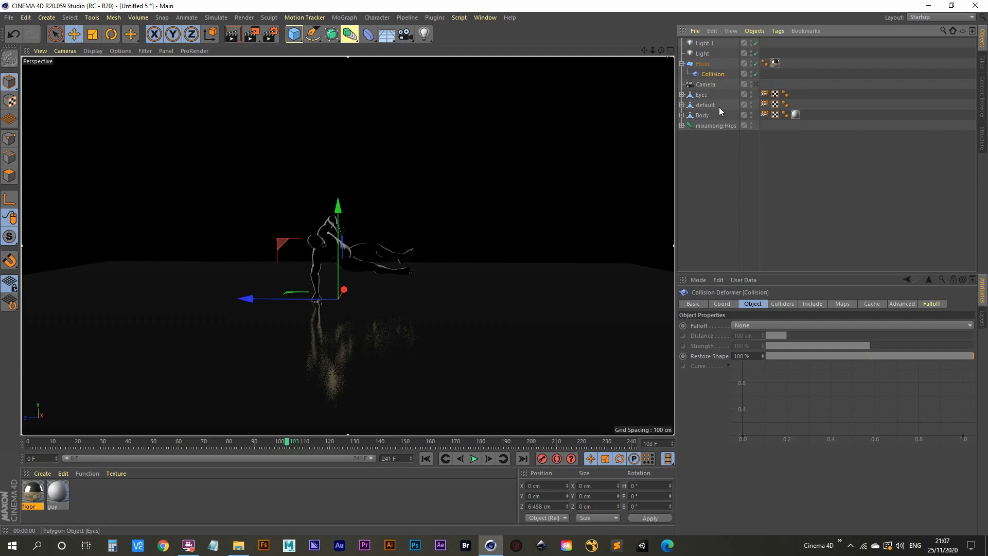
- Add a Sphere primitive and scale it down uniformly to about 41 cm across
left_click(291, 34)
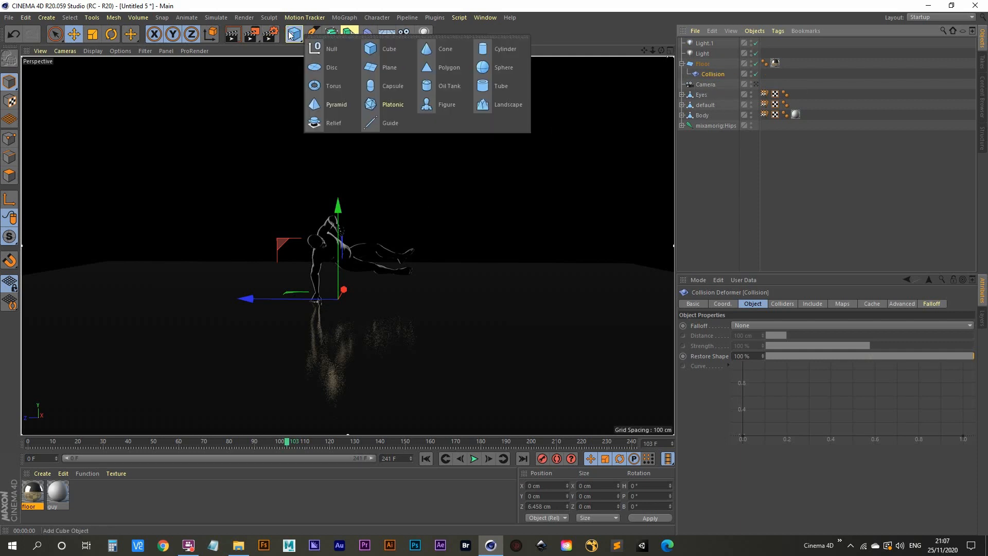
left_click(483, 67)
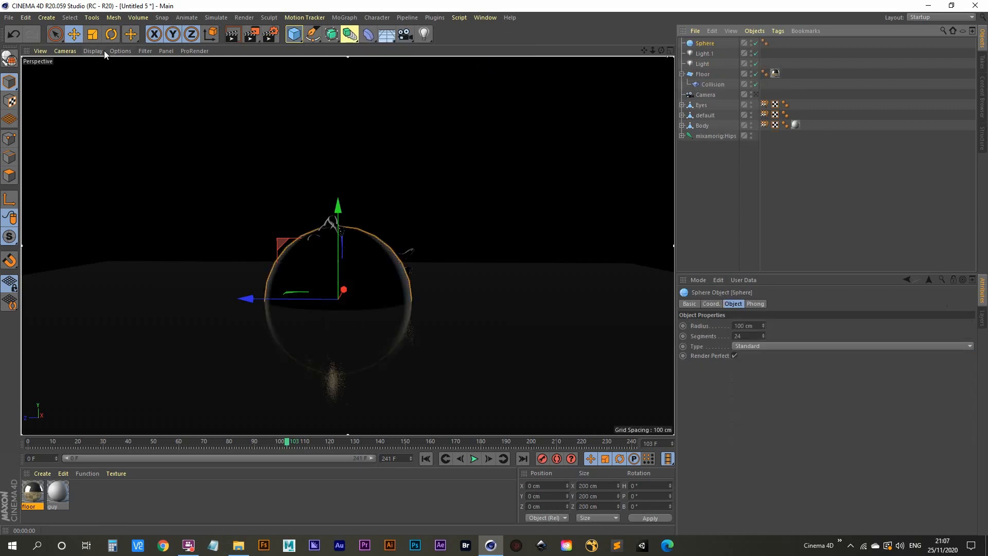
left_click(92, 34)
left_click_drag(260, 146, 155, 437)
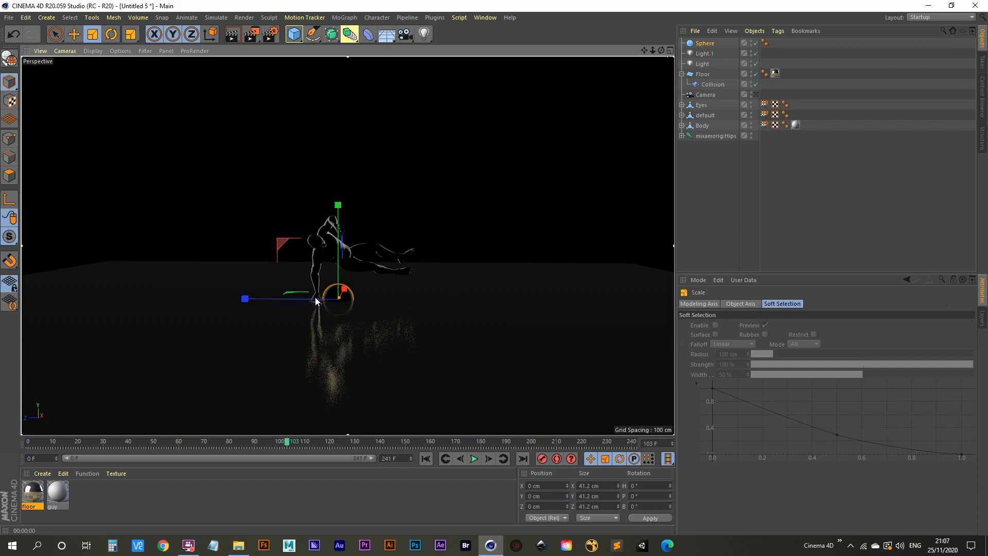
- In the top view, move the sphere near the figure's supporting hand at X about -24 cm, Z about 29 cm
middle_click(436, 224)
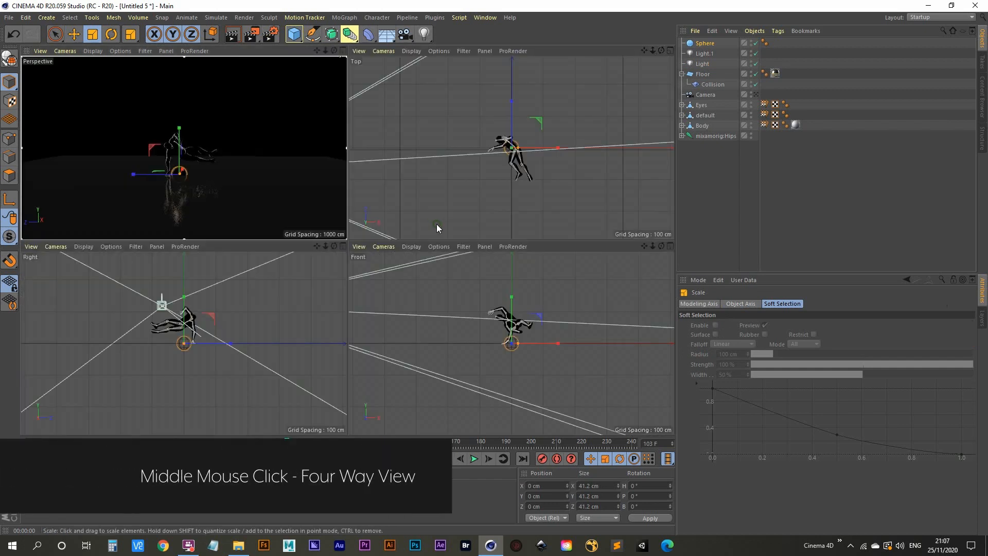
middle_click(459, 118)
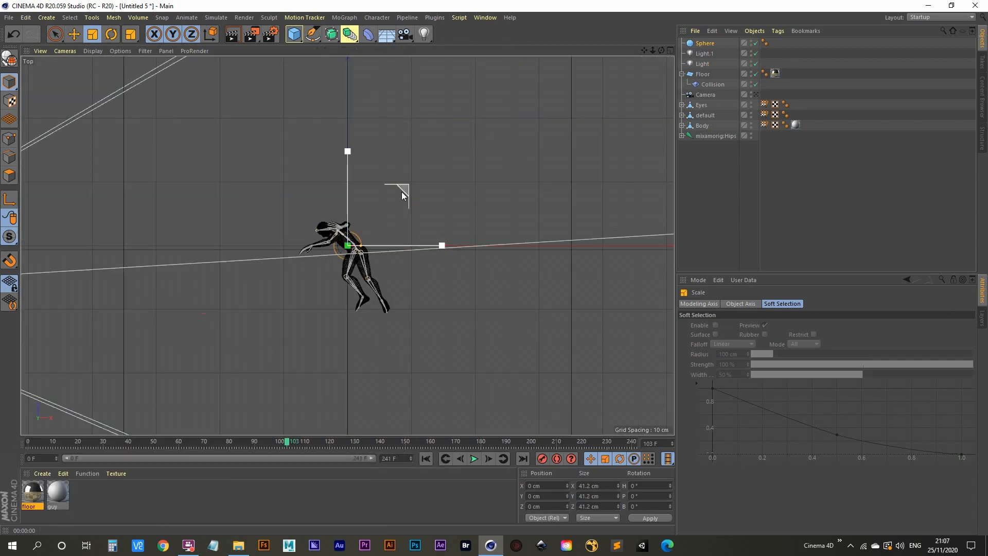
left_click(76, 41)
left_click_drag(407, 190, 391, 171)
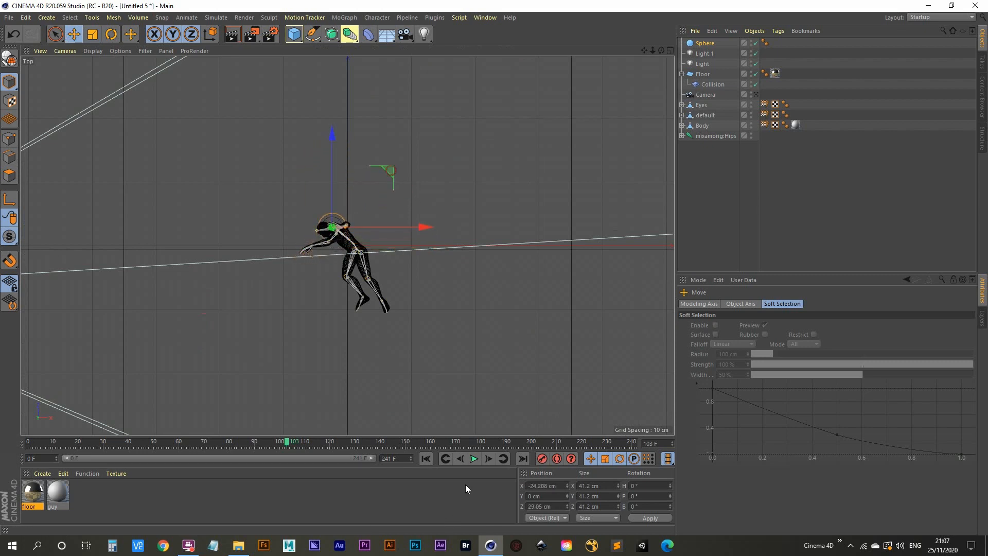
- Bring the animation to frame 109 and nudge the sphere over the figure's hand to Z about 29.6 cm
left_click(474, 459)
left_click(474, 459)
left_click(455, 460)
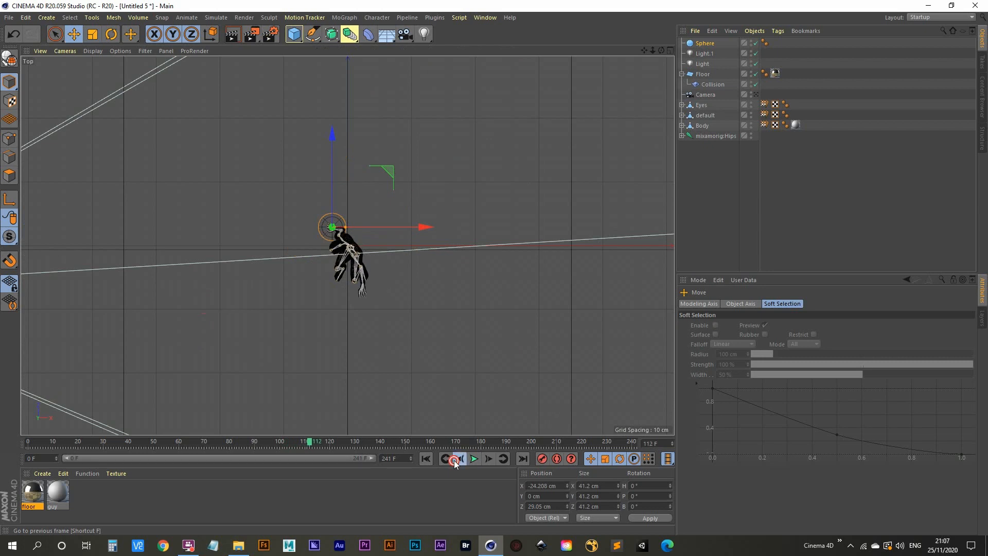
left_click(456, 463)
left_click(455, 463)
left_click(455, 463)
scroll(382, 160, "up", 5)
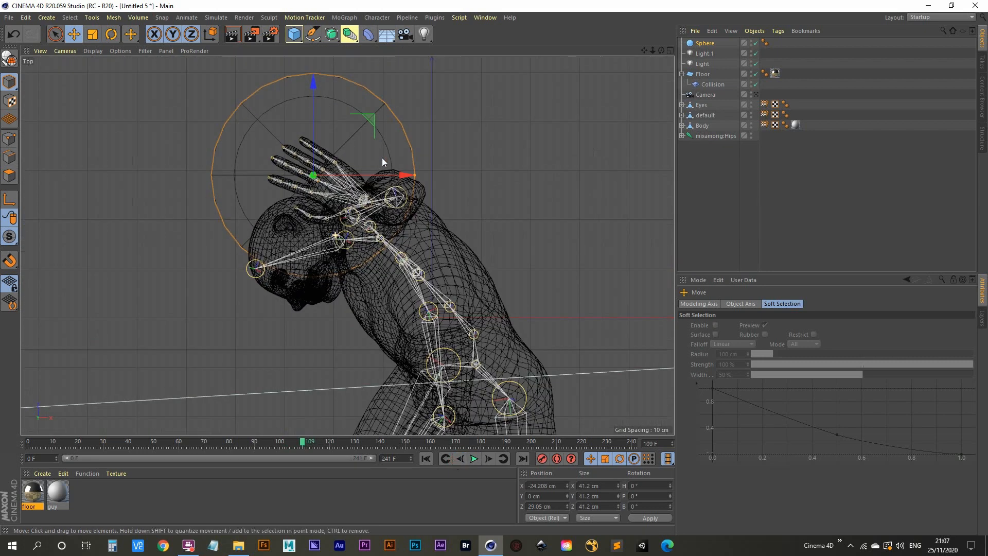
left_click_drag(367, 116, 367, 113)
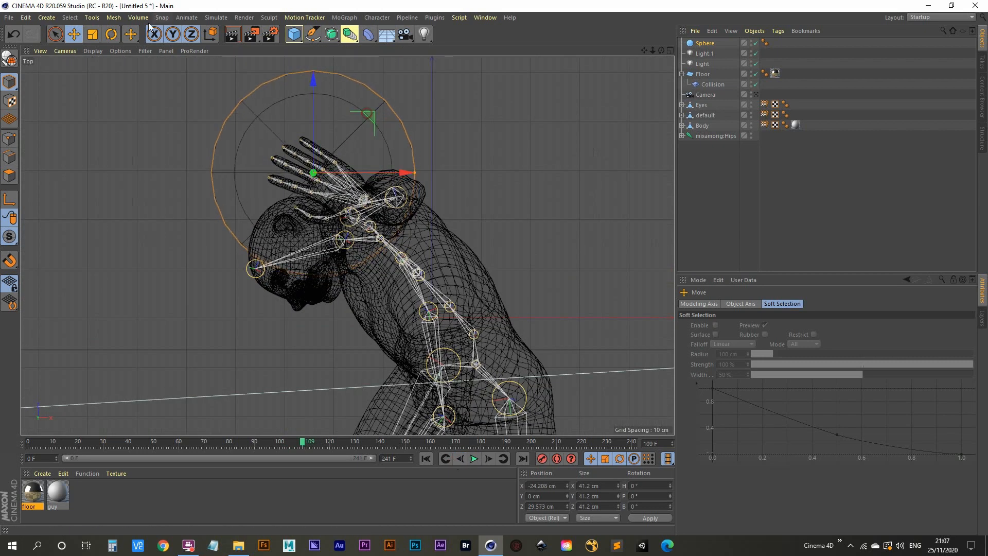
- Scale the sphere down to about 33.5 cm across and return to the perspective view
left_click(93, 34)
left_click_drag(132, 147, 108, 204)
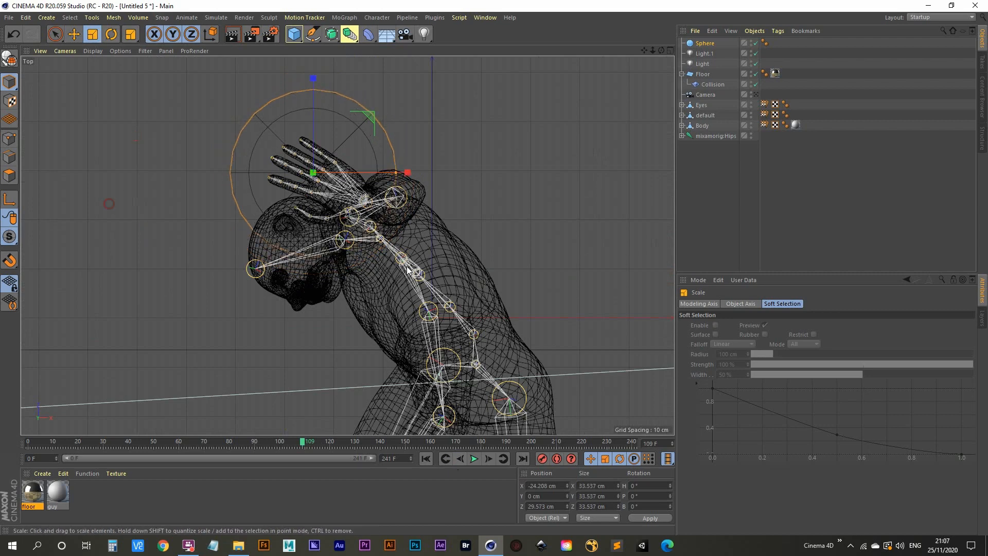
middle_click(431, 225)
middle_click(191, 154)
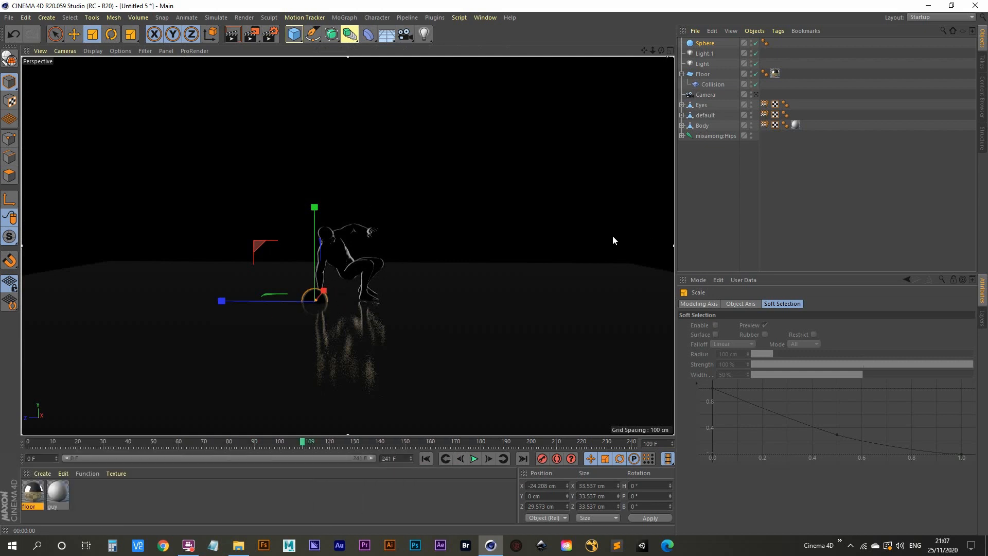
- Expand the mixamorig:Hips joint hierarchy down to mixamorig:RightHand and make the Sphere a child of that hand joint
left_click(682, 136)
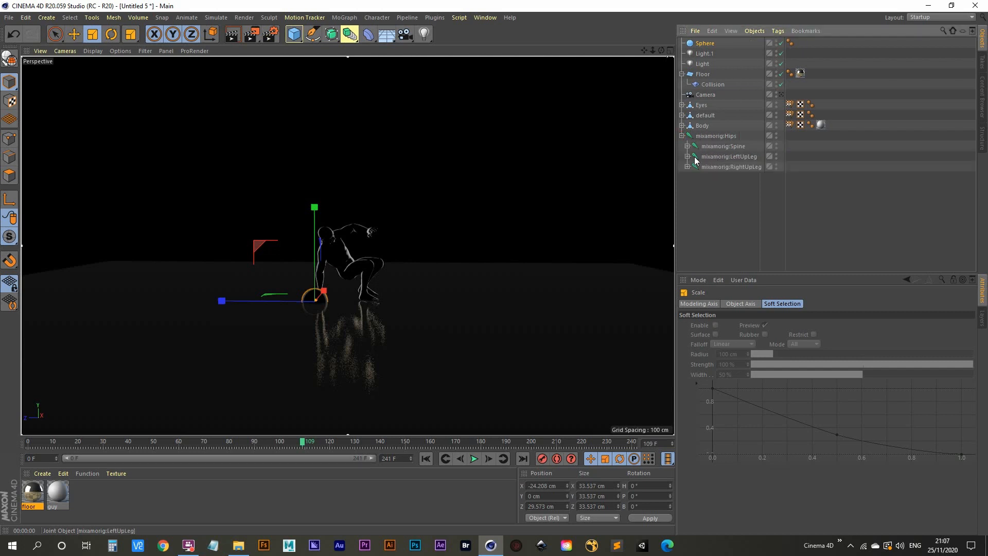
left_click(688, 147)
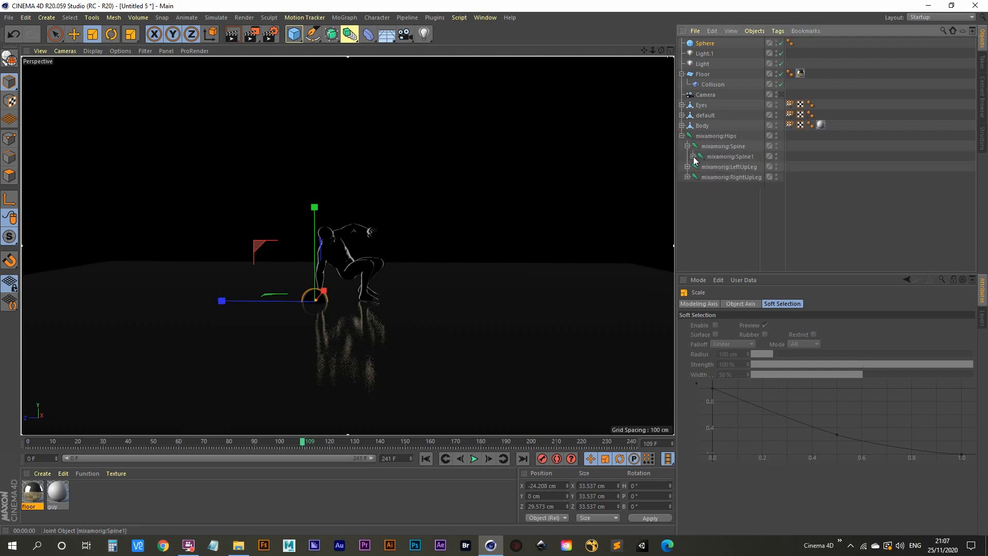
left_click(693, 157)
left_click(699, 167)
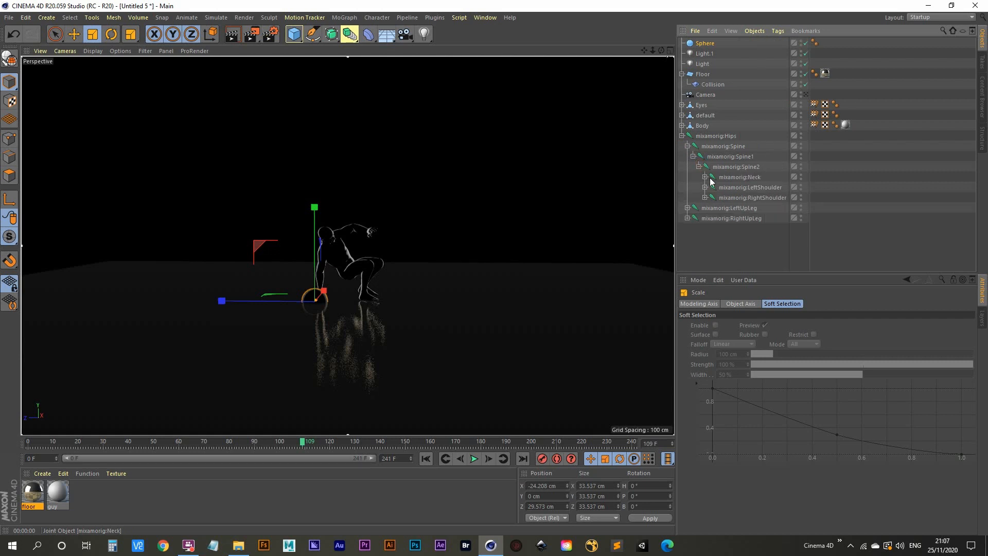
left_click(704, 177)
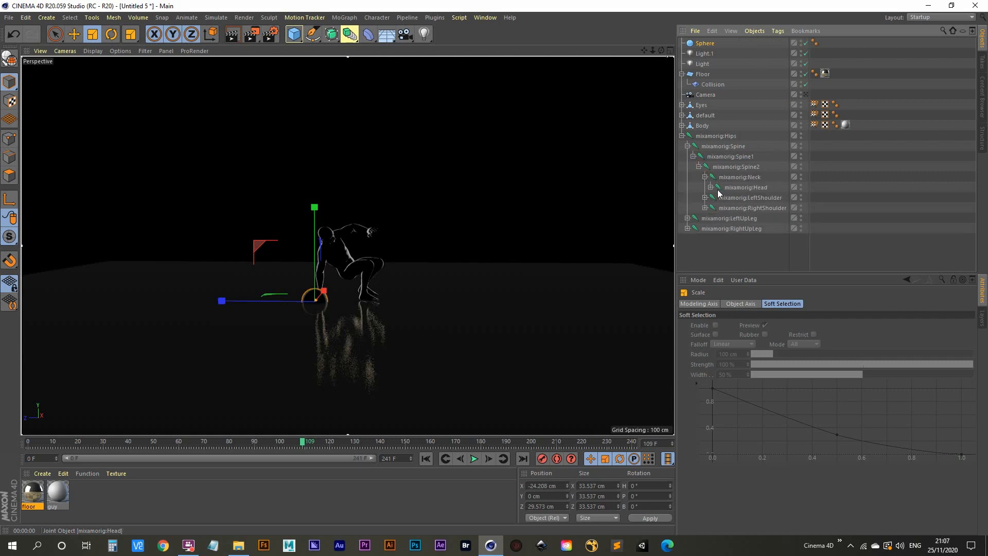
left_click(710, 187)
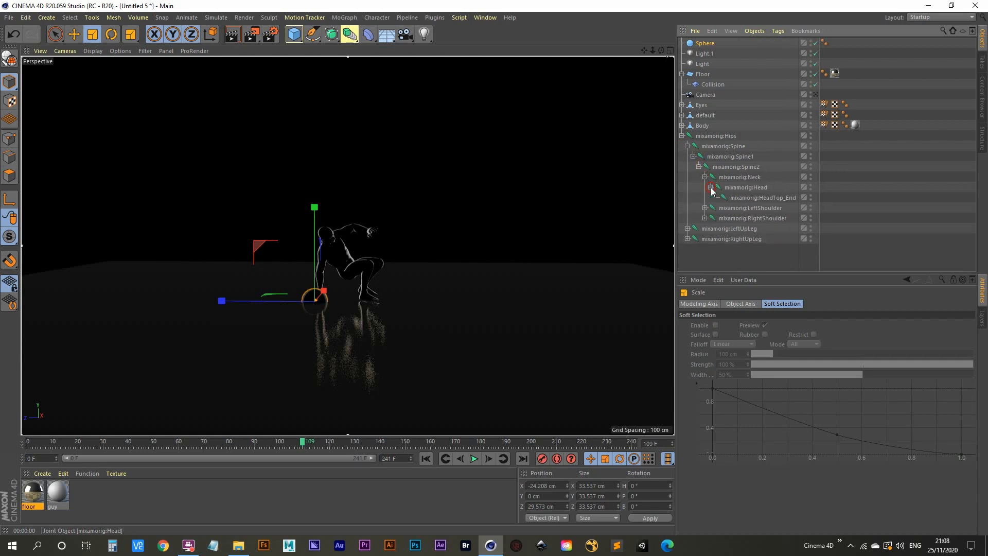
left_click(710, 188)
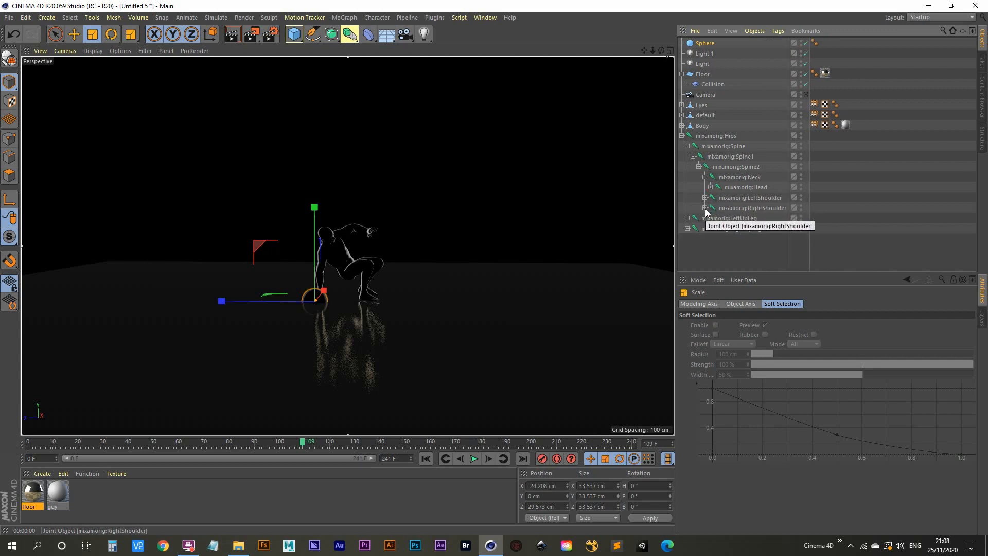
left_click(705, 208)
left_click(716, 218)
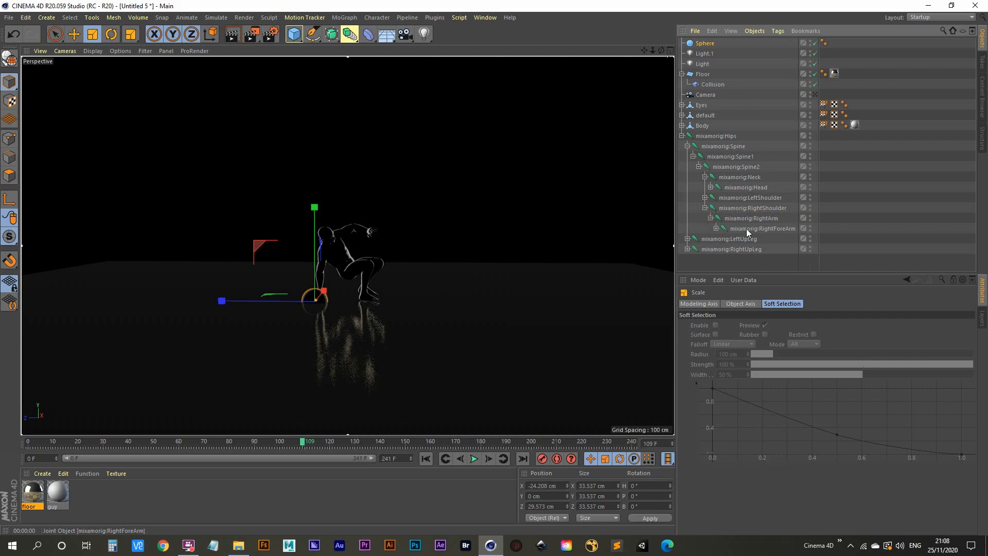
left_click(716, 228)
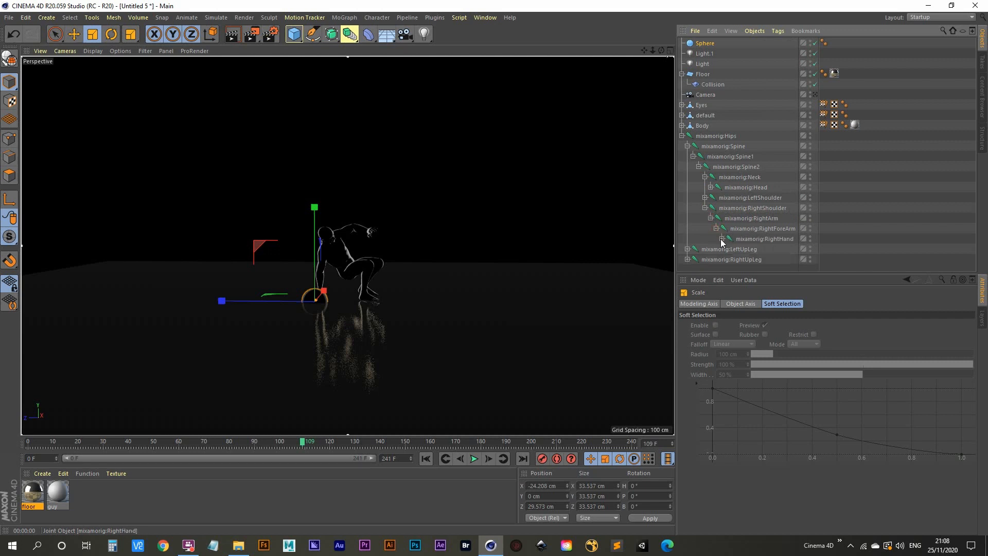
left_click(751, 239)
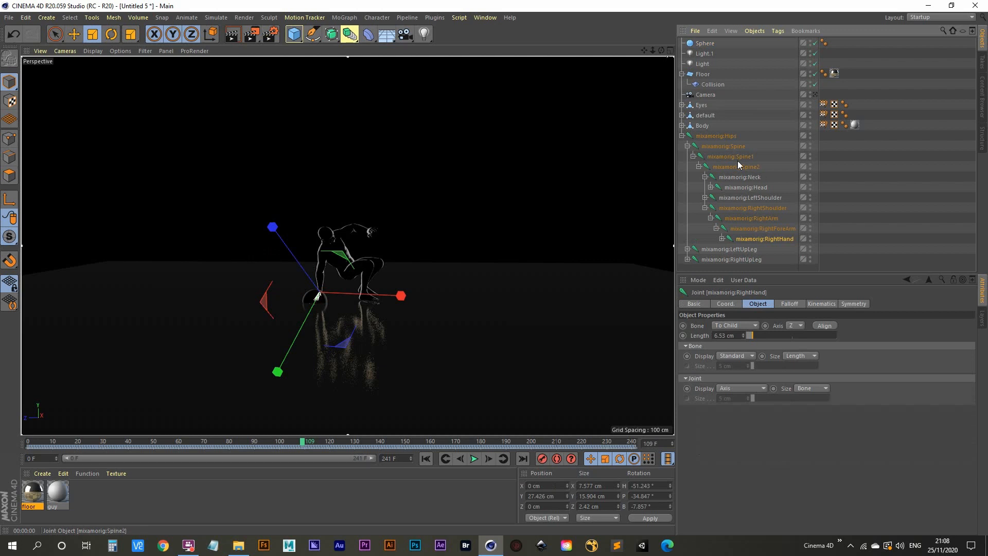
left_click_drag(707, 45, 772, 239)
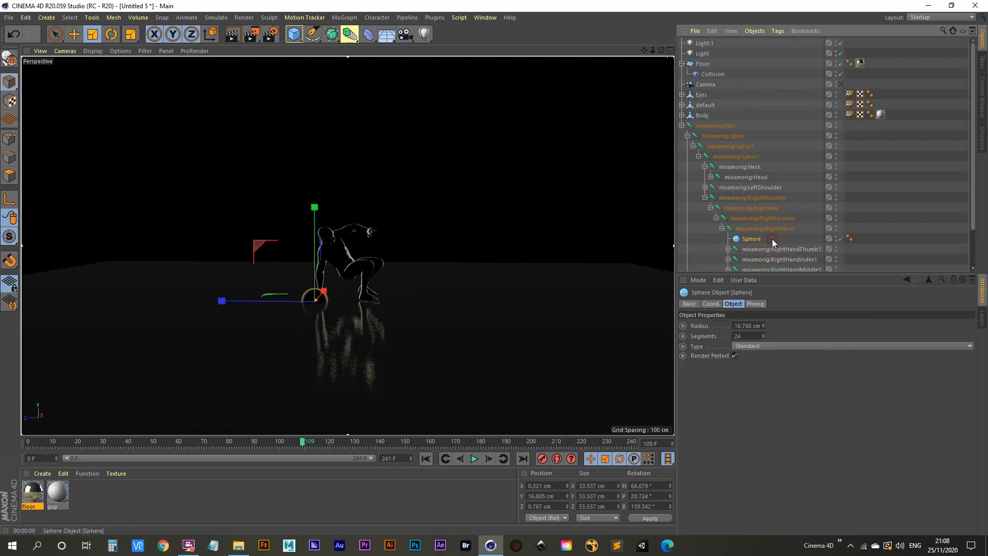
- Play the animation from the first frame and stop at frame 93 to check how the sphere follows the right hand
left_click(474, 458)
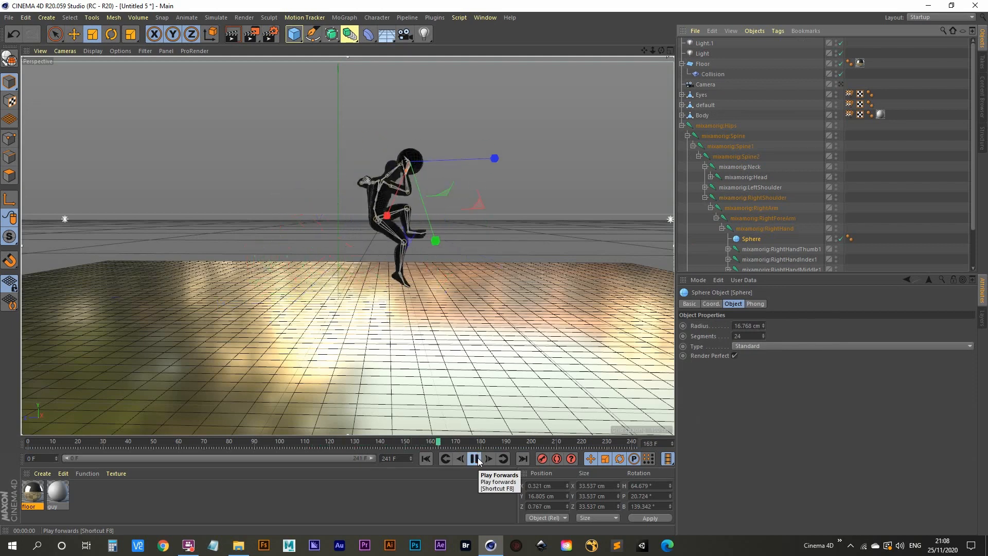
left_click(426, 458)
left_click(474, 459)
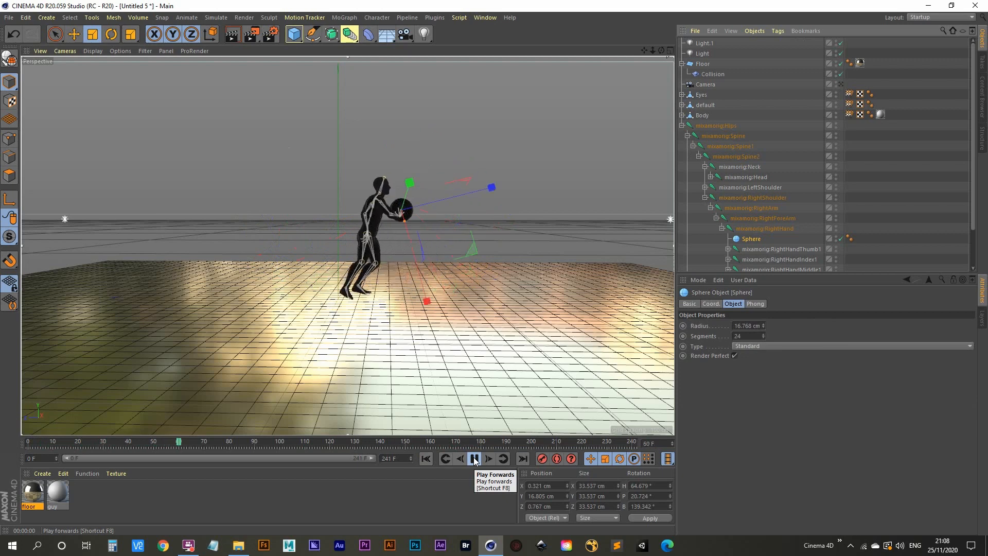
left_click(474, 458)
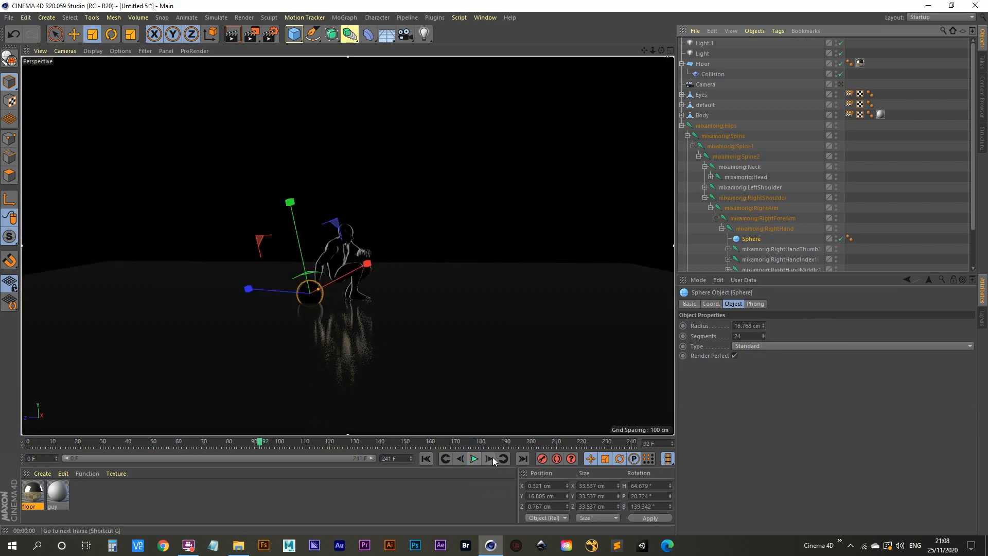
left_click(489, 459)
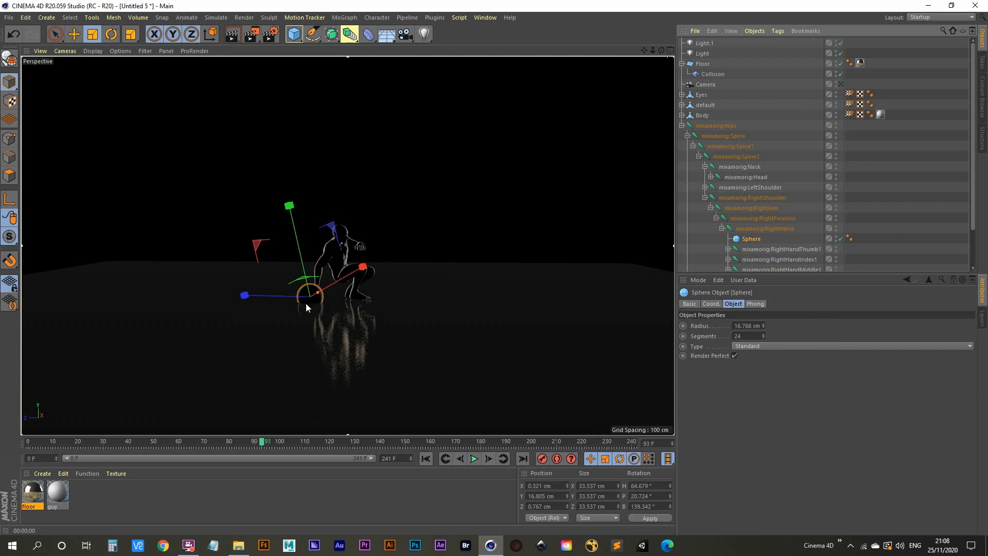
- Set the floor's Collision deformer falloff to Surface
left_click(710, 74)
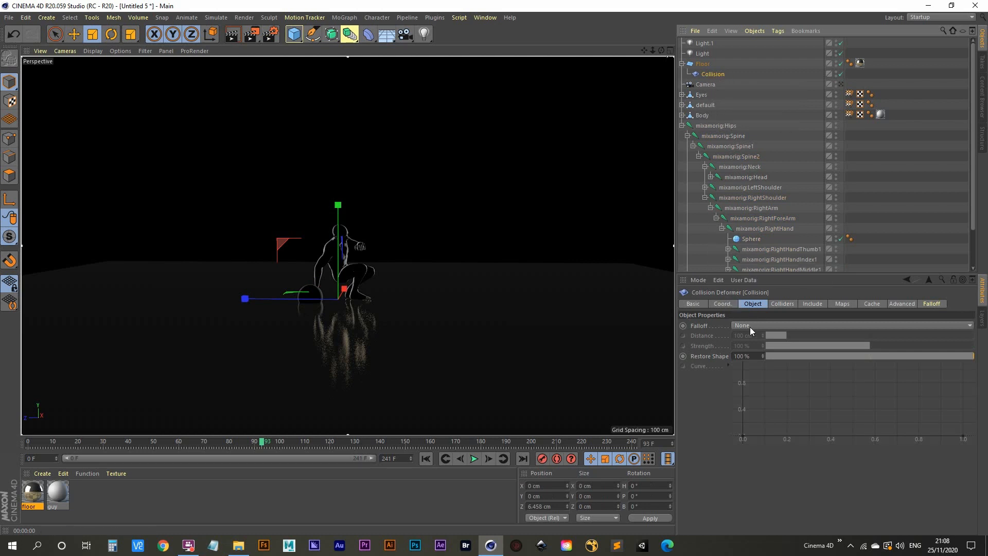
left_click(762, 304)
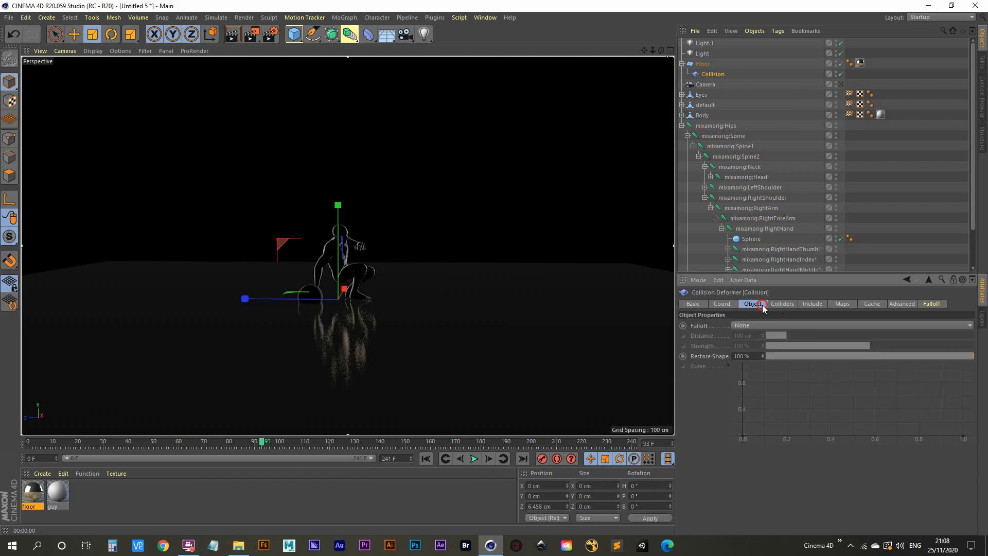
left_click(753, 325)
left_click(758, 366)
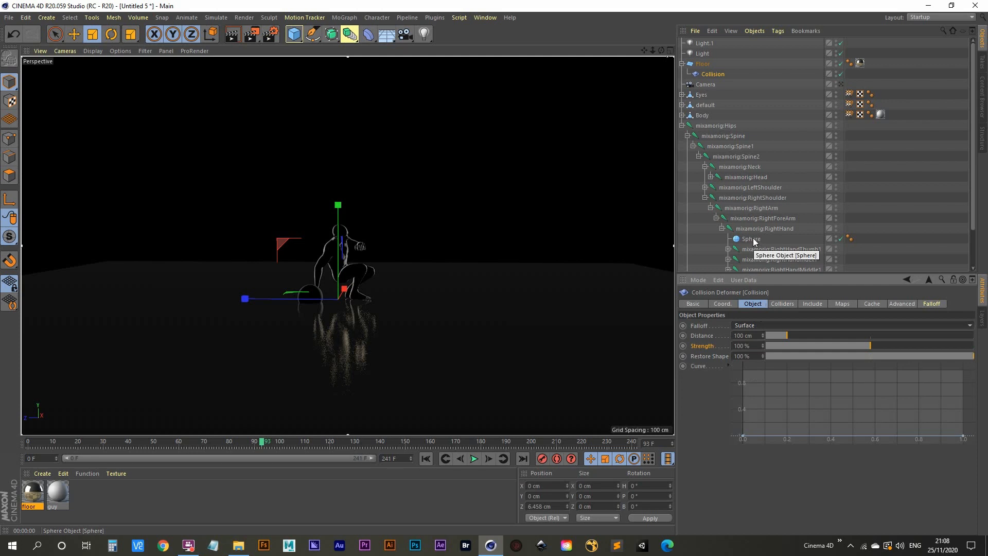
left_click(752, 239)
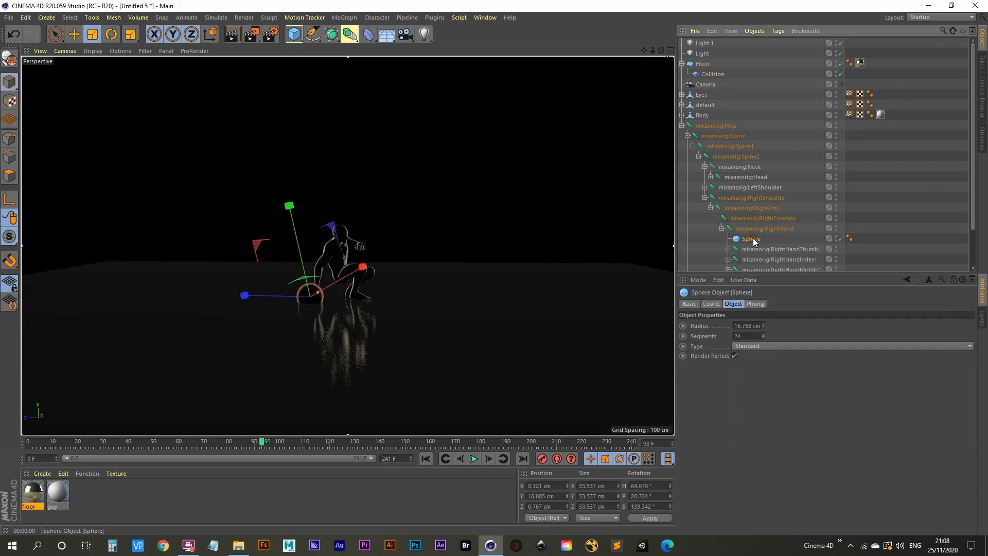
right_click(753, 239)
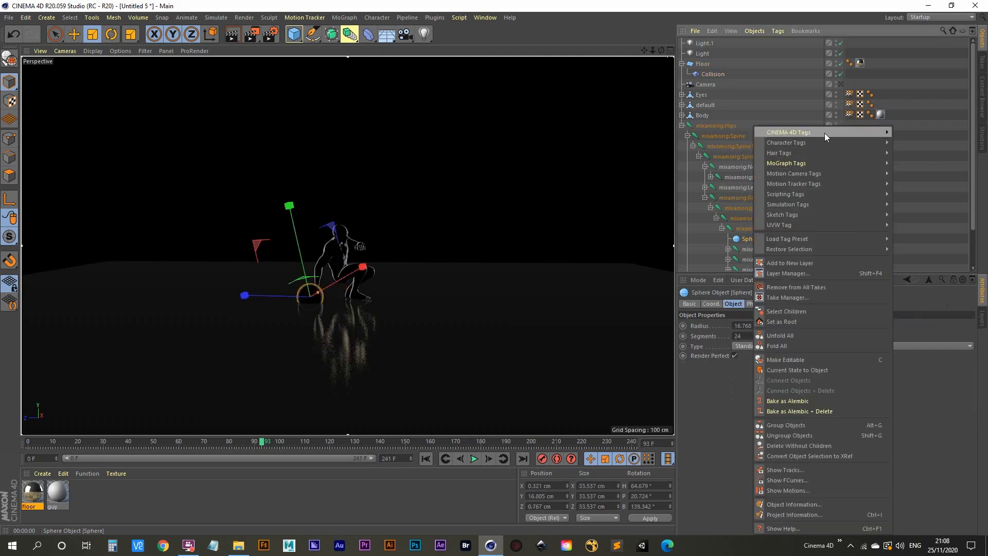
mouse_move(841, 208)
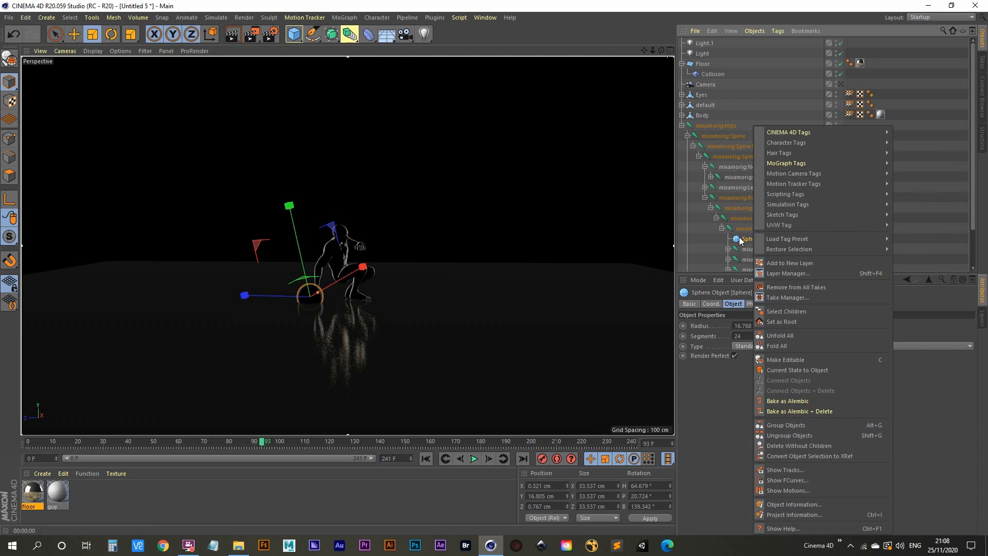
left_click(931, 225)
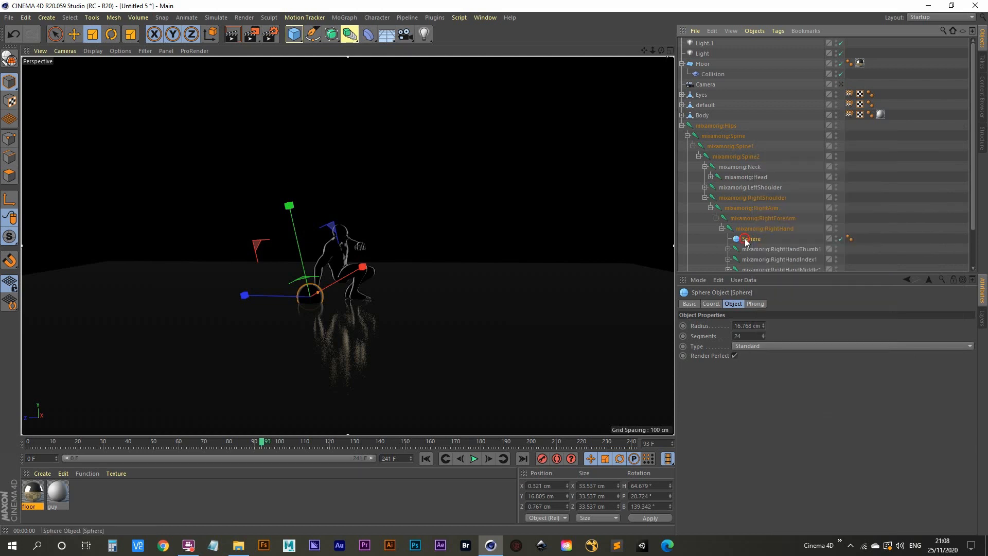
- Add the Sphere as a collider object of the floor's Collision deformer
left_click(714, 75)
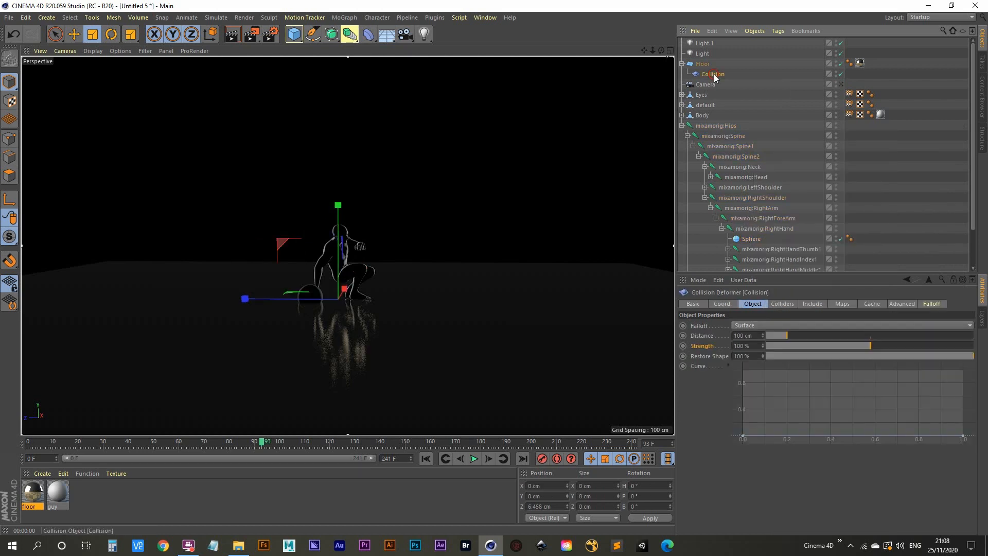
left_click(786, 305)
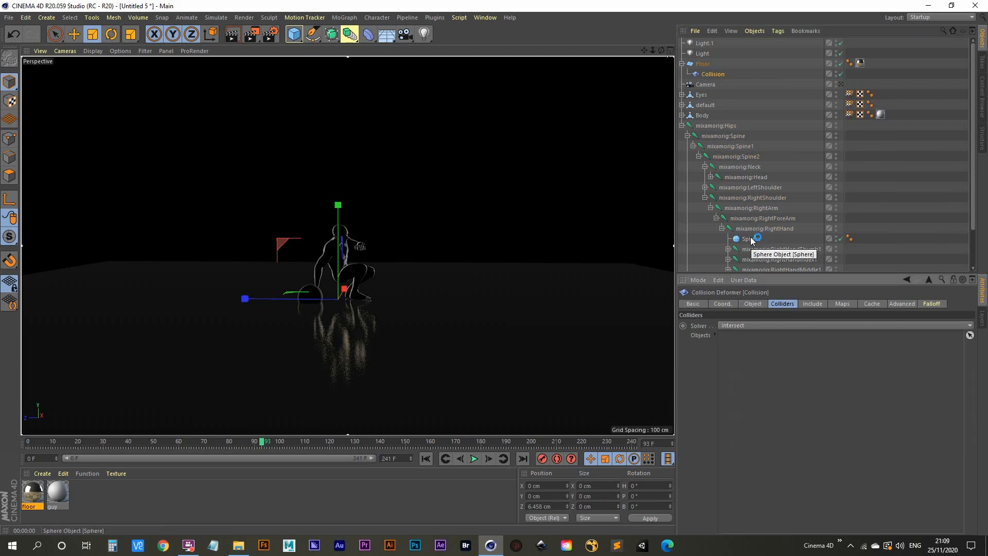
left_click_drag(753, 240, 756, 359)
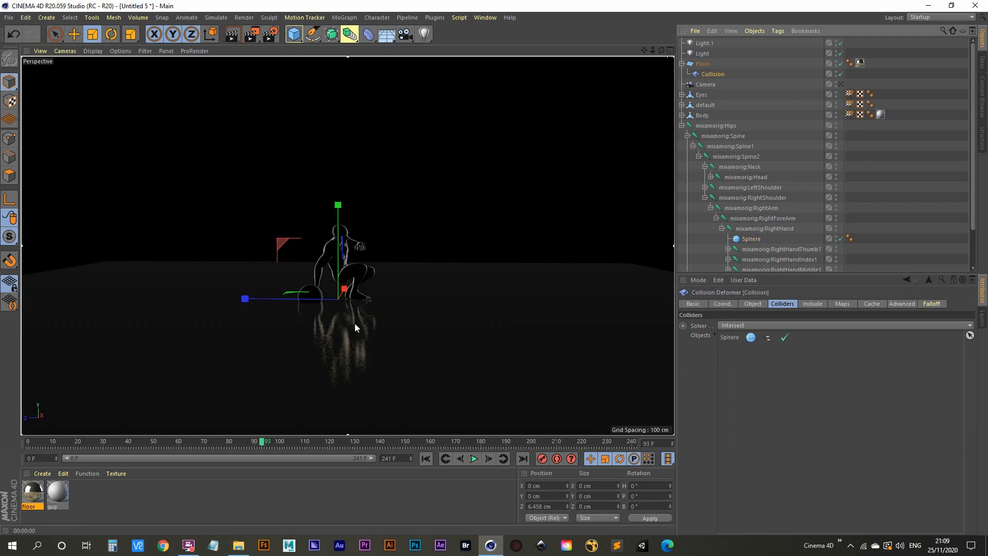
- Set the Collision deformer's strength to 138%, and render frame 93 to the Picture Viewer with the interactive render region turned off
left_click(754, 305)
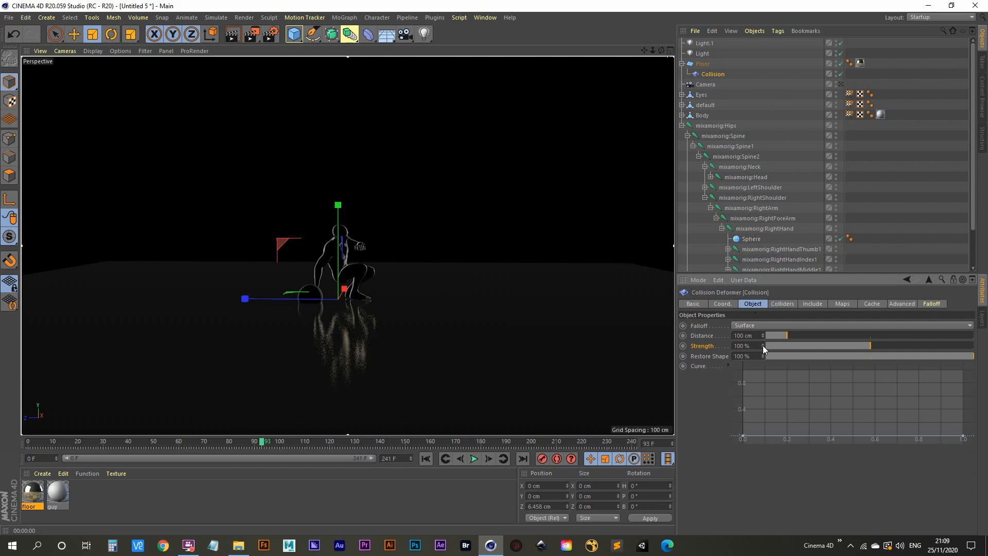
left_click_drag(763, 345, 763, 326)
key("alt+r")
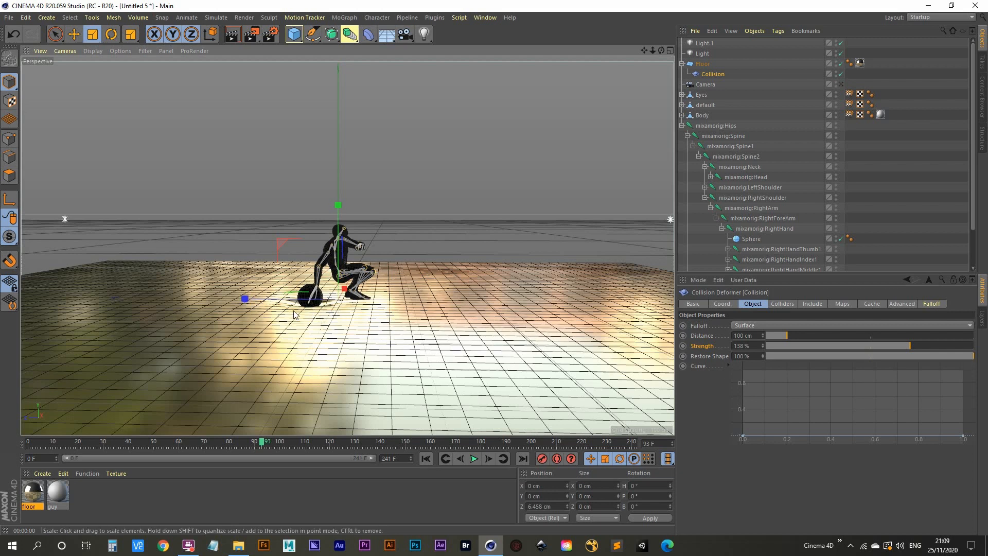
left_click(252, 33)
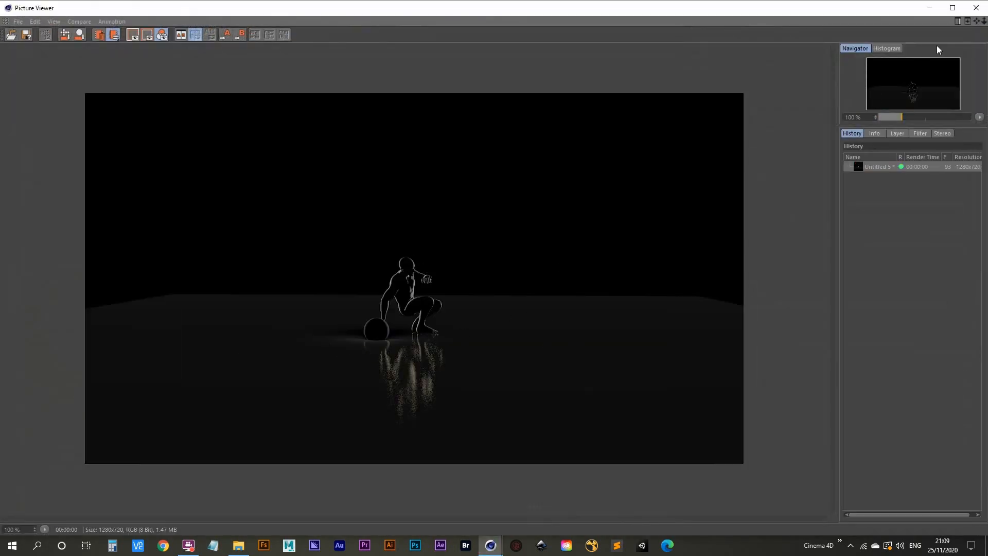
left_click(976, 8)
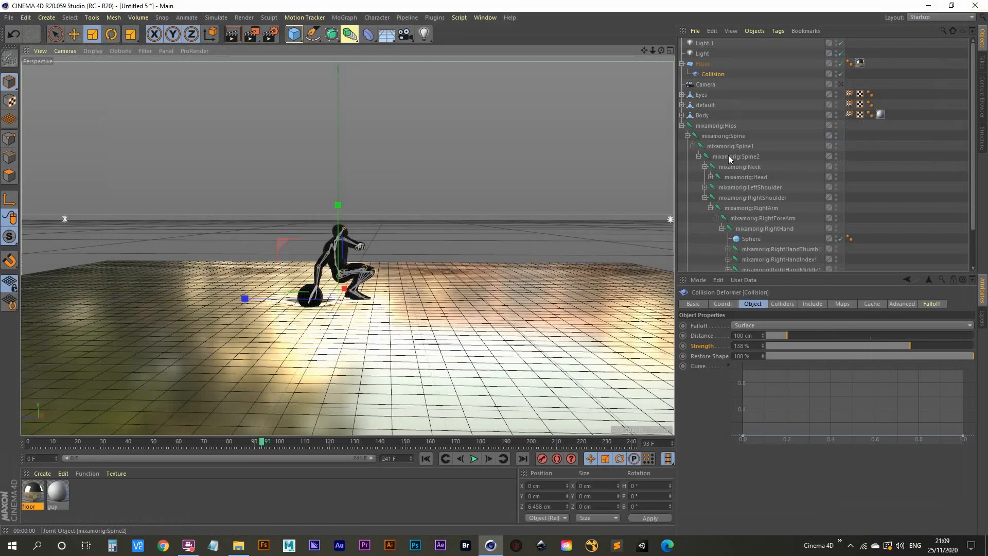
- Hide the Sphere in both the viewport and the render, and toggle the scene camera's view to frame the figure closer
left_click(752, 239)
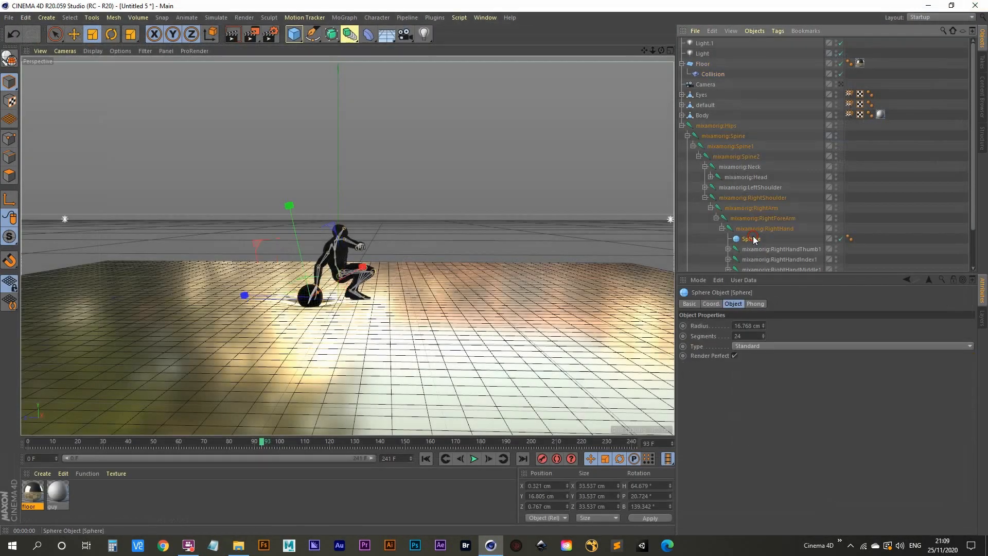
double_click(836, 236)
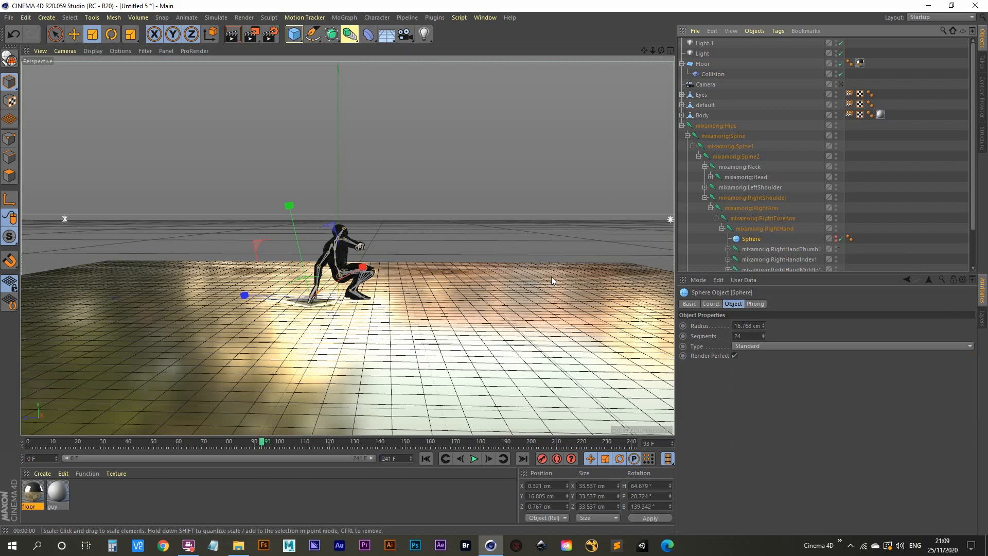
left_click(841, 84)
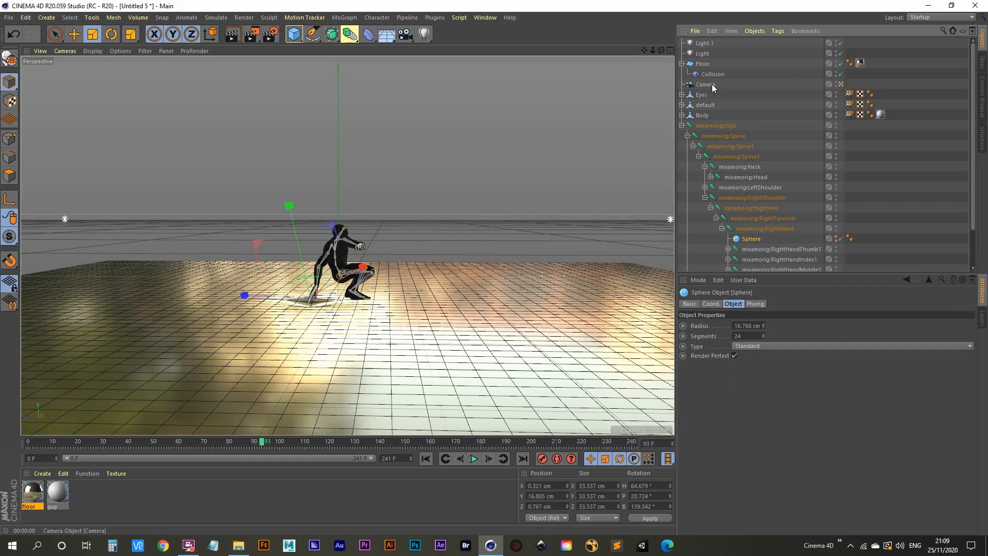
left_click_drag(350, 288, 456, 269, "alt")
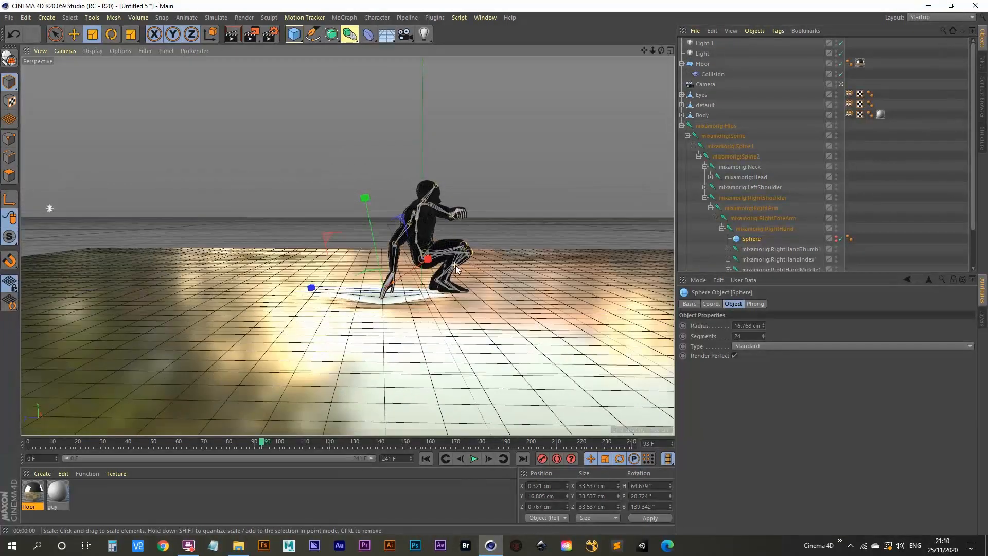
- Play the animation from the first frame and go back to frame 108 to check the floor deformation under the hand
left_click(426, 459)
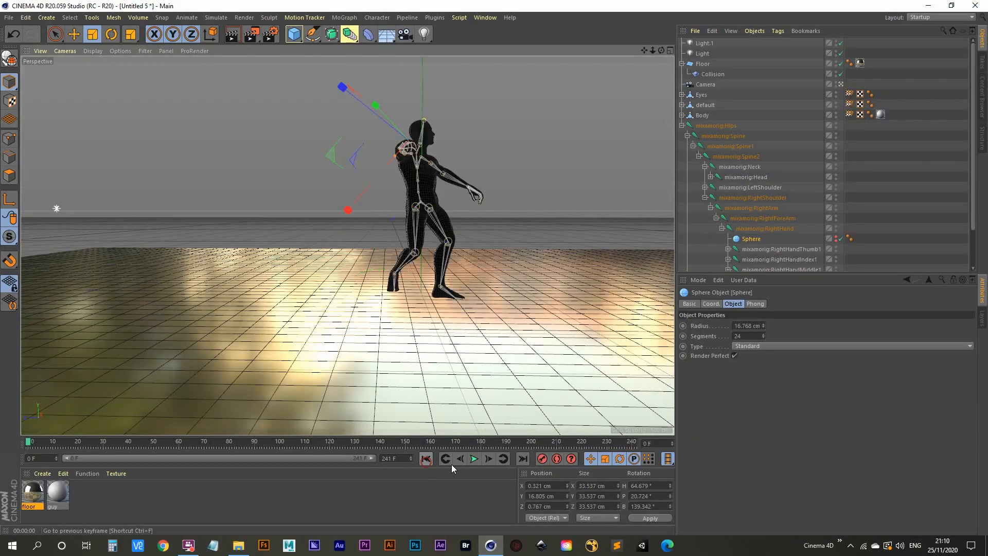
left_click(473, 459)
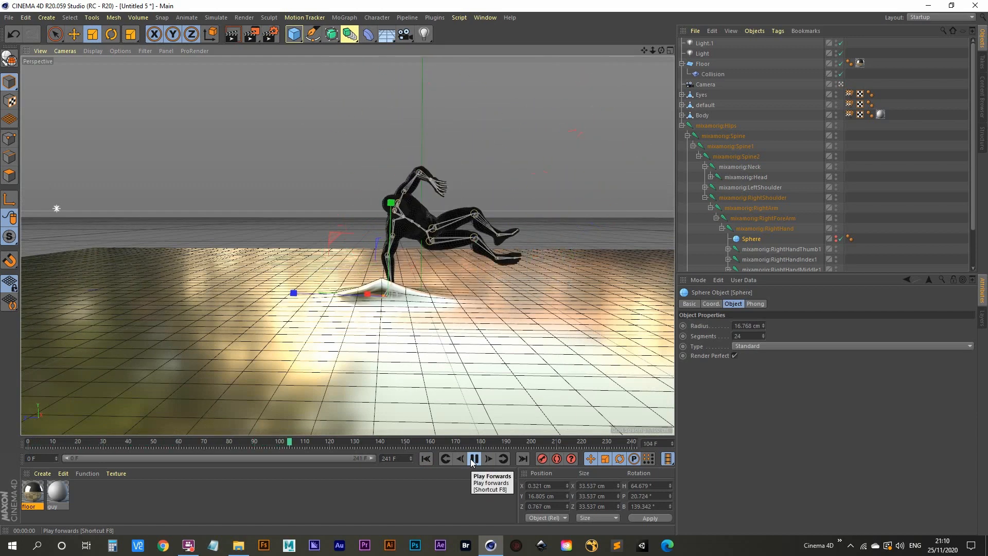
left_click(474, 459)
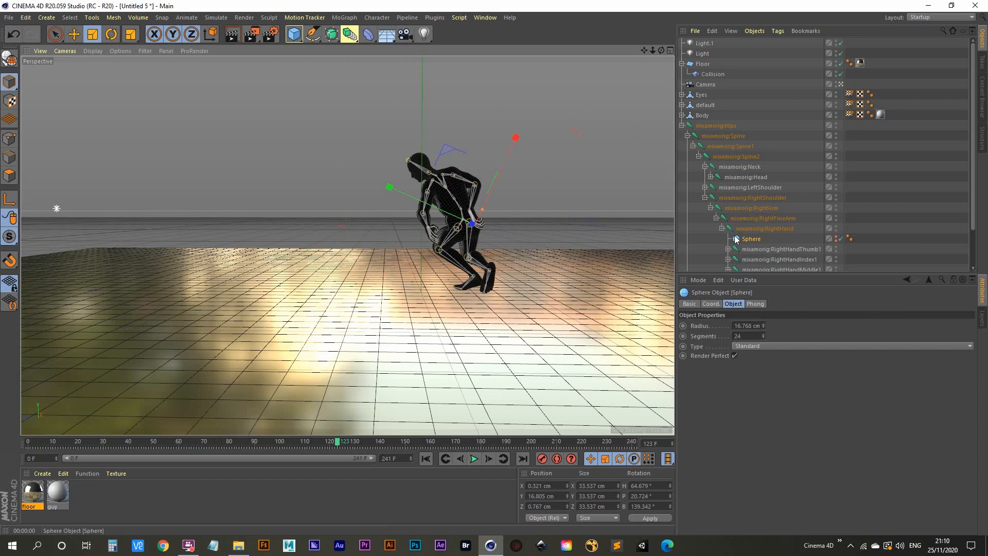
left_click_drag(337, 446, 300, 444)
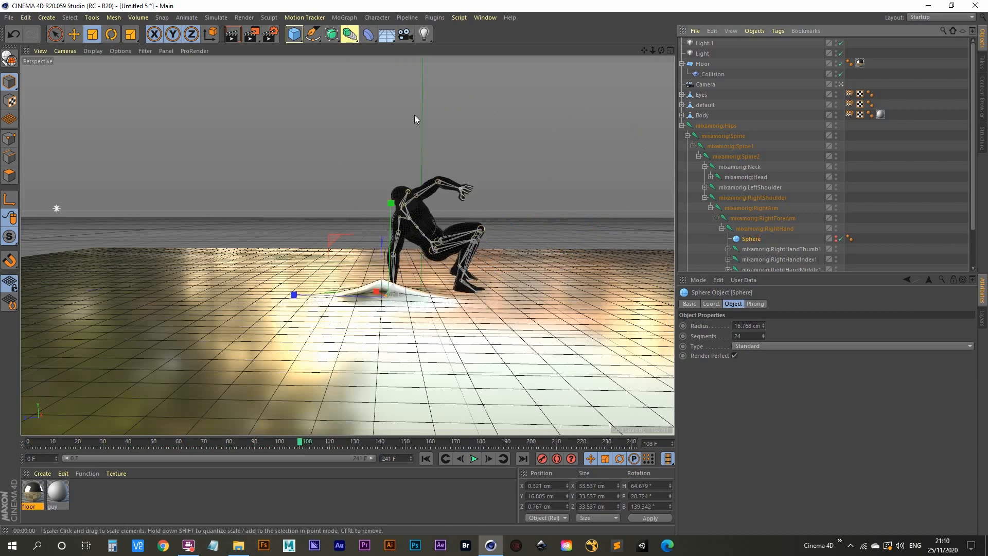
- Try scaling the hidden sphere under the right hand, and undo the scaling
left_click(93, 34)
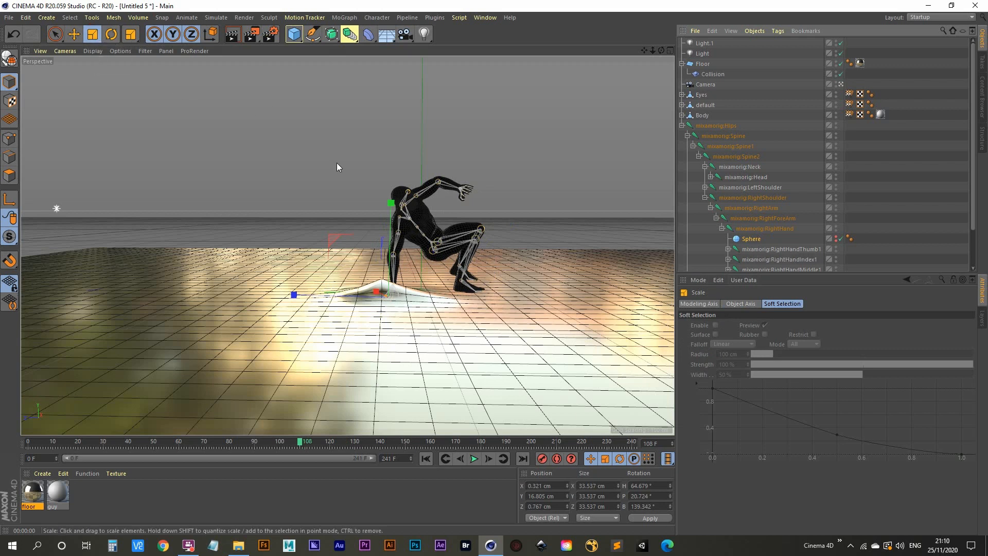
left_click_drag(342, 170, 298, 229)
key("ctrl+z")
- Raise the hand sphere to about X 0.5, Y 13.28, Z 4.26 cm so it dents the floor downward, and render frame 98
key("e")
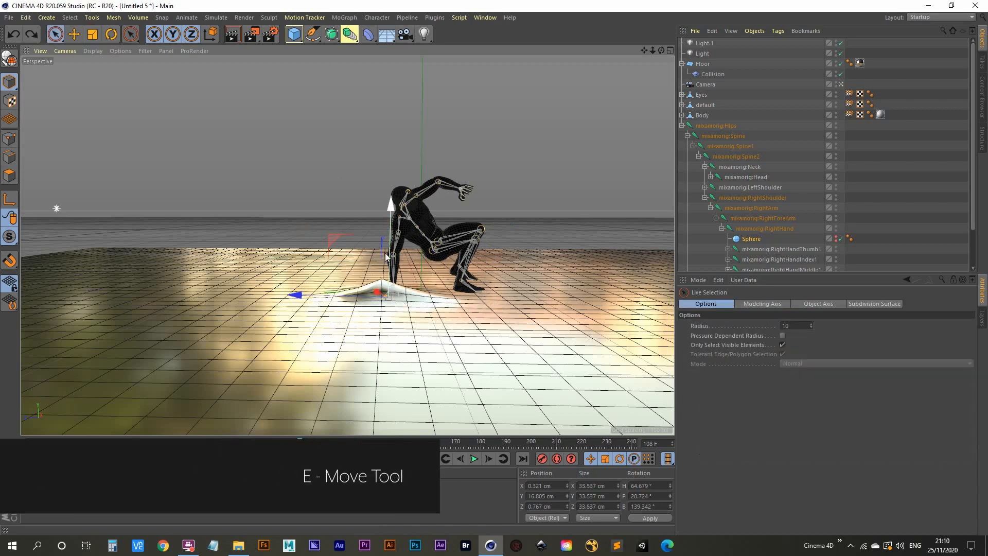
left_click_drag(392, 211, 391, 208)
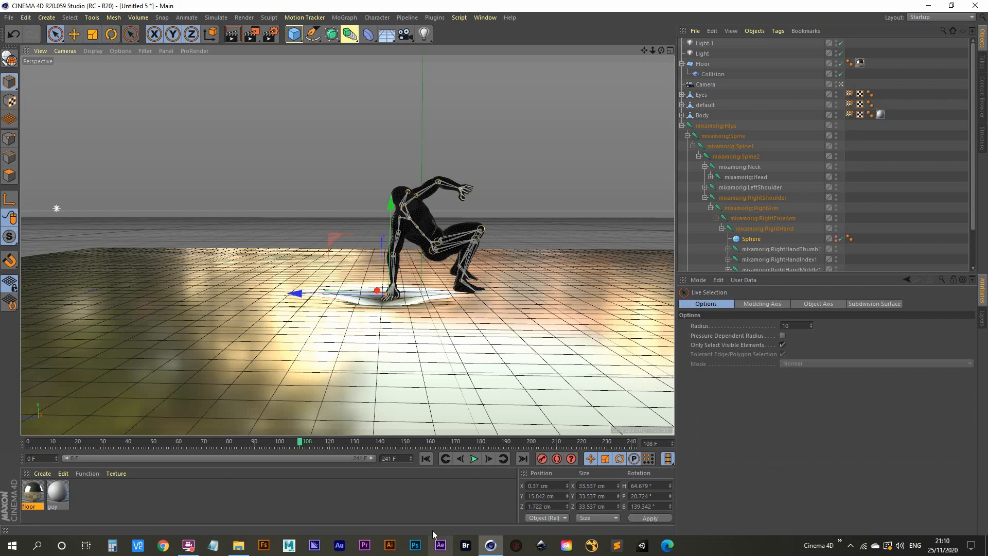
left_click_drag(299, 443, 276, 447)
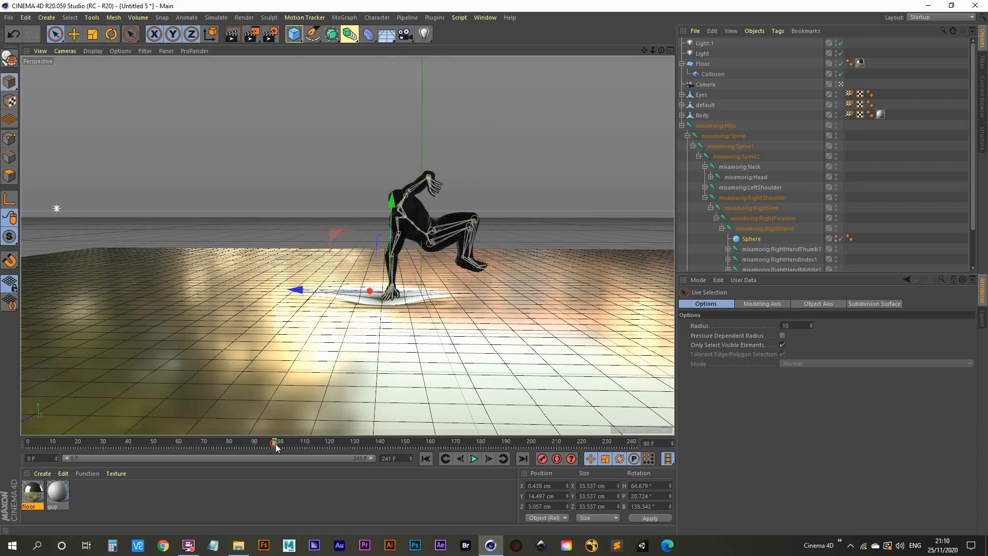
mouse_move(342, 324)
left_mouse_down("alt")
mouse_move(363, 297)
mouse_move(360, 274)
mouse_move(355, 323)
mouse_move(340, 297)
mouse_move(376, 322)
mouse_move(415, 310)
left_mouse_up("alt")
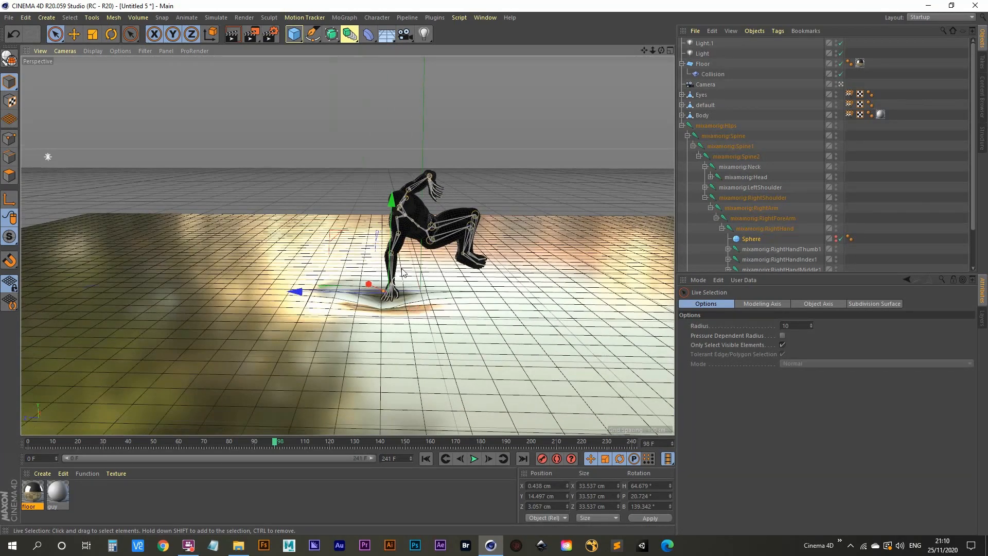
left_click_drag(425, 329, 418, 296, "alt")
left_click_drag(393, 206, 404, 197)
mouse_move(394, 324)
left_mouse_down("alt")
mouse_move(390, 298)
mouse_move(339, 307)
mouse_move(389, 298)
left_mouse_up("alt")
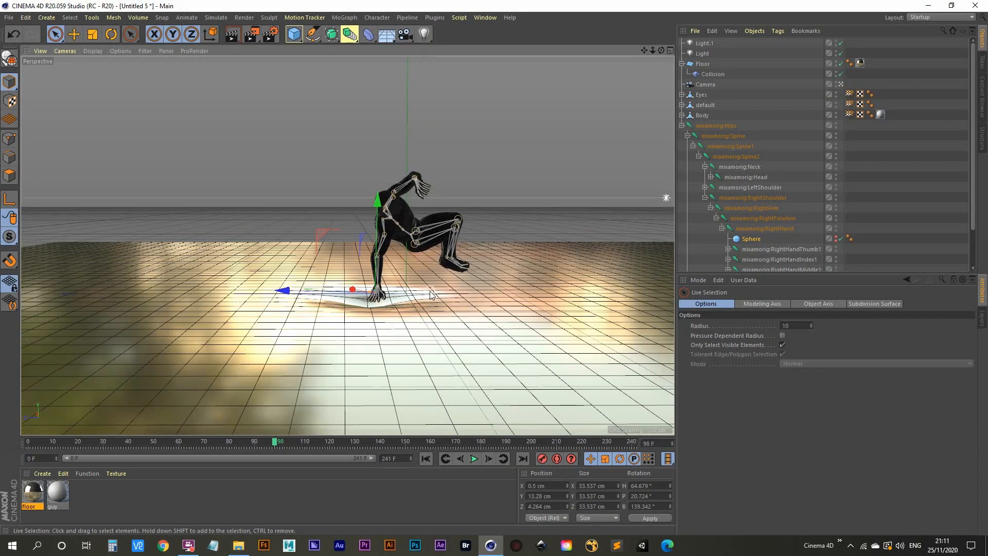
left_click(251, 34)
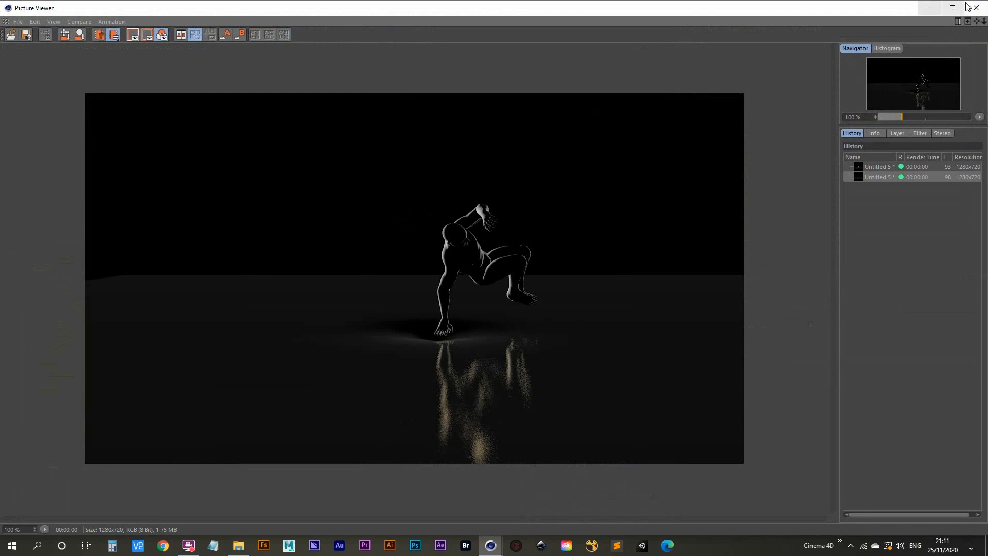
left_click(929, 8)
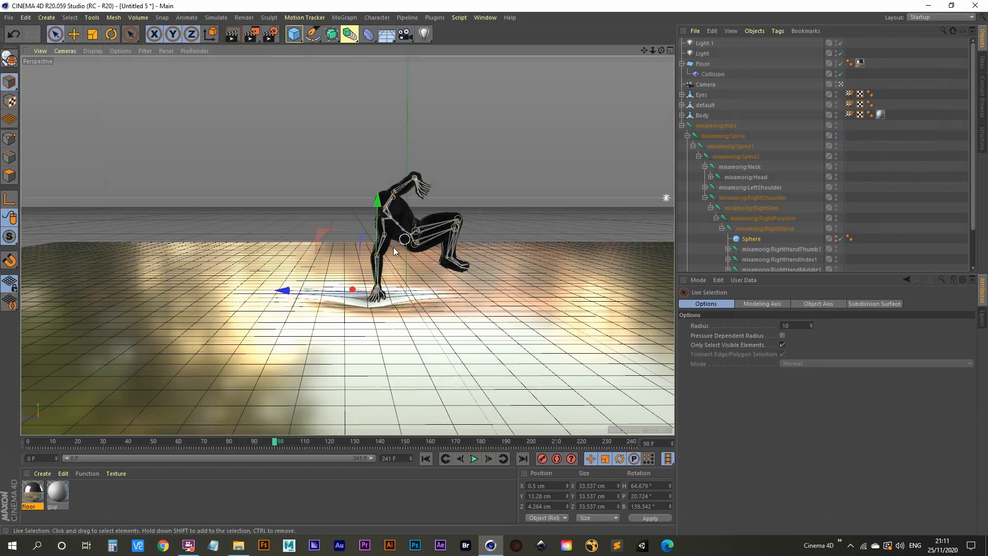
- Scale the hand sphere down to about 19.9 cm across for a smaller dent in the floor
left_click(747, 239)
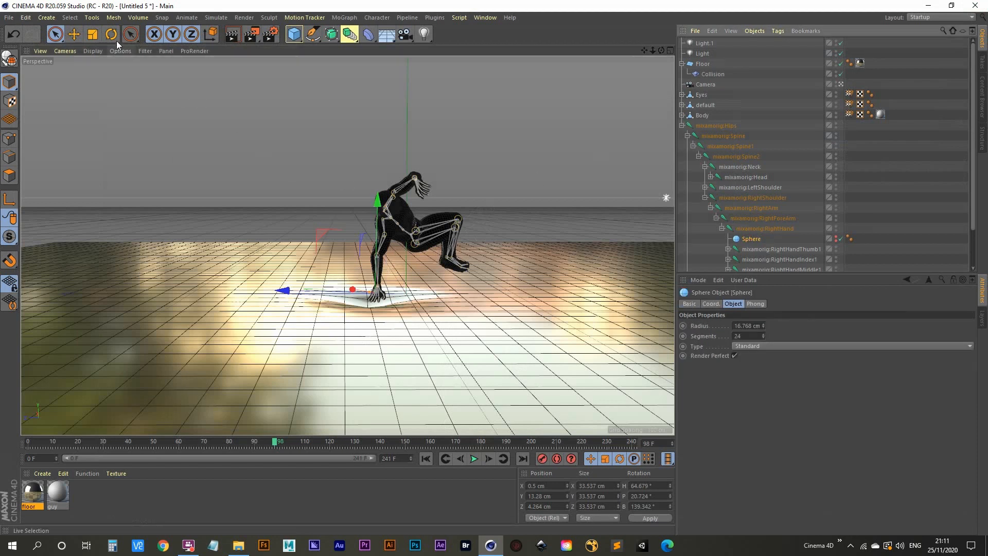
left_click(92, 34)
left_click_drag(404, 181, 365, 342)
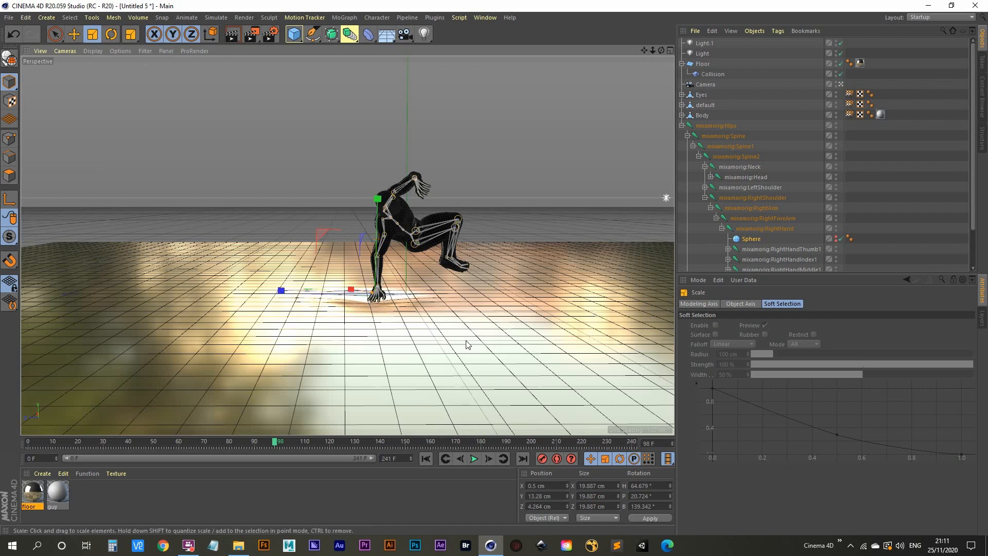
- Play the animation from the first frame, stop at frame 93 and step forward to frame 97 to check the hand's contact dent
left_click(426, 459)
left_click(474, 458)
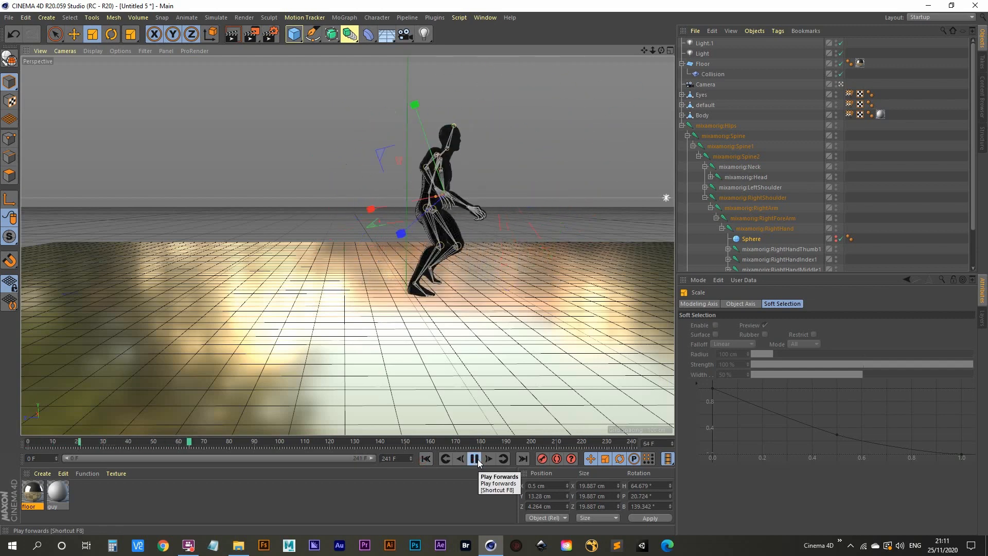
left_click(479, 460)
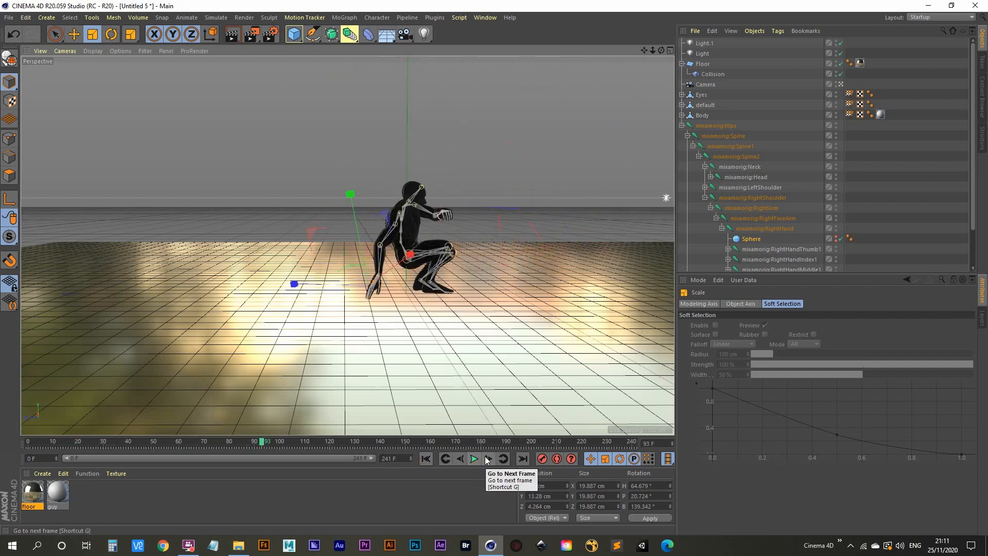
left_click(489, 459)
left_click(488, 459)
left_click(489, 459)
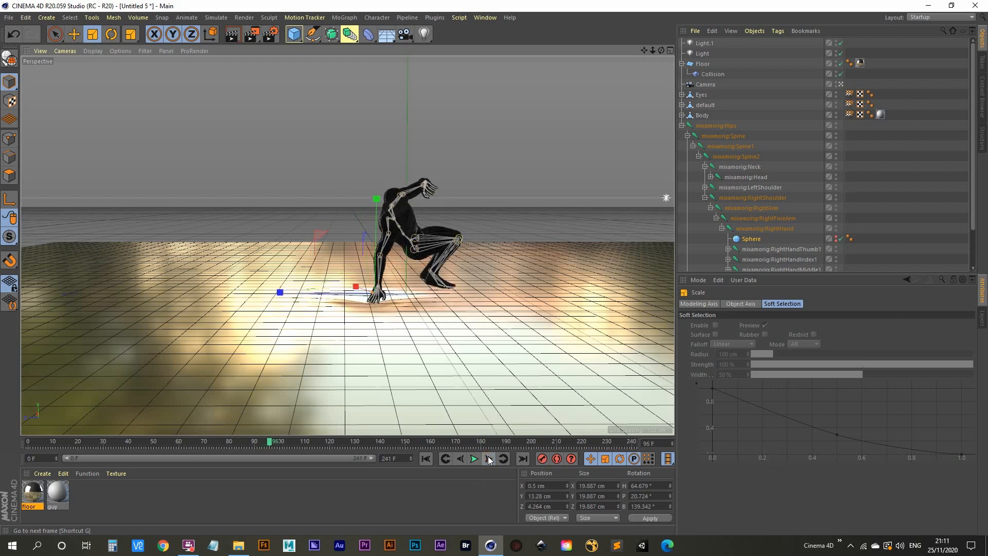
left_click(488, 459)
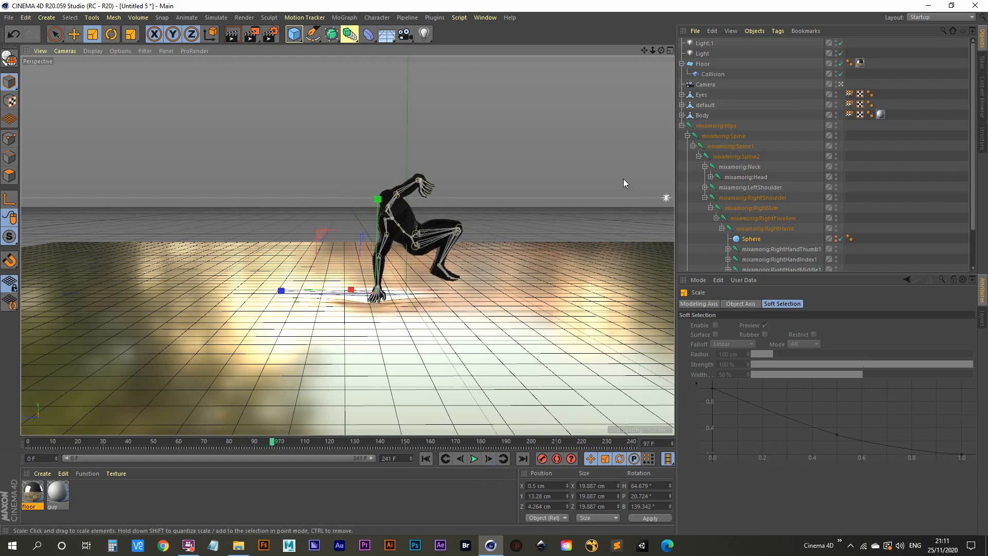
- Set the Floor plane's width segments and height segments to 100 each for a smoother dent
left_click(705, 65)
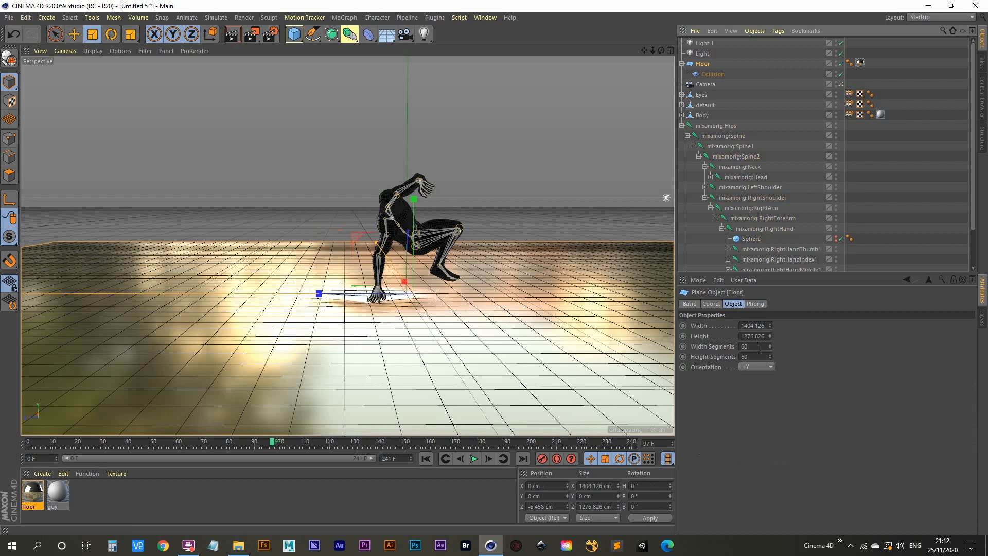
double_click(746, 346)
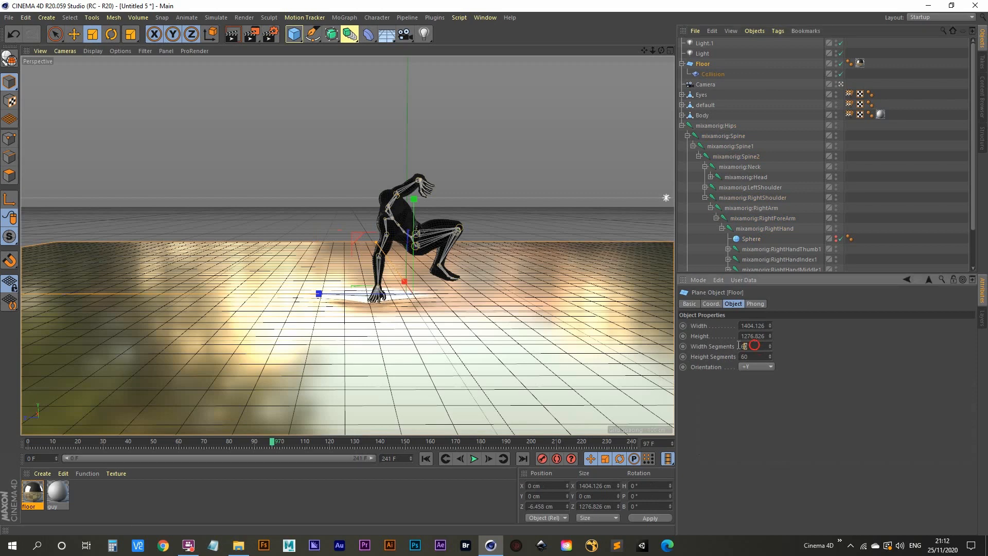
type("100")
key("Tab")
type("100")
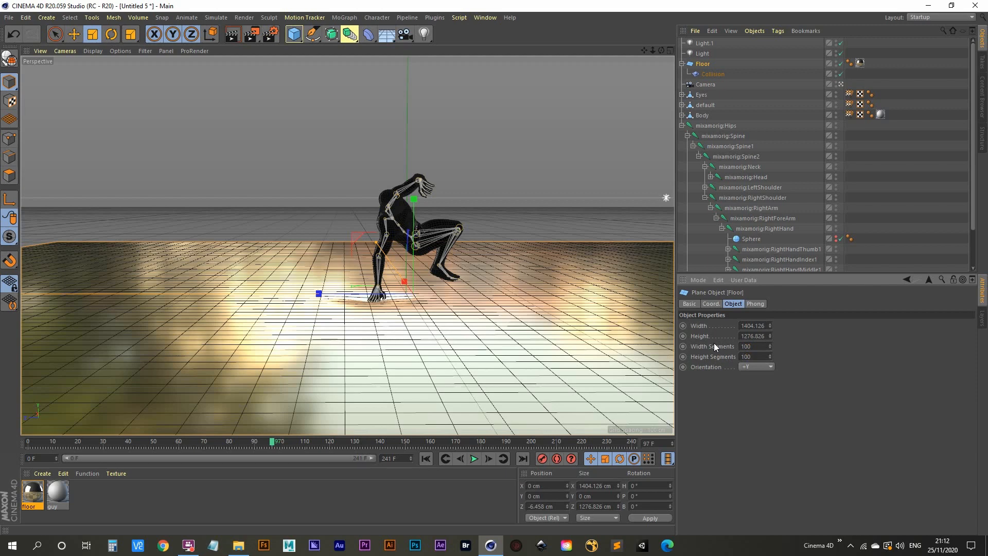
key("Return")
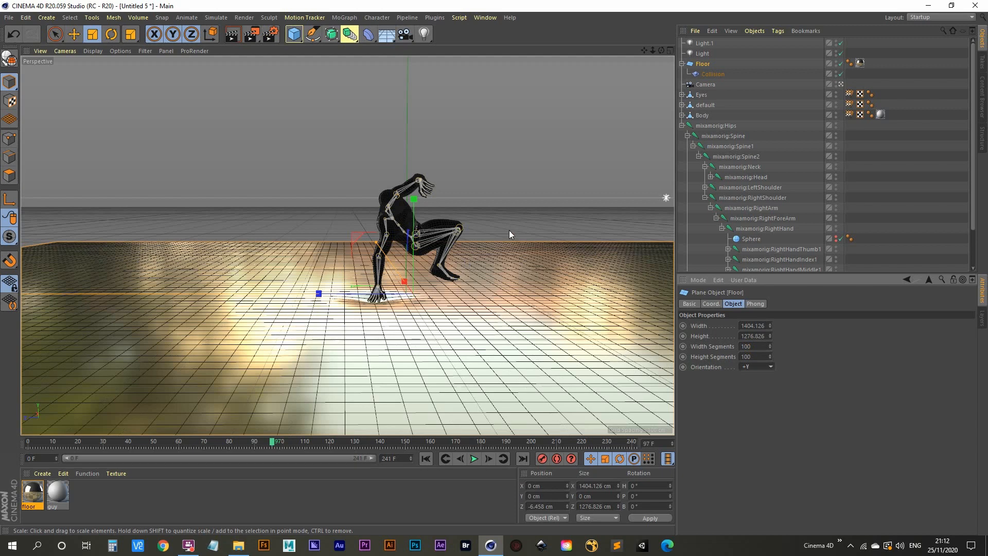
- Turn on the interactive render region, then play the animation from the first frame and stop at frame 104
key("alt+r")
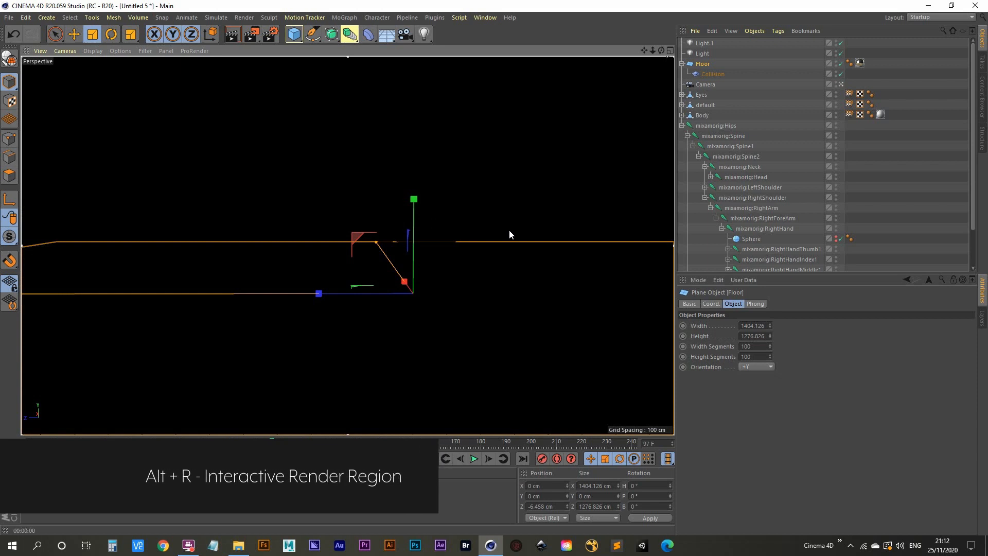
left_click(885, 207)
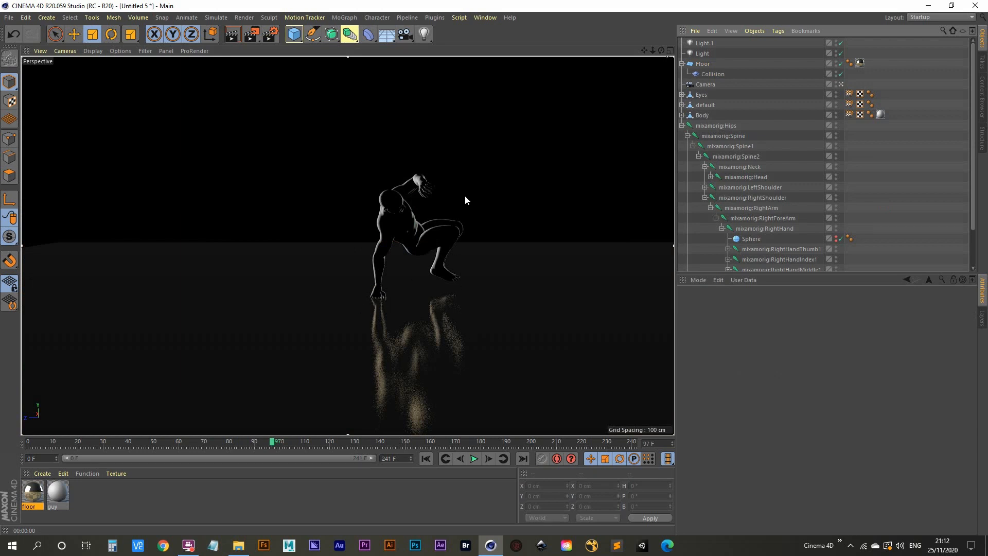
left_click(426, 458)
left_click(472, 459)
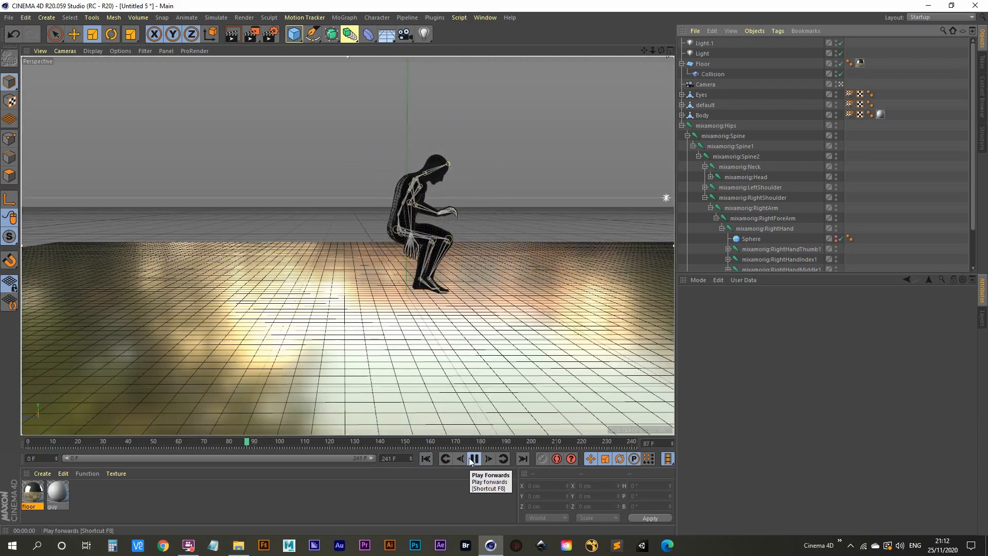
left_click(473, 459)
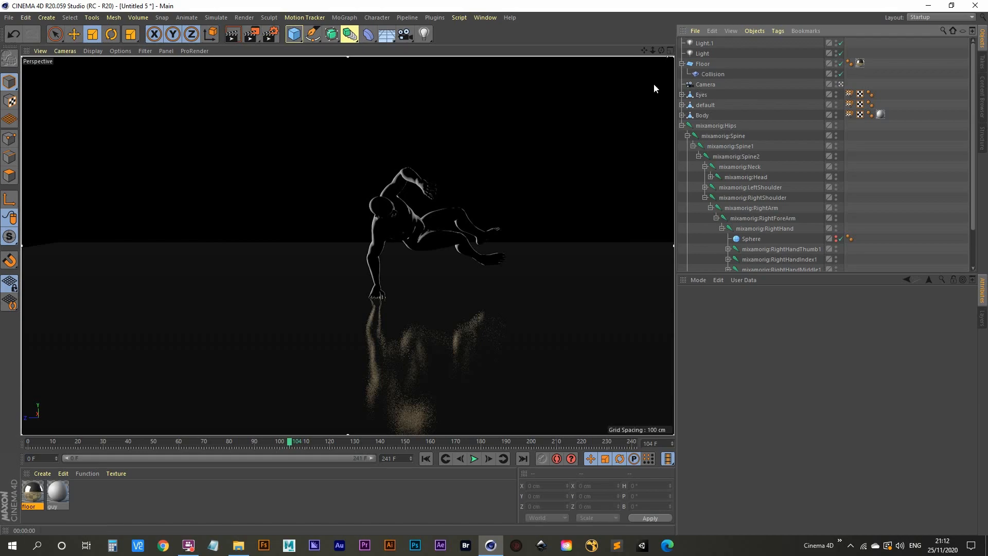
- Reframe the camera around the figure's hand contact at frame 104 and render the view
middle_click_drag(418, 279, 465, 276, "alt")
mouse_move(465, 276)
left_mouse_down("alt")
mouse_move(476, 236)
mouse_move(461, 234)
mouse_move(476, 232)
left_mouse_up("alt")
key("ctrl+r")
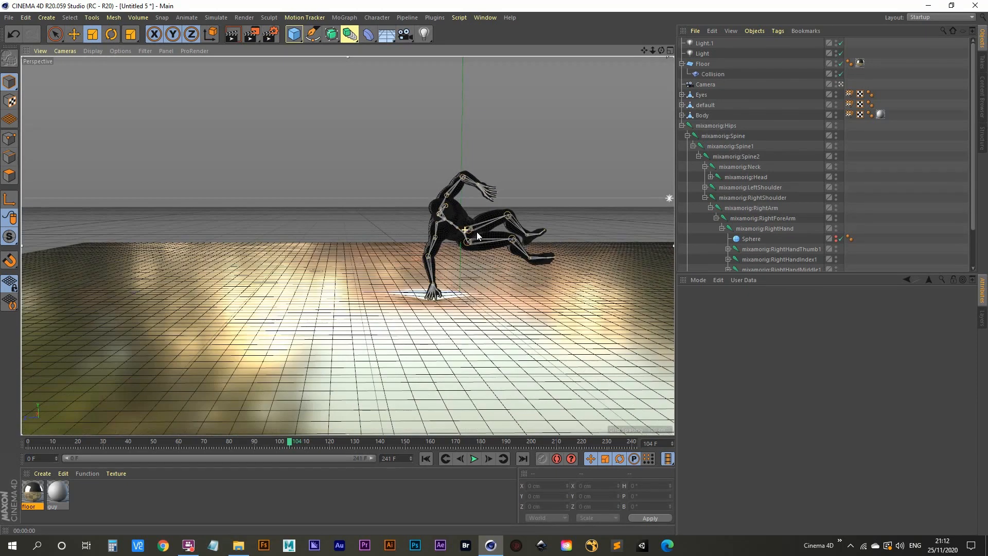
key("ctrl+r")
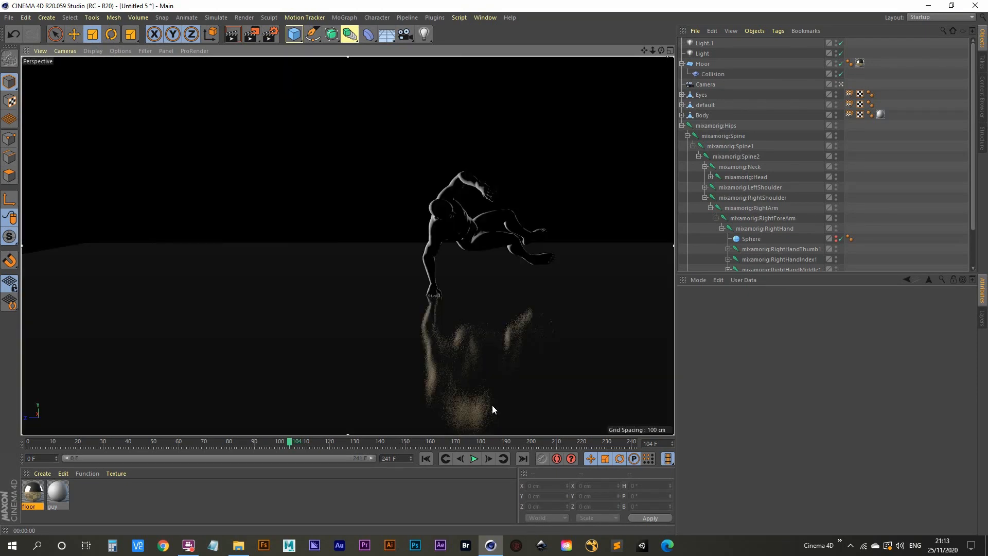
- Play the animation from the first frame, pausing at frames 130, 16 and 28 to check the figure's framing in the render preview
left_click(425, 459)
left_click(470, 460)
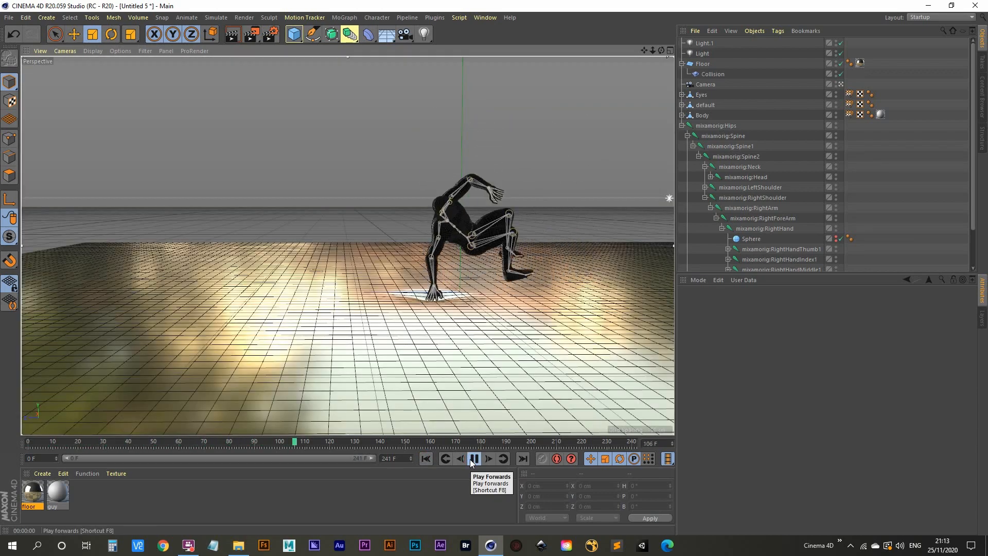
left_click(470, 459)
left_click_drag(361, 221, 453, 218, "alt")
left_click(427, 459)
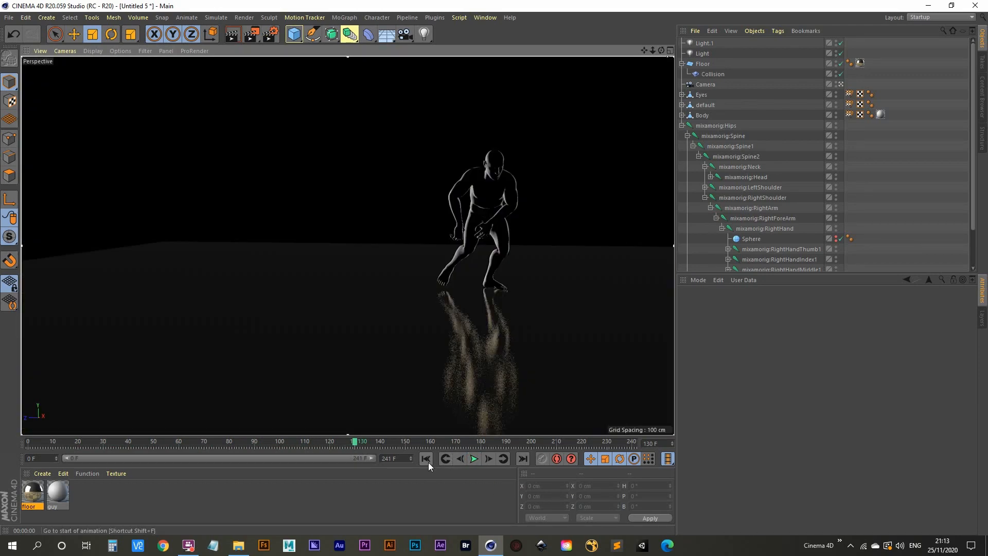
left_click(475, 460)
left_click(472, 459)
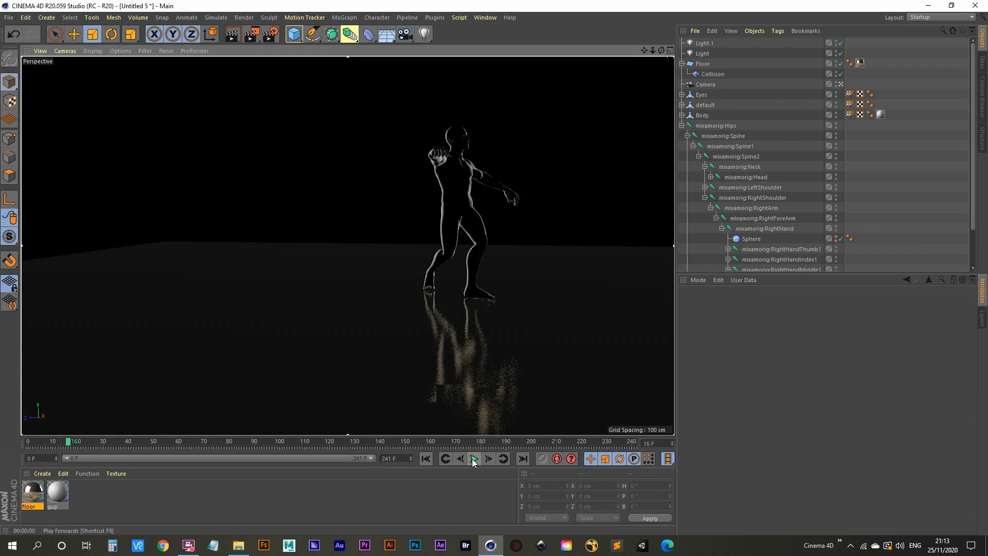
left_click(472, 459)
left_click(472, 459)
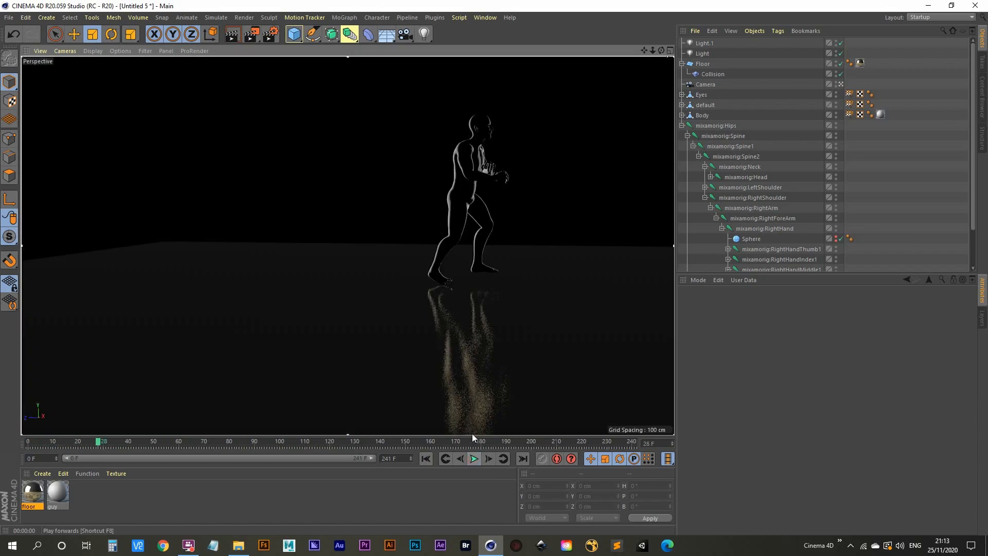
- Shift the camera at frame 28 and set its heading rotation to -90° to face the floor squarely
middle_click_drag(510, 205, 474, 250, "alt")
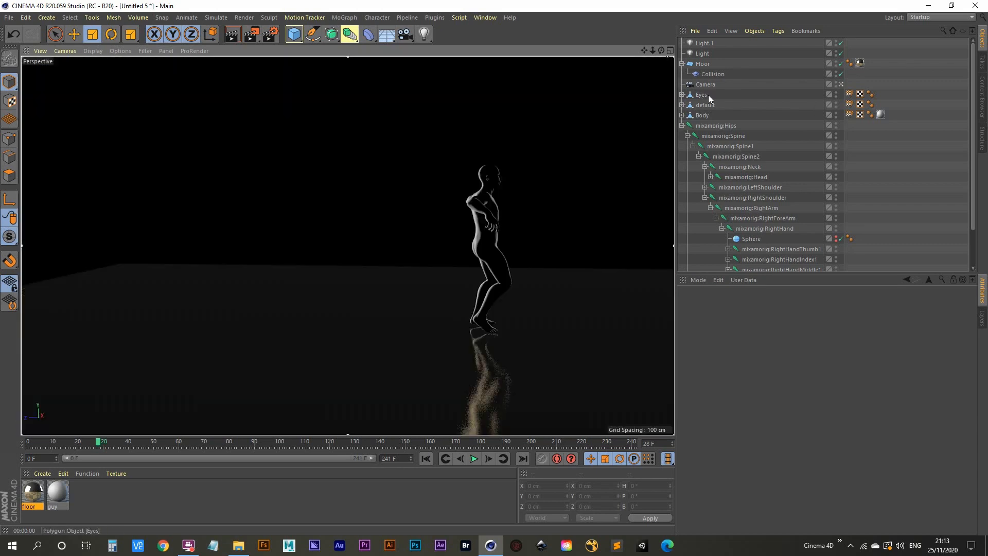
left_click(705, 84)
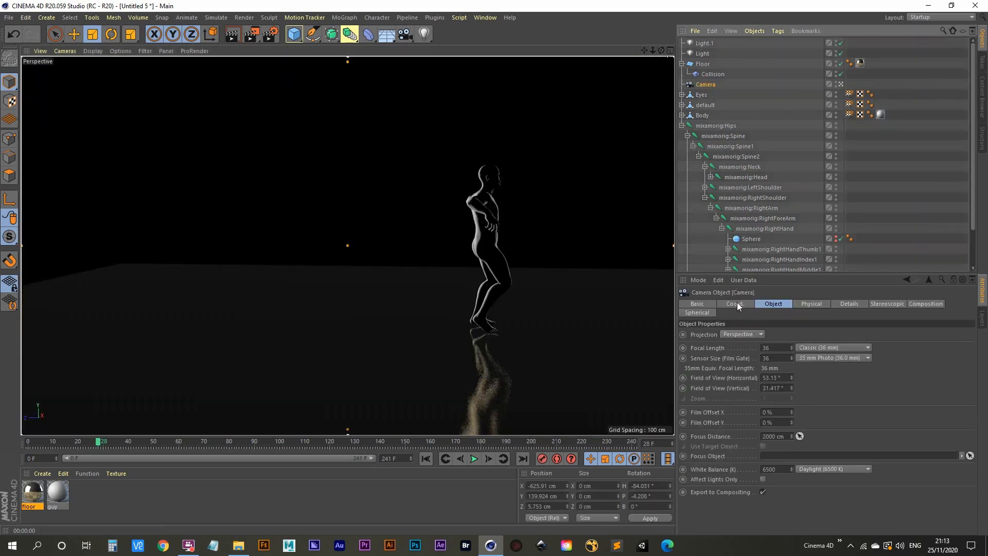
left_click(737, 304)
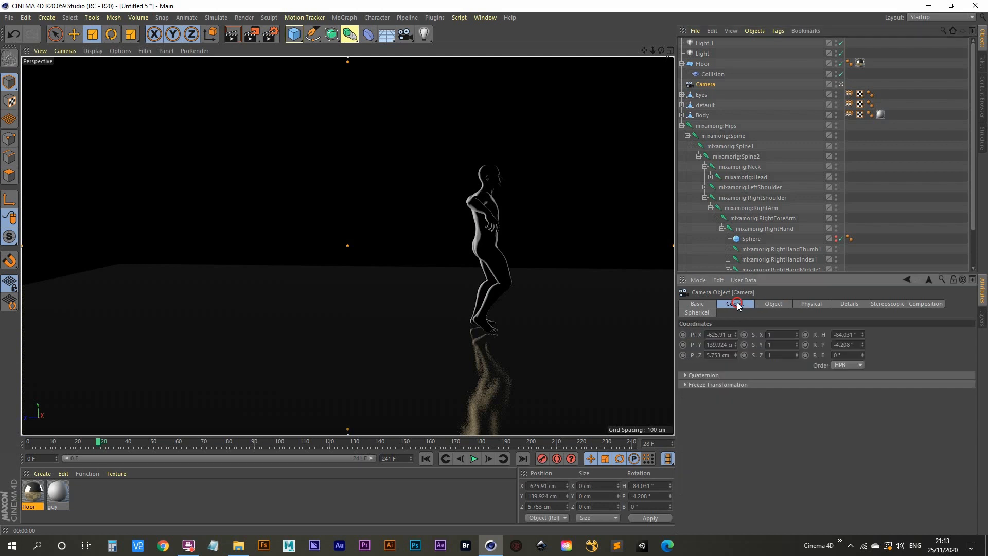
left_click(855, 345)
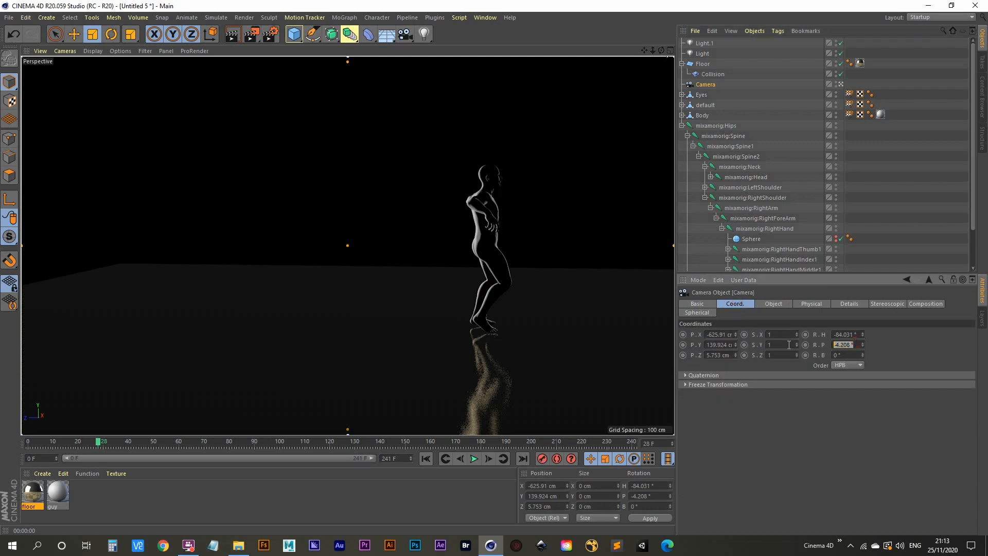
left_click(855, 334)
type("-90")
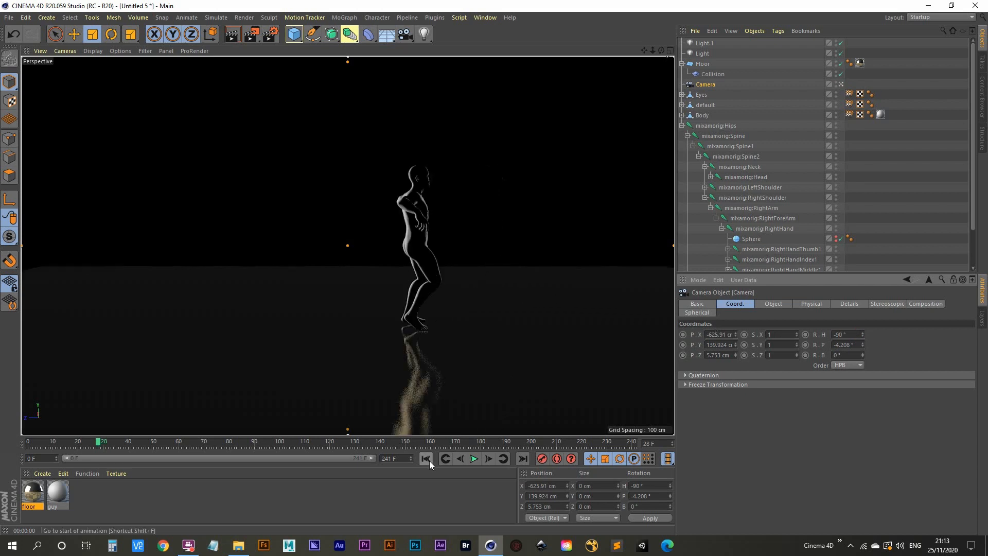
left_click(854, 334)
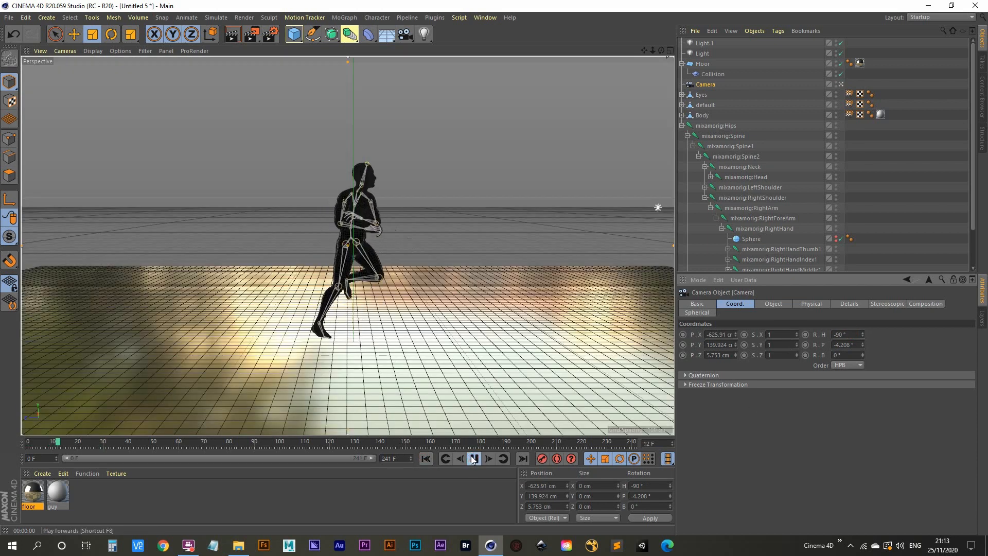
- Play up to the hand's floor contact and move the camera to about X -627.5, Y 118.3, Z 97.4 cm
left_click(474, 458)
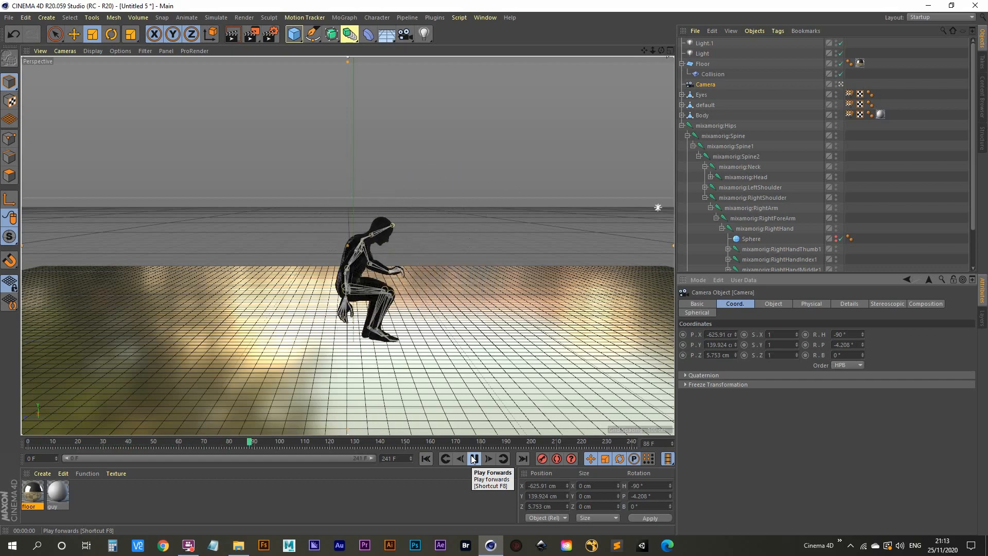
left_click(474, 458)
middle_click_drag(375, 330, 464, 272, "alt")
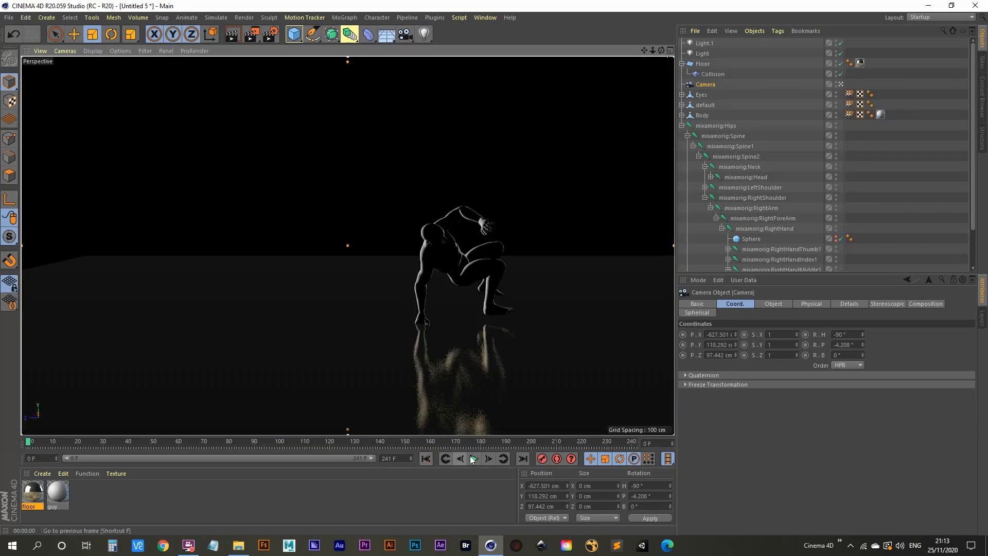
- Play the animation from the first frame and stop at frame 232 to check the camera framing
left_click(474, 459)
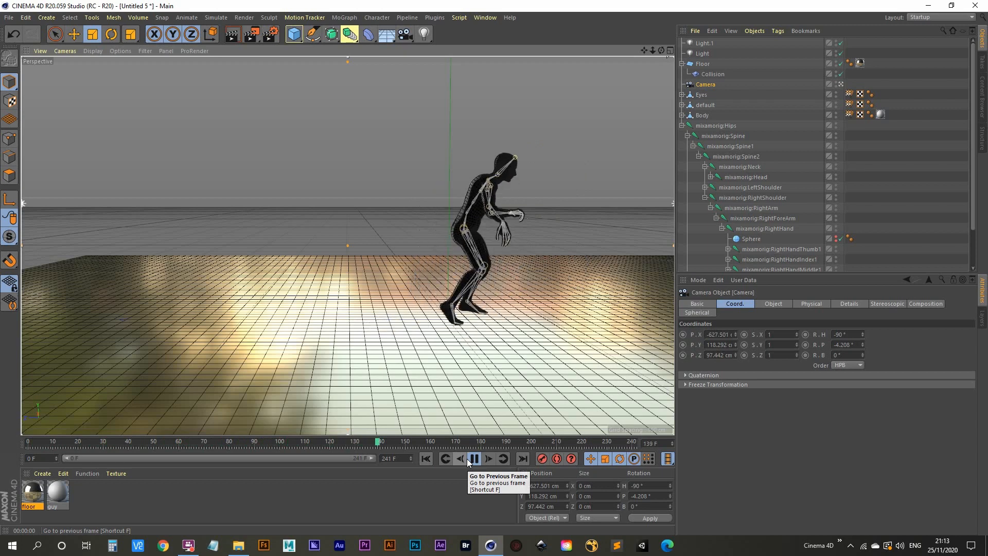
left_click(467, 458)
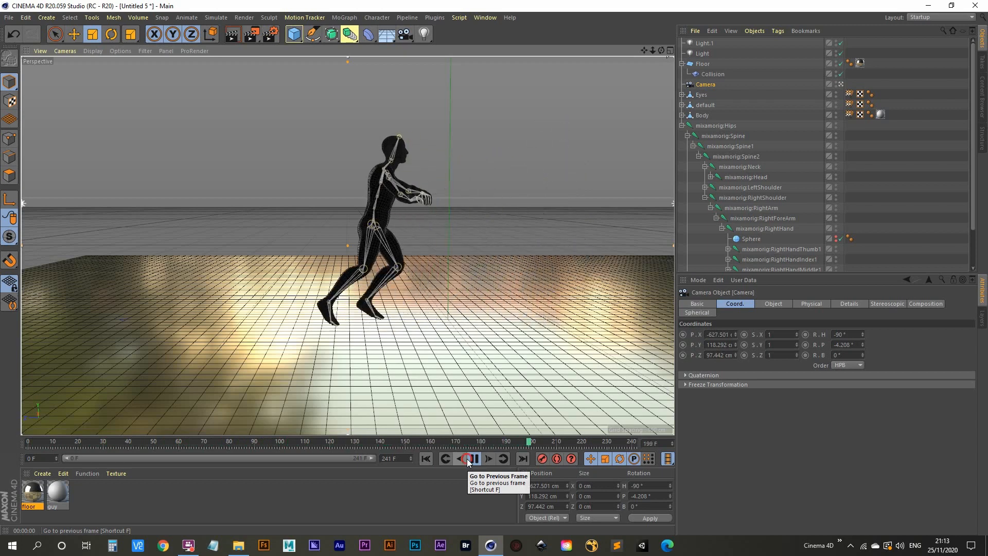
left_click(474, 459)
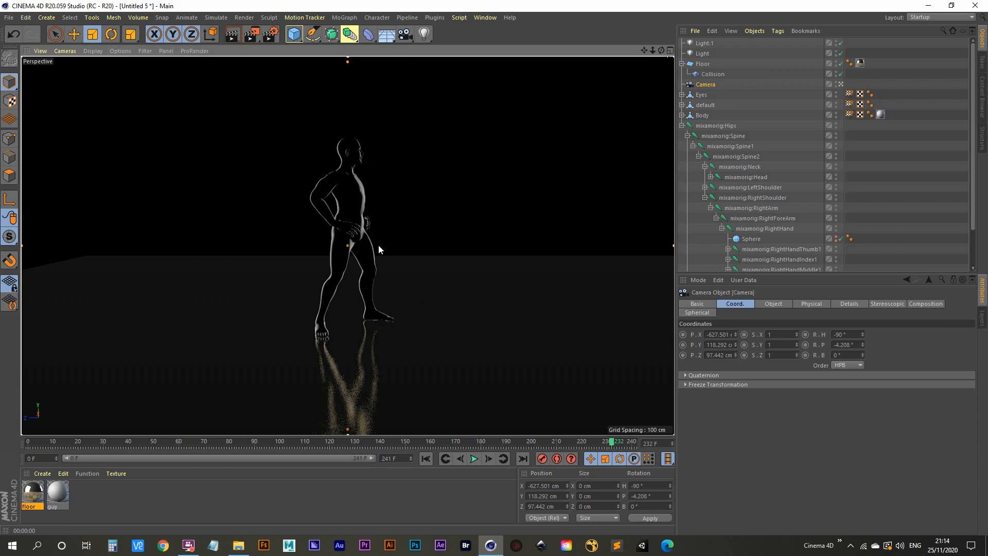
- Set the render anti-aliasing to Best with a maximum level of 2x2
left_click(270, 35)
left_click_drag(339, 25, 535, 45)
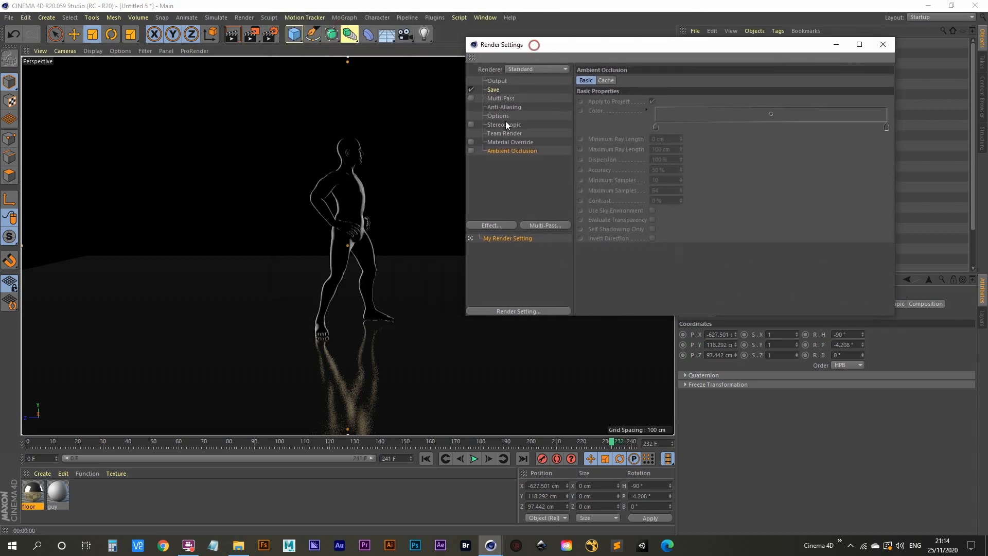
left_click(511, 109)
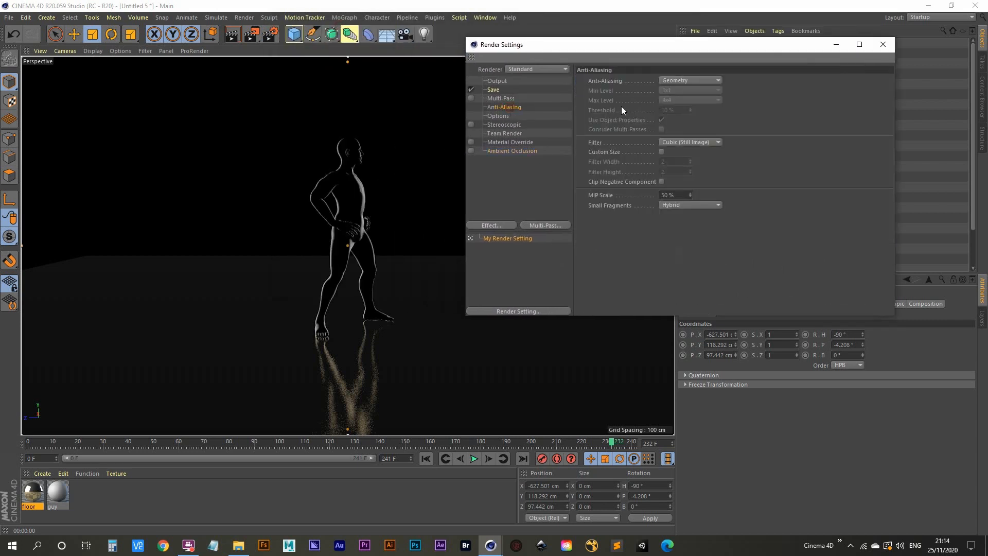
left_click(693, 81)
left_click(686, 112)
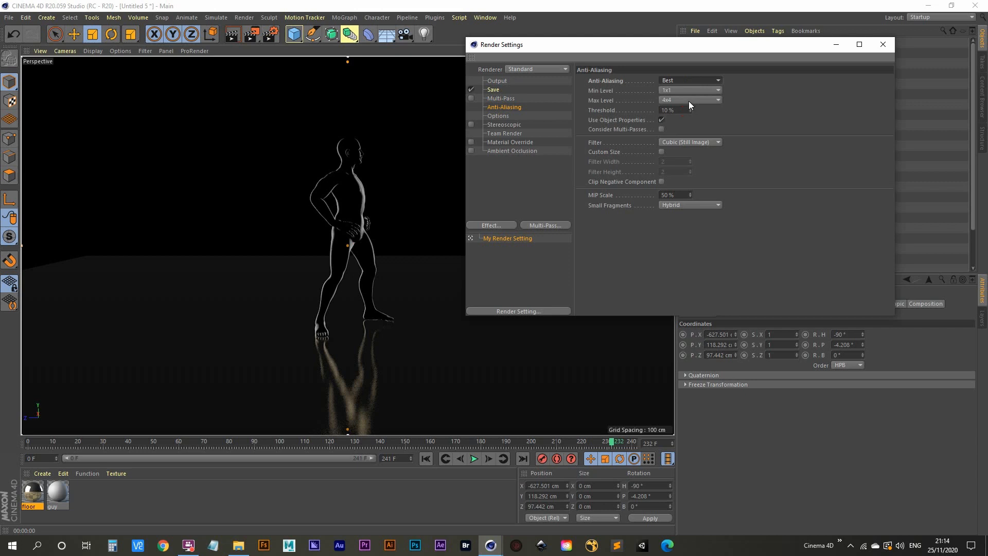
left_click(690, 102)
left_click(685, 121)
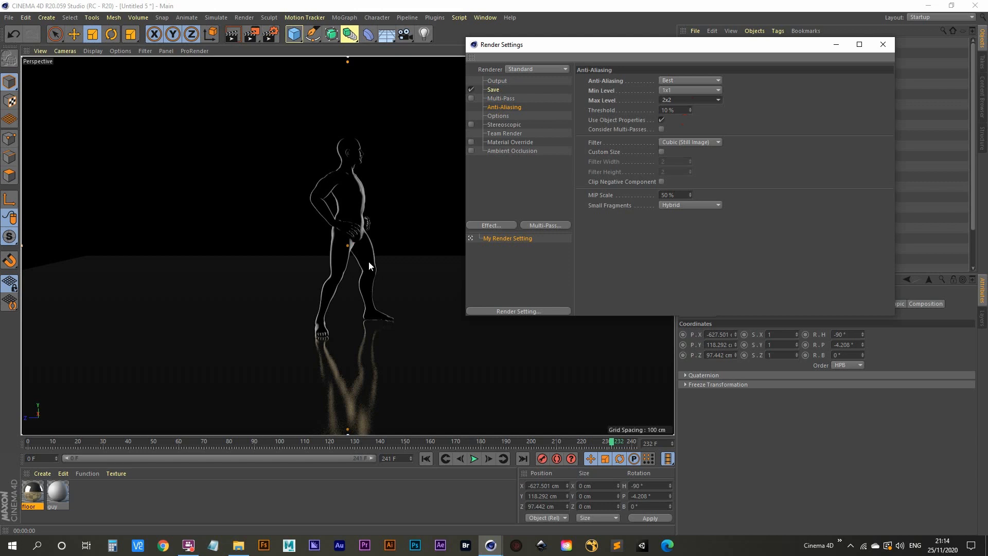
left_click(884, 45)
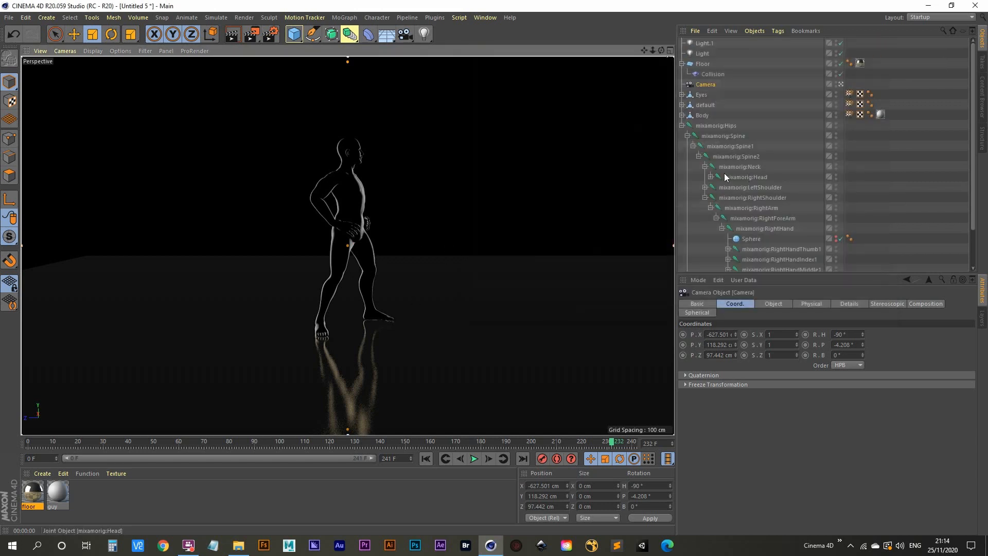
- Tint the rim light named Light pale cyan with hue 182° and saturation 28%
left_click(702, 54)
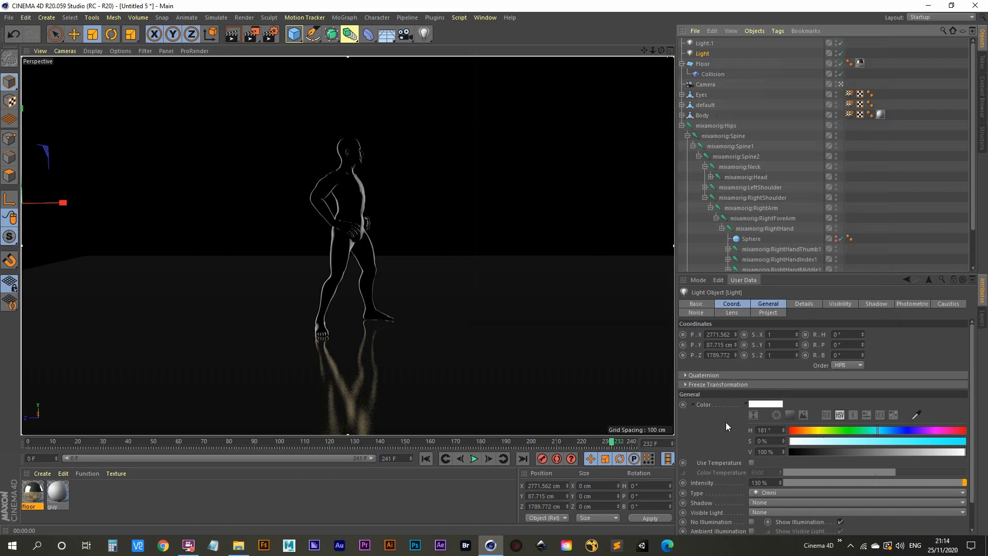
left_click(879, 430)
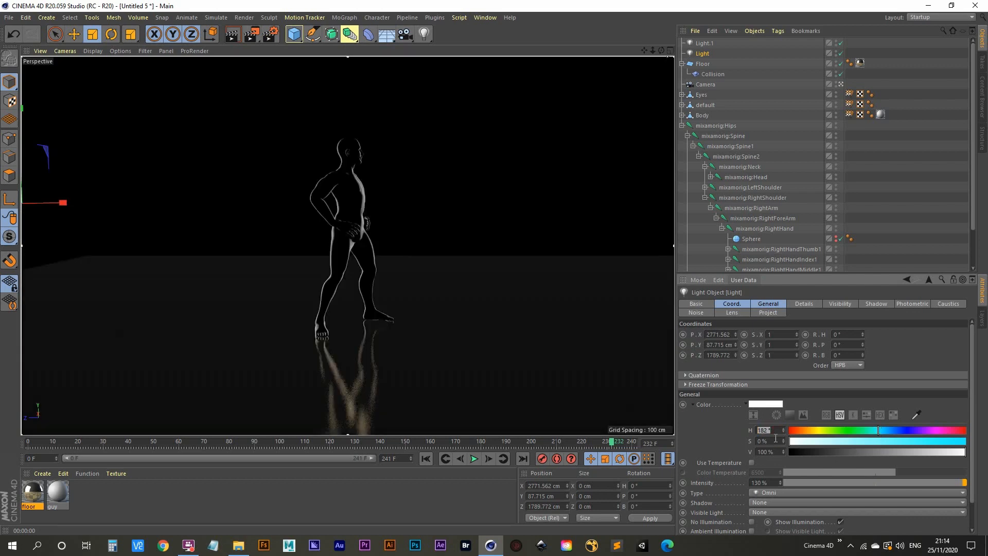
left_click(839, 440)
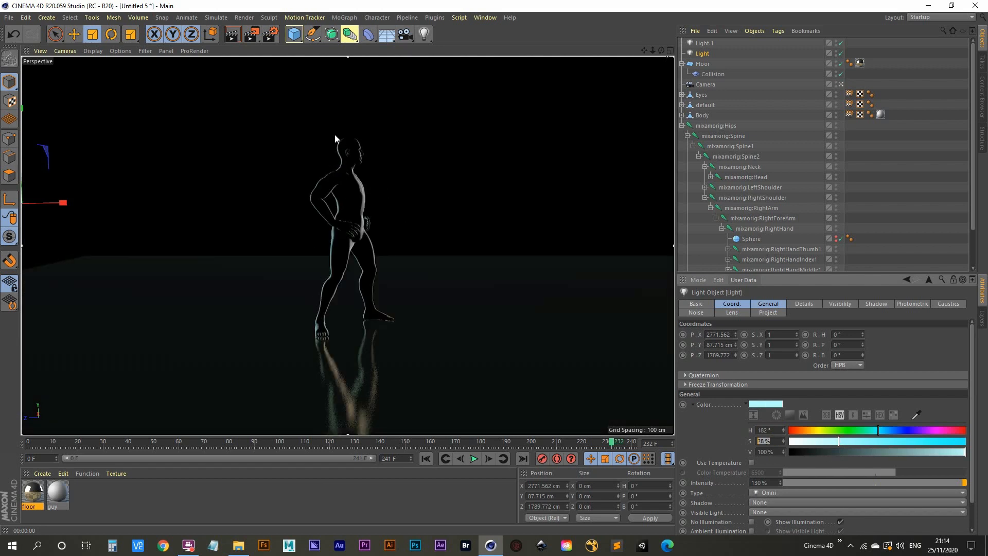
- Tint the rim light named Light.1 pale yellow with hue 54° and saturation 21%
left_click(705, 43)
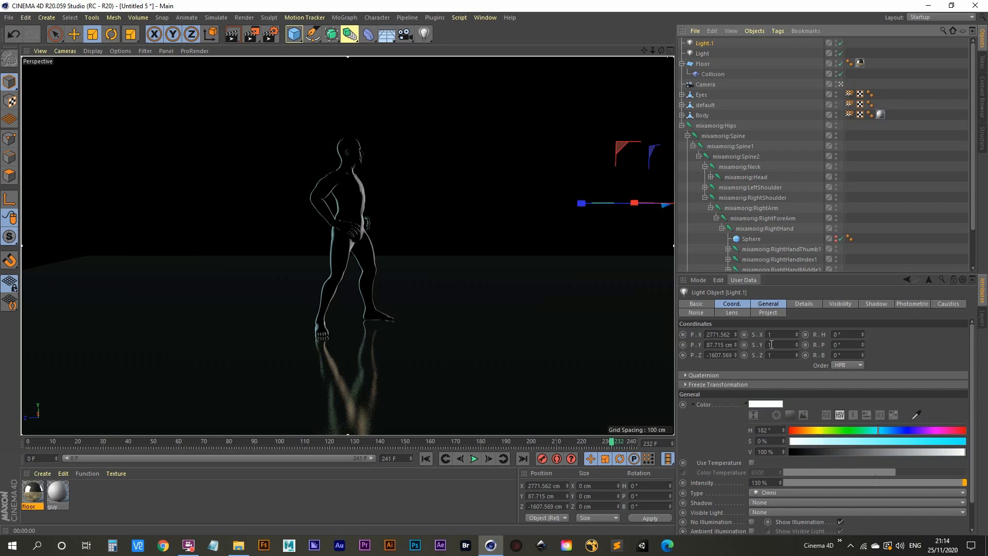
left_click(774, 304)
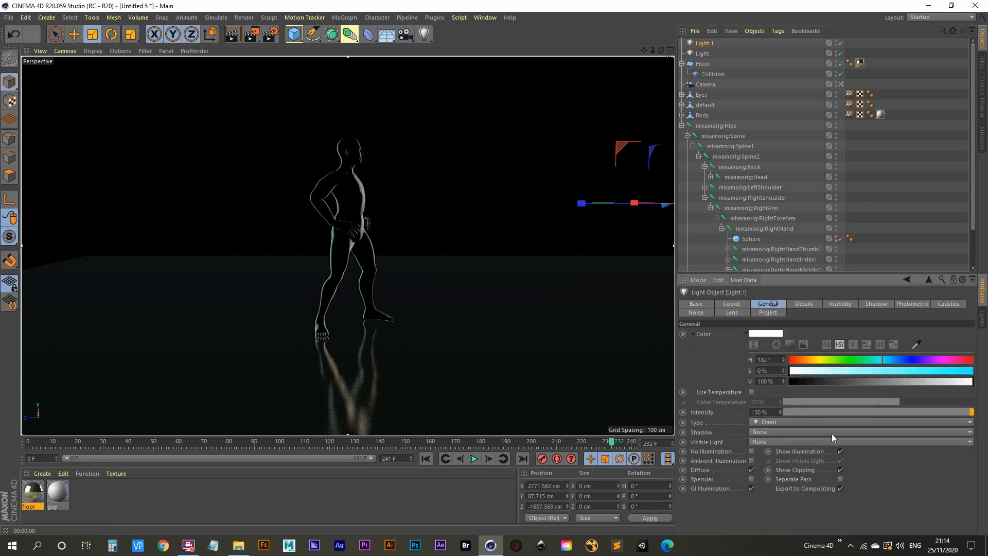
left_click(818, 363)
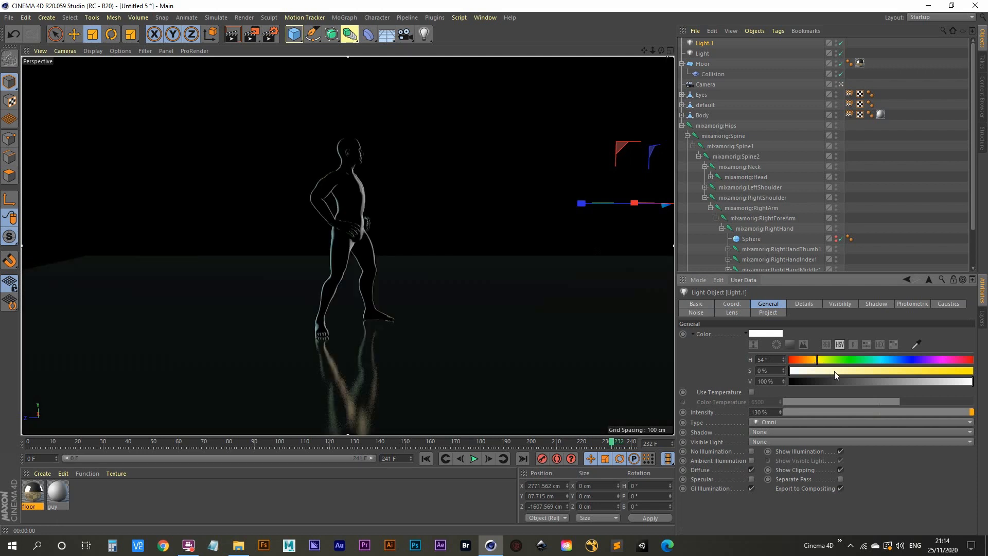
left_click(770, 357)
left_click(855, 371)
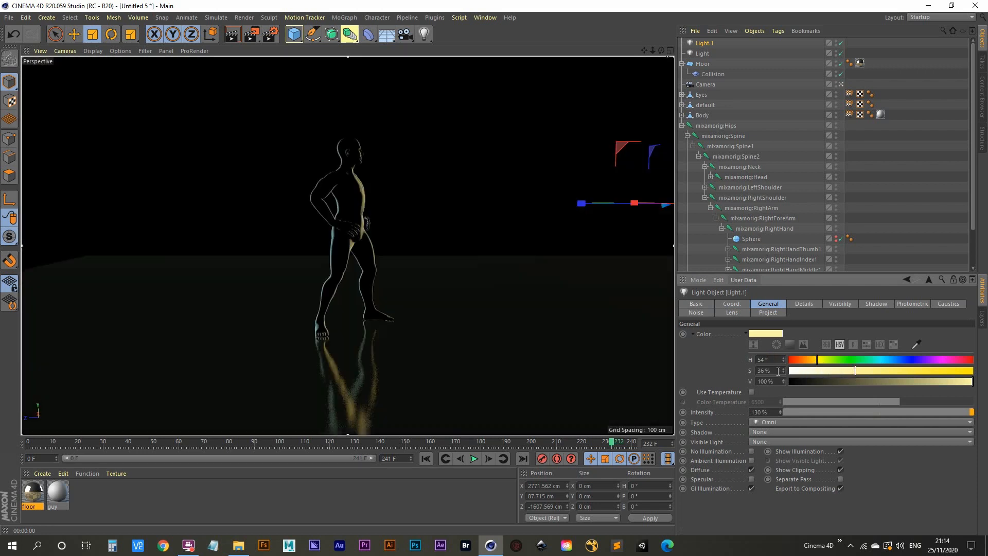
left_click(827, 370)
- Play the animation from the first frame and stop at frame 17 to check the tinted lighting on the unselected figure
left_click(425, 459)
left_click(474, 458)
left_click(474, 458)
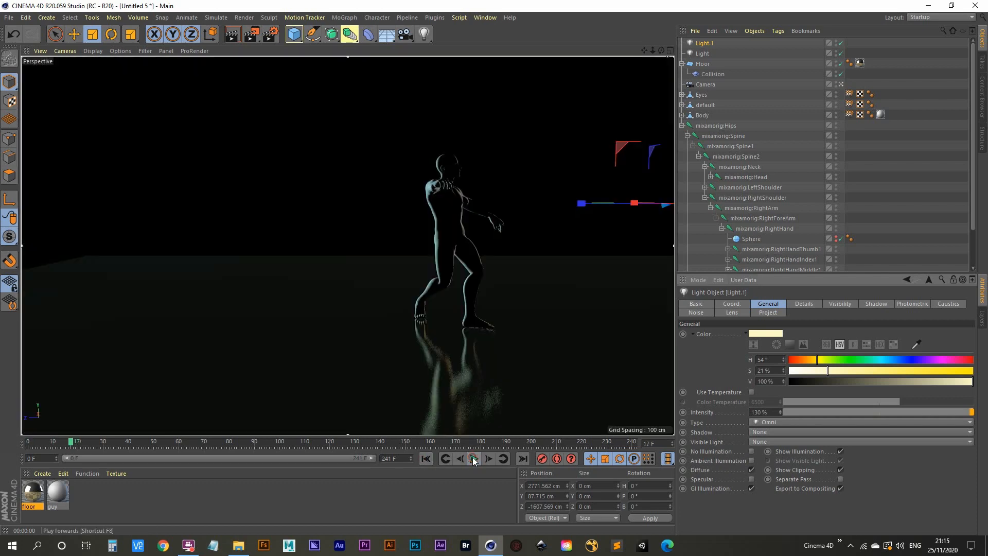
left_click(886, 171)
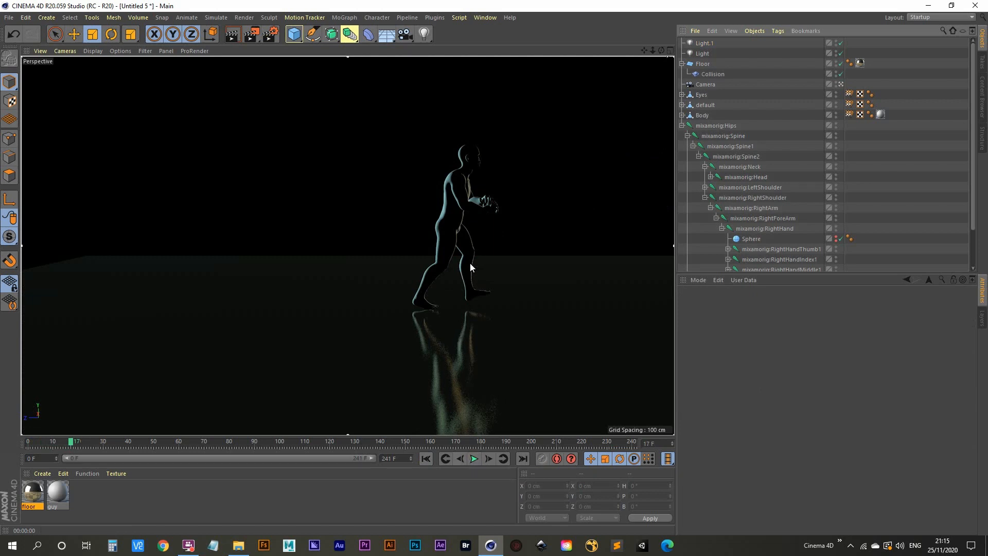
- Raise the maximum anti-aliasing level in the render settings to 4x4
left_click(276, 38)
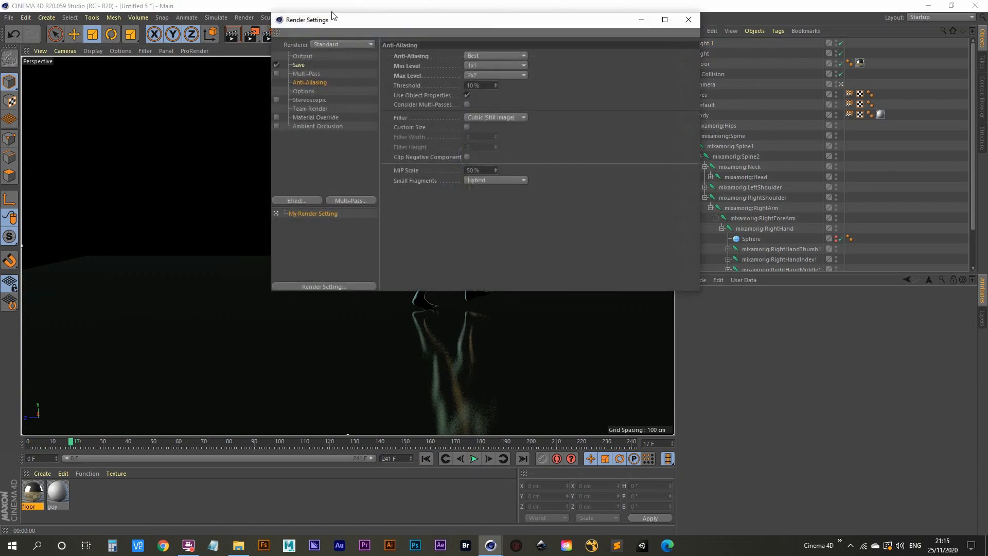
left_click_drag(348, 22, 656, 69)
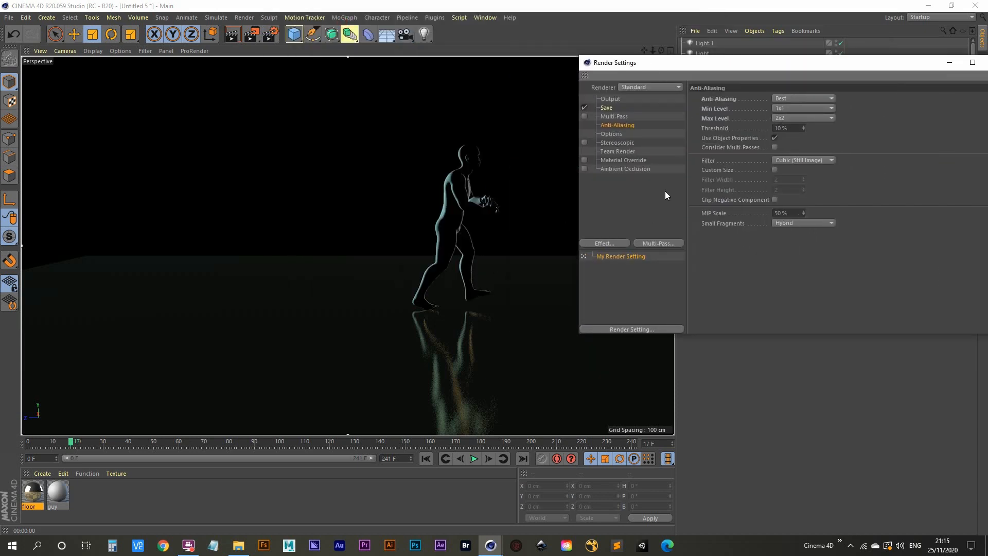
left_click(792, 119)
left_click(795, 150)
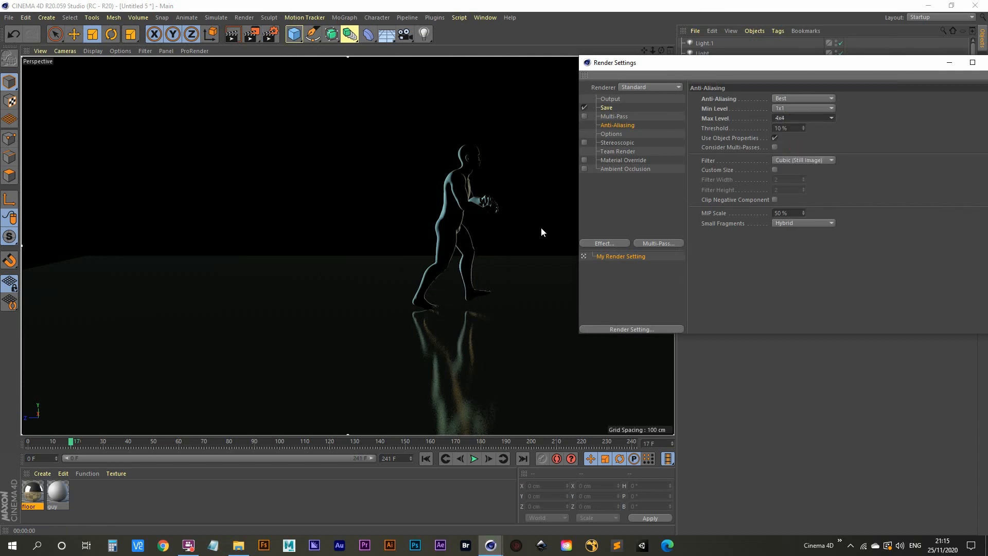
left_click_drag(921, 63, 855, 83)
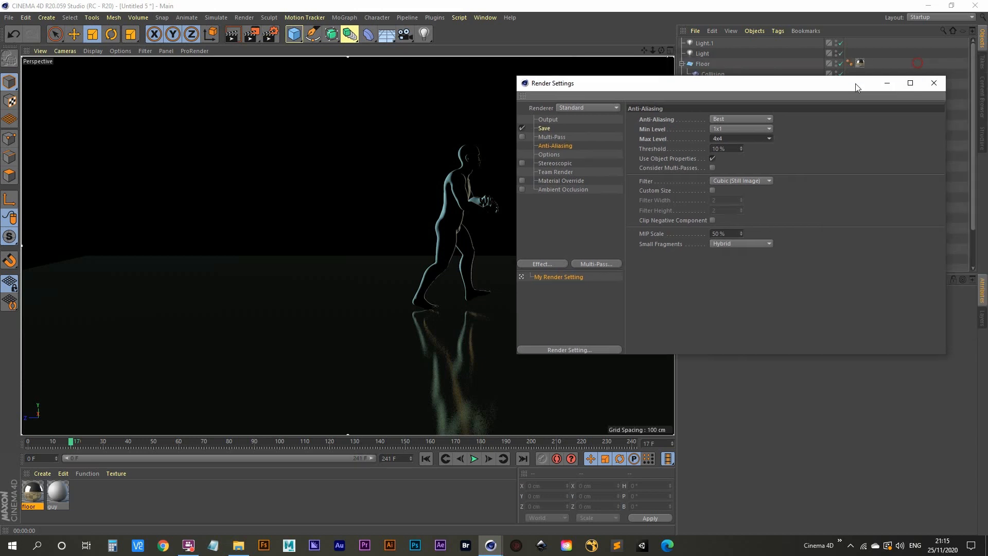
left_click(933, 83)
- Add a Subdivision Surface as the parent of the Body mesh to smooth the figure
left_click(704, 114)
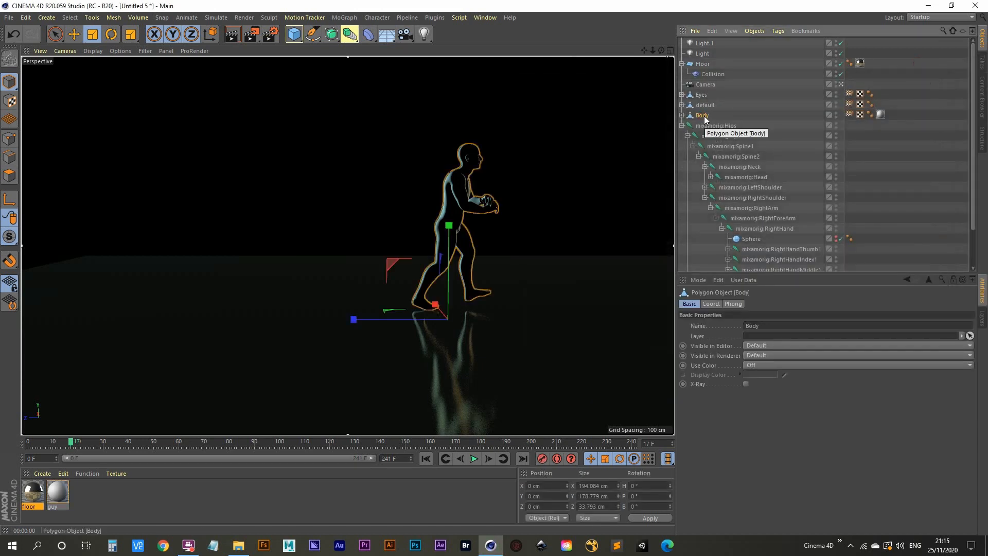
left_click(331, 34)
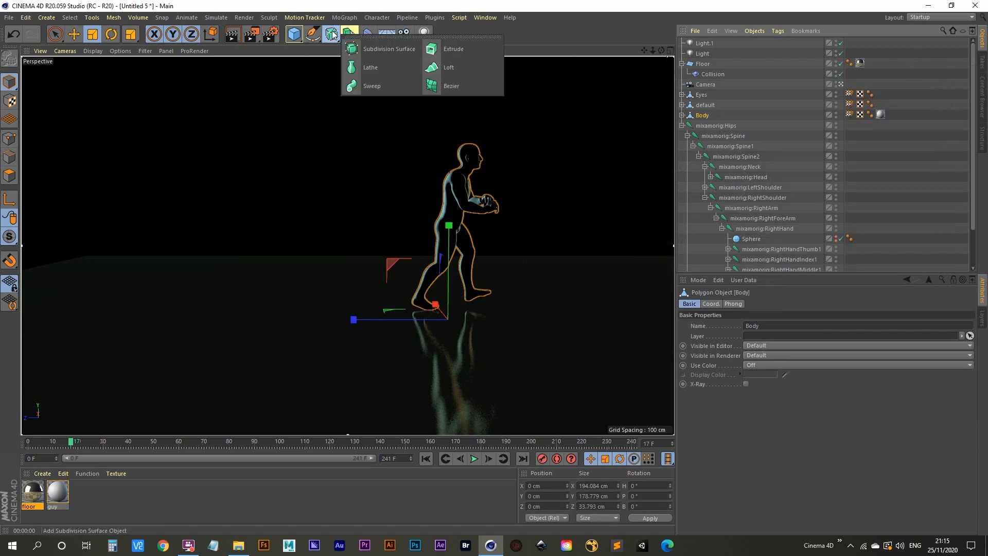
left_click(382, 50, "alt")
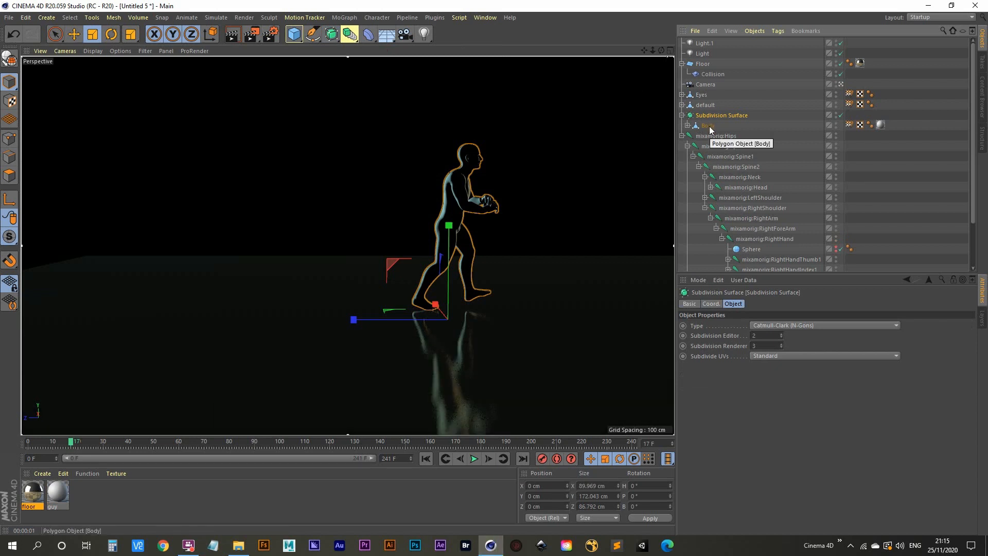
left_click(886, 205)
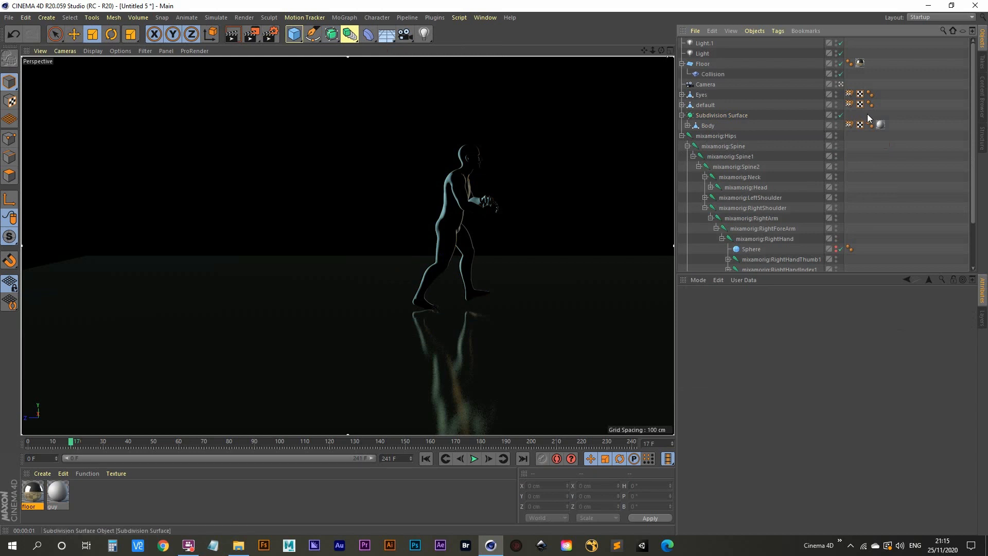
- Compare the figure with the Subdivision Surface disabled and enabled, and review its subdivision settings
left_click(840, 116)
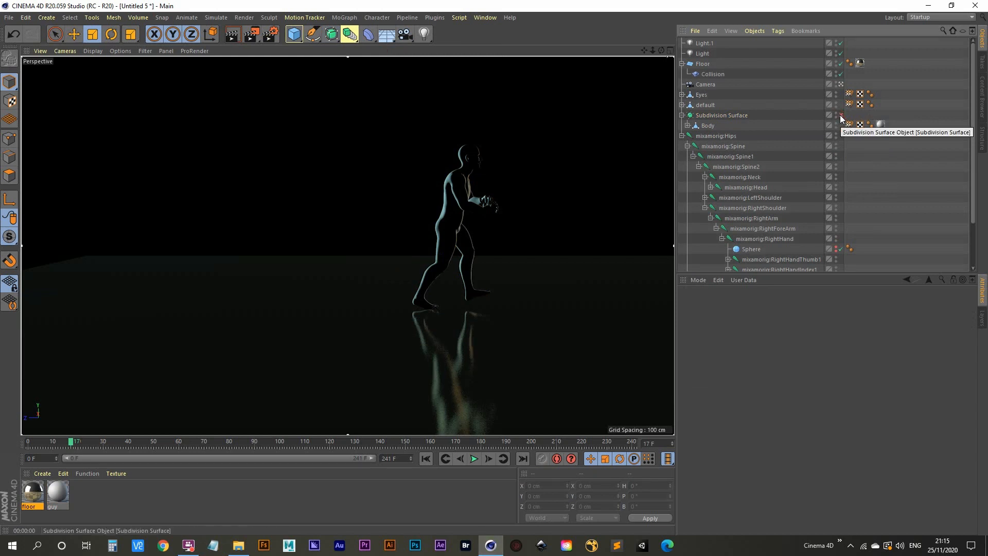
left_click(840, 116)
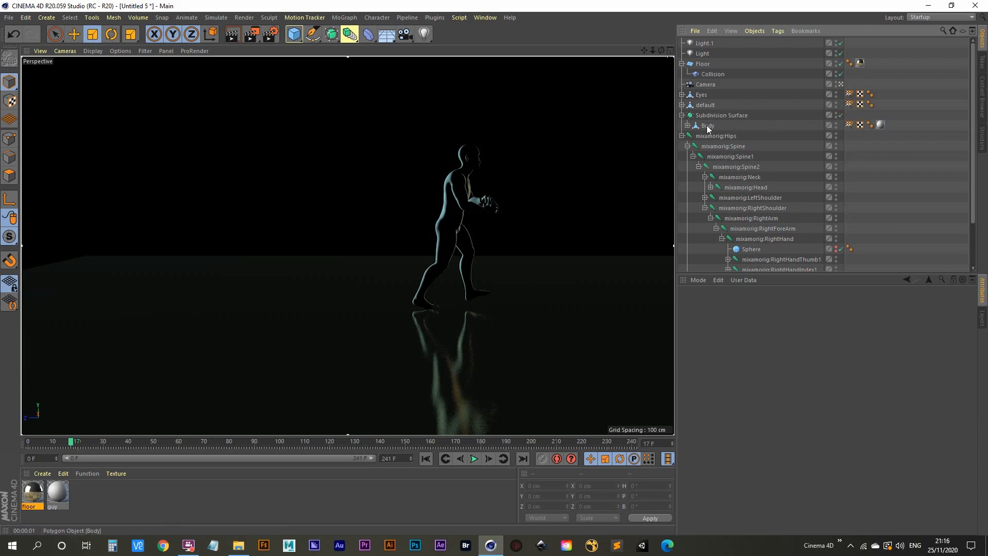
left_click(734, 116)
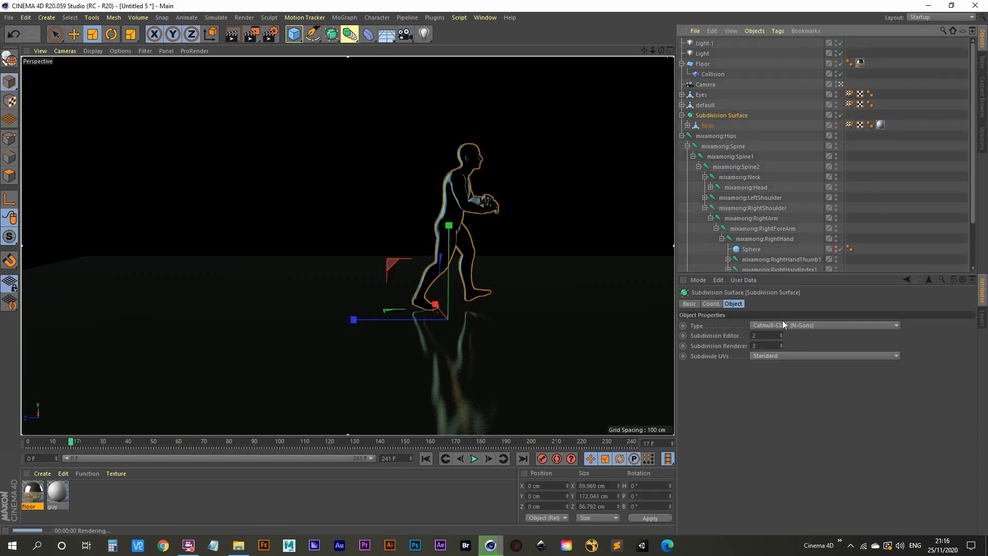
left_click(840, 230)
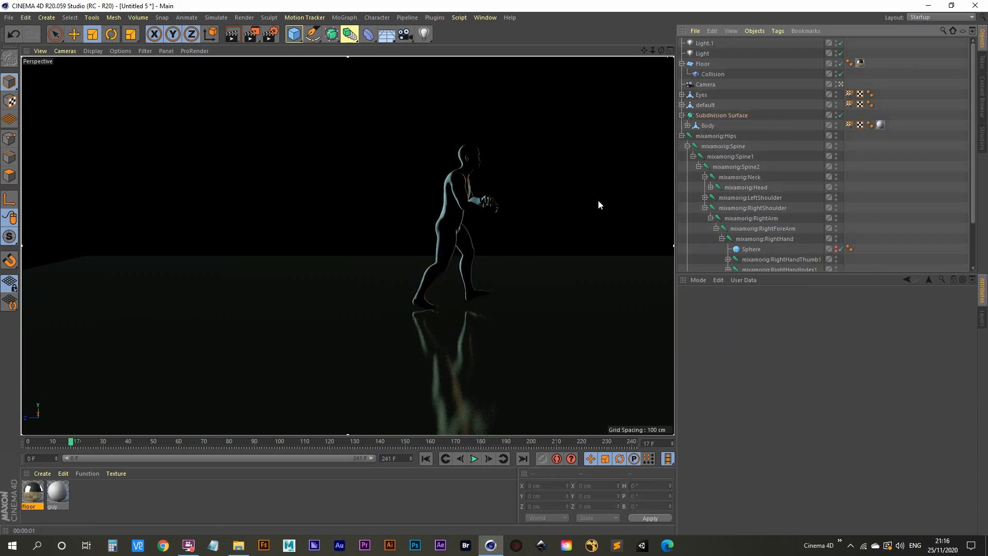
- Play the animation on to frame 71 and then frame 96 to inspect the figure's rim lighting and floor reflection
left_click(475, 458)
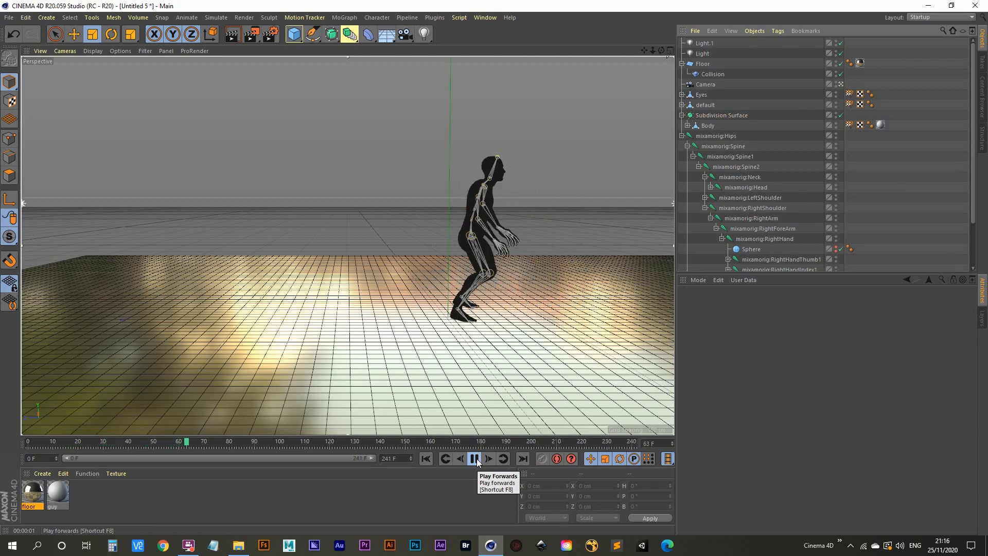
left_click(475, 458)
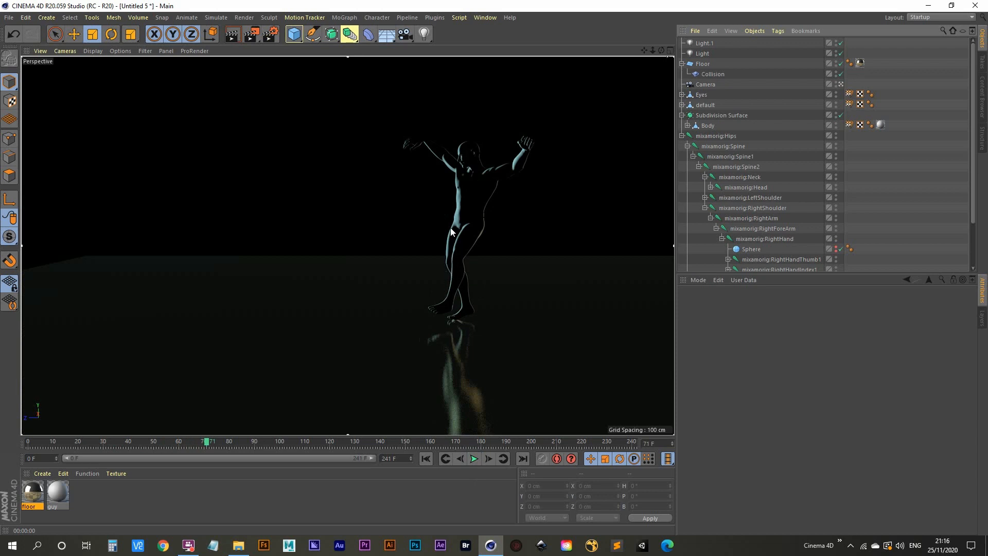
left_click(476, 460)
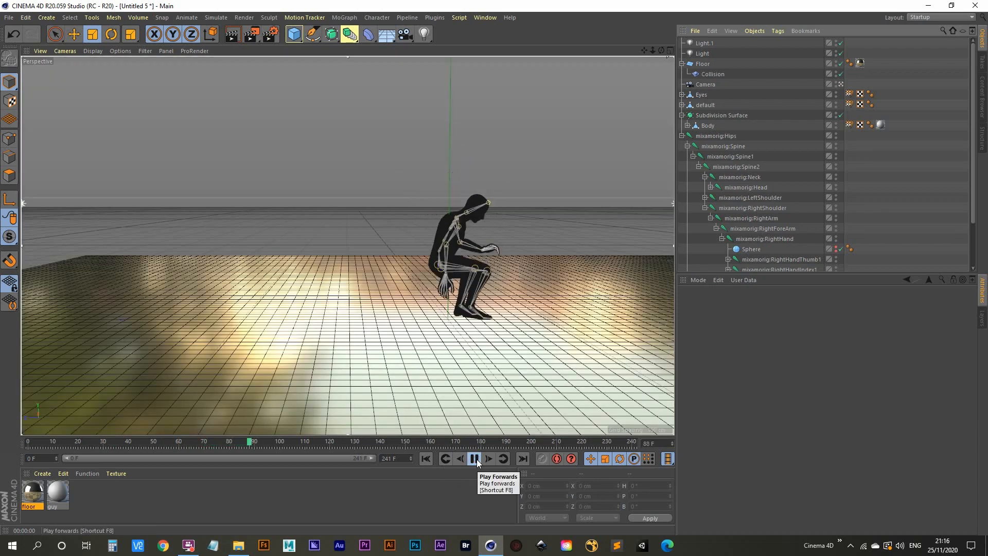
left_click(476, 459)
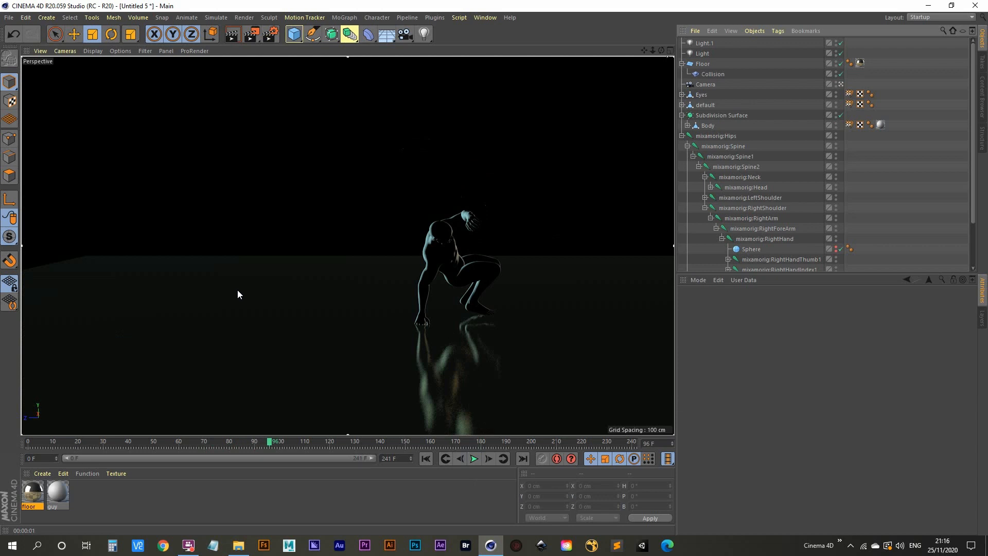
- Turn off the interactive render region and render frame 96 in the Picture Viewer, closing the viewer when done
key("alt+r")
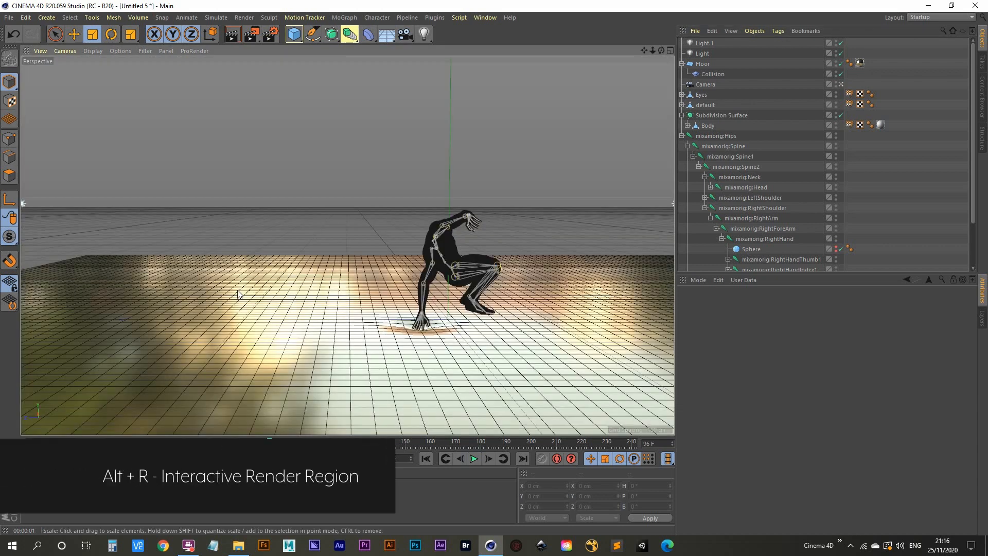
key("shift+r")
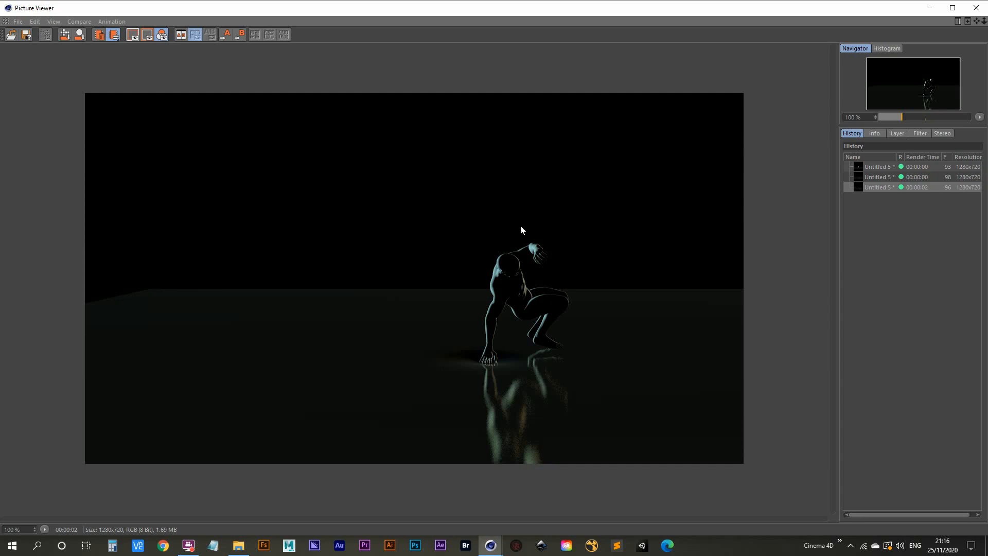
left_click(983, 9)
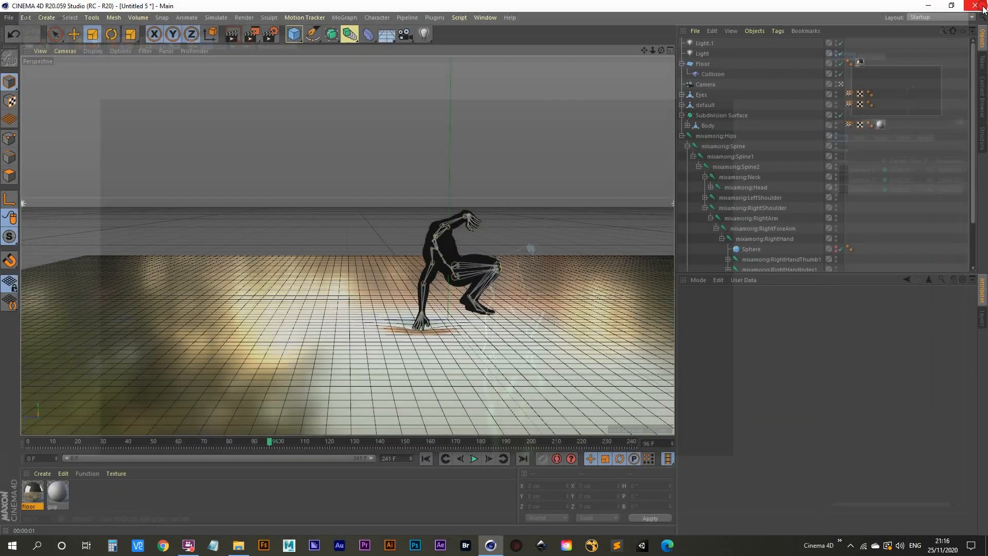
- Add a Background object to the scene and apply the floor material to it
right_click(384, 36)
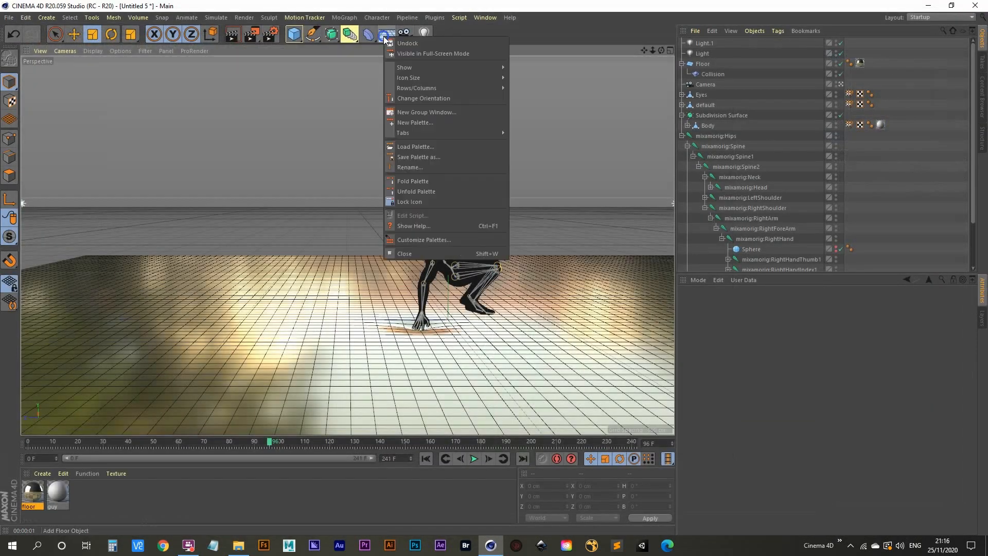
left_click(385, 26)
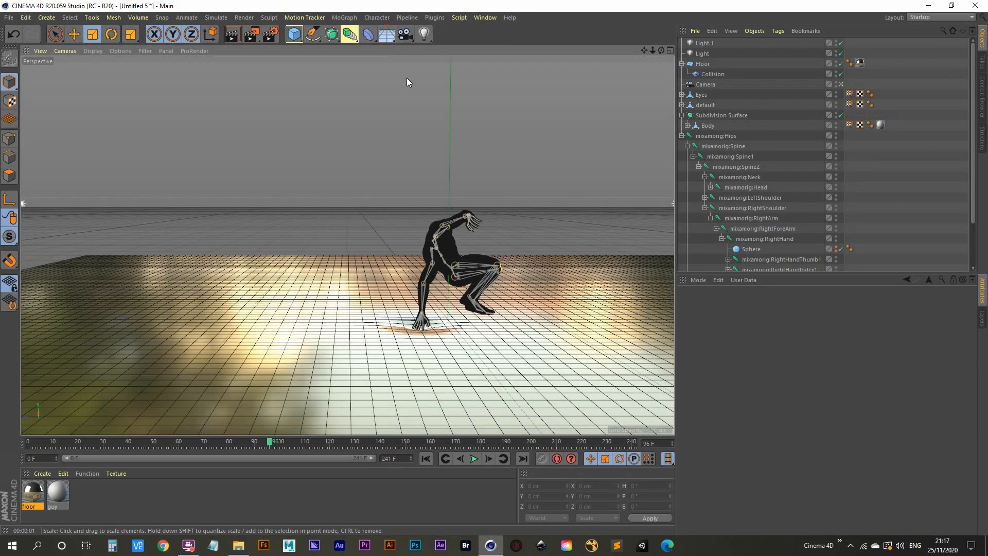
left_click(386, 34)
left_click(436, 122)
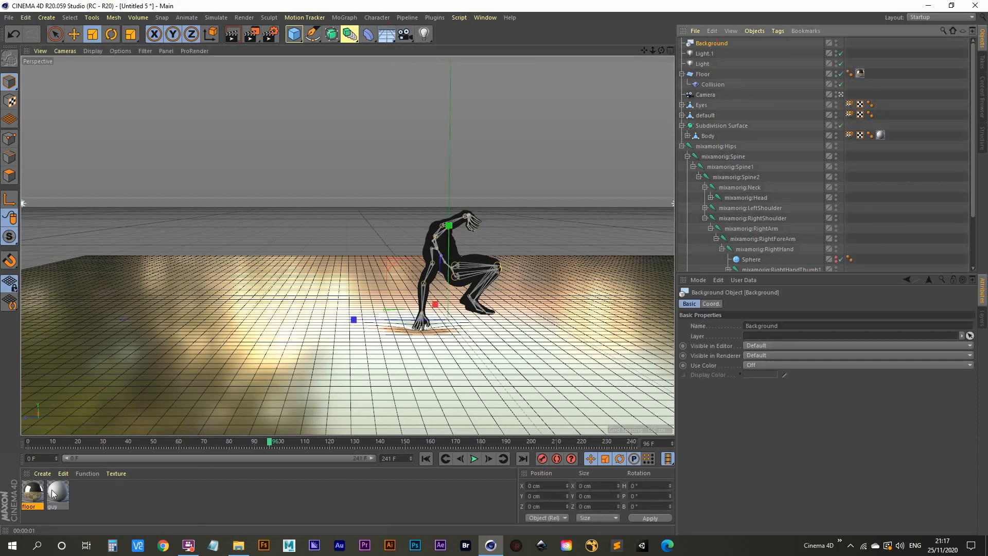
left_click_drag(31, 499, 717, 43)
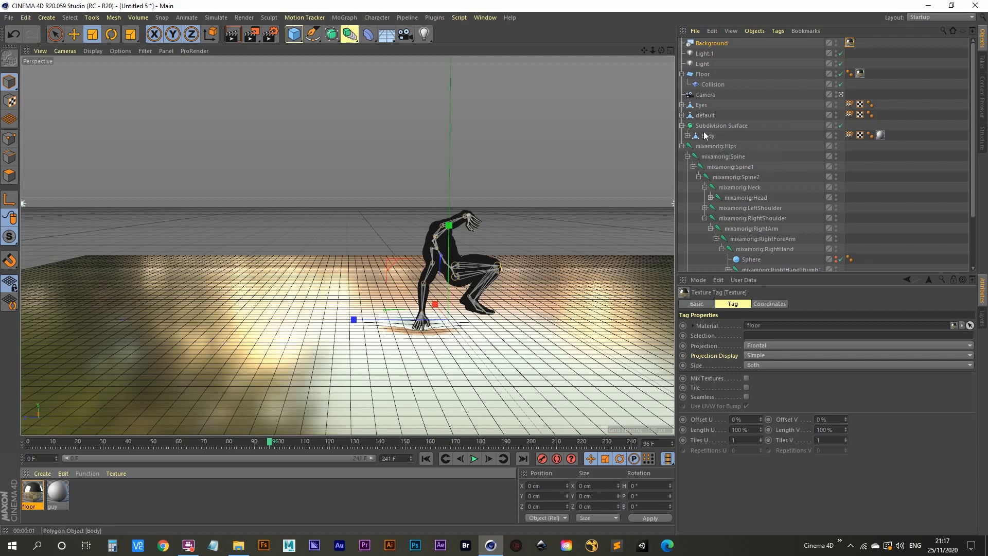
- Fold all object hierarchies in the scene and clear the selection
right_click(708, 94)
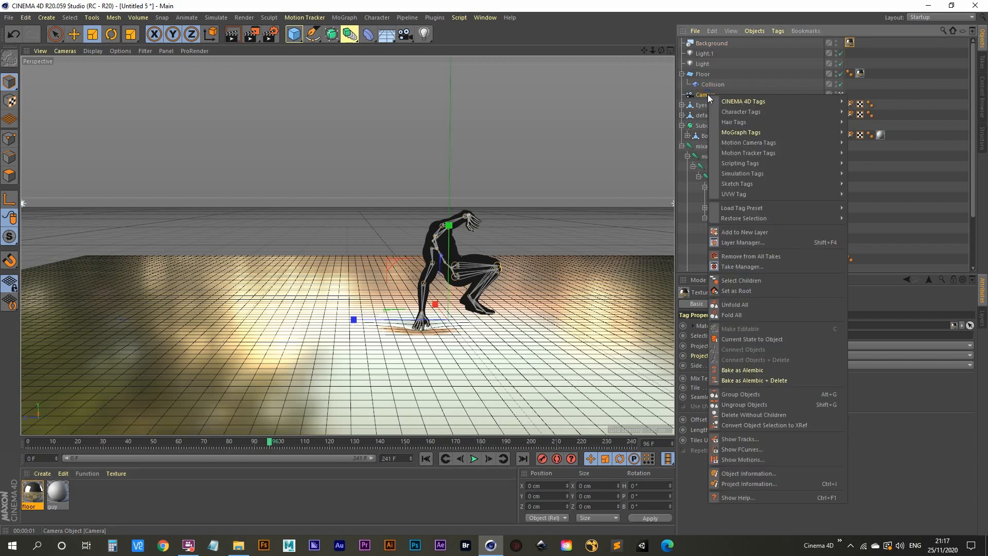
left_click(752, 312)
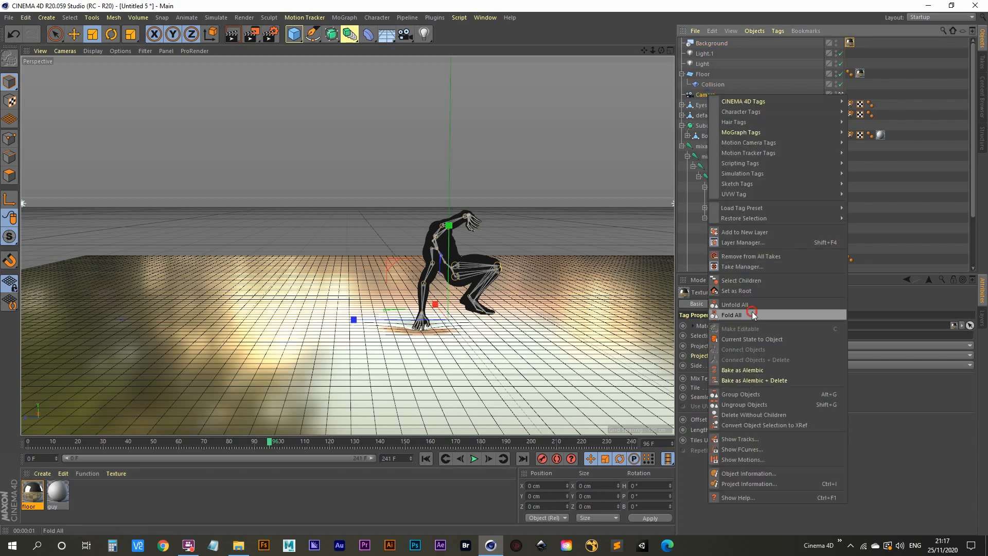
left_click(713, 148)
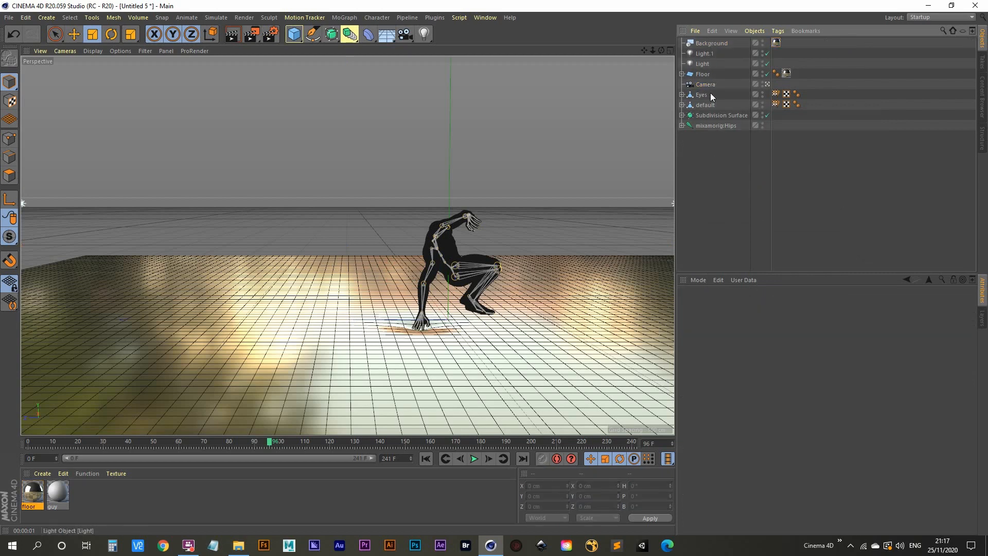
- Add a Compositing tag to the Floor plane
left_click(703, 74)
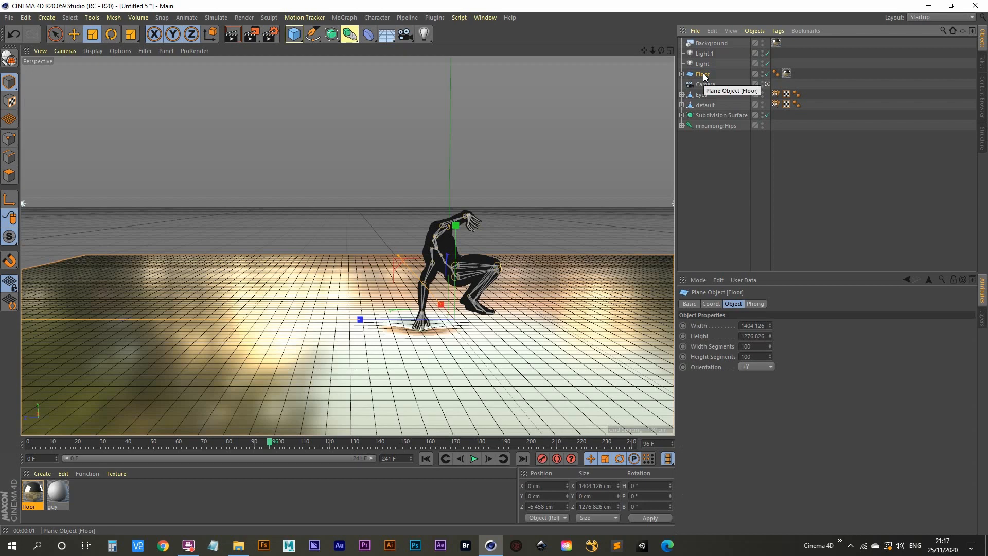
right_click(705, 76)
mouse_move(811, 78)
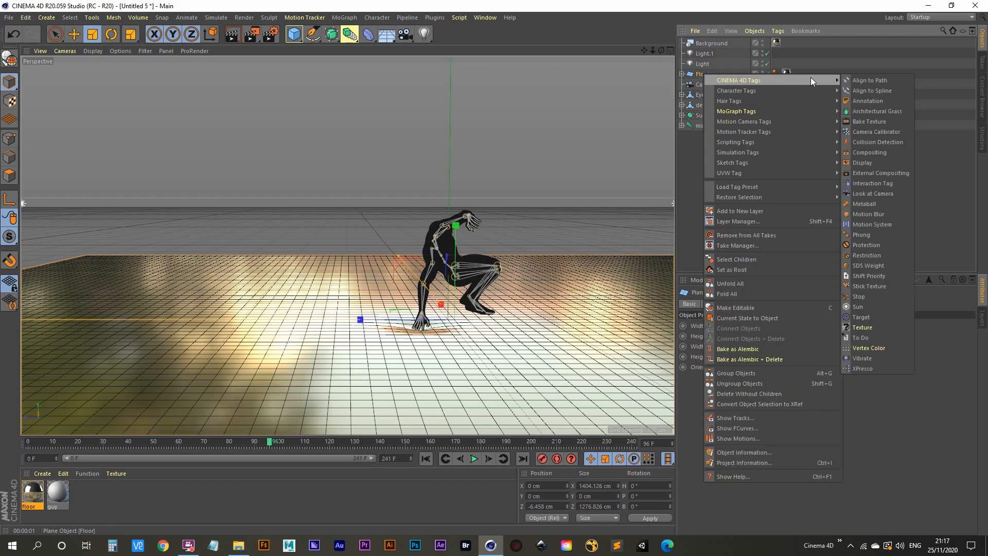
left_click(880, 153)
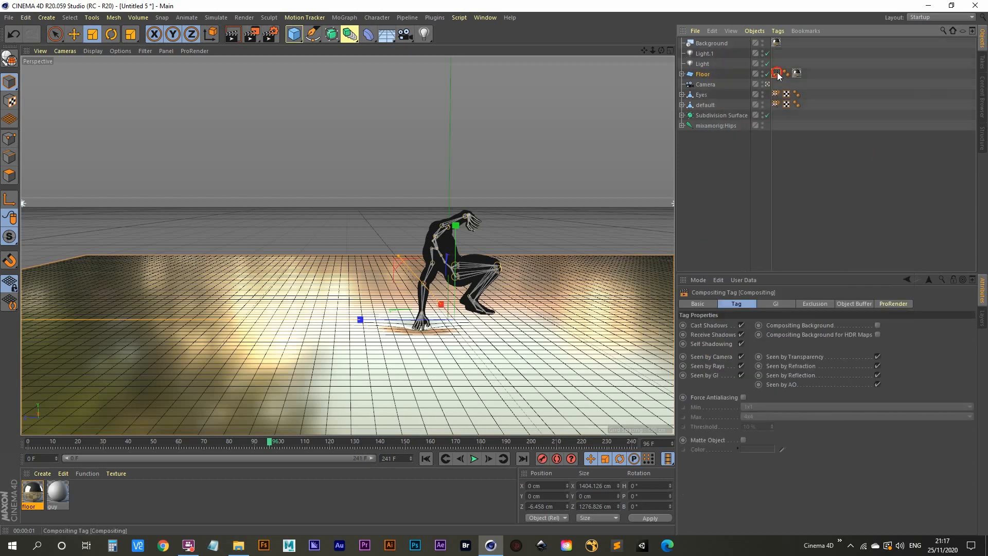
- Enable Compositing Background in the Floor's Compositing tag and render frame 96 in the Picture Viewer, closing it when done
left_click(878, 325)
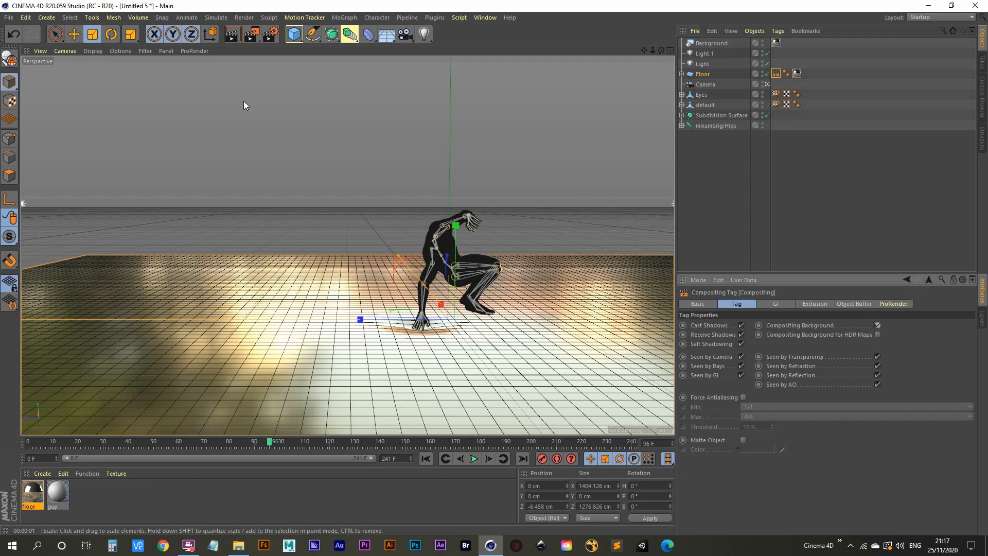
key("shift+r")
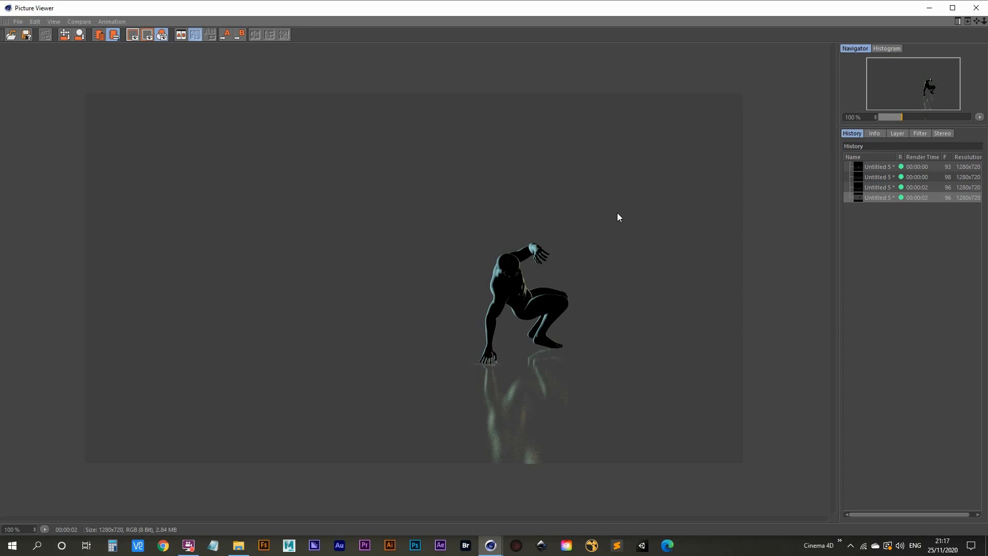
left_click(976, 7)
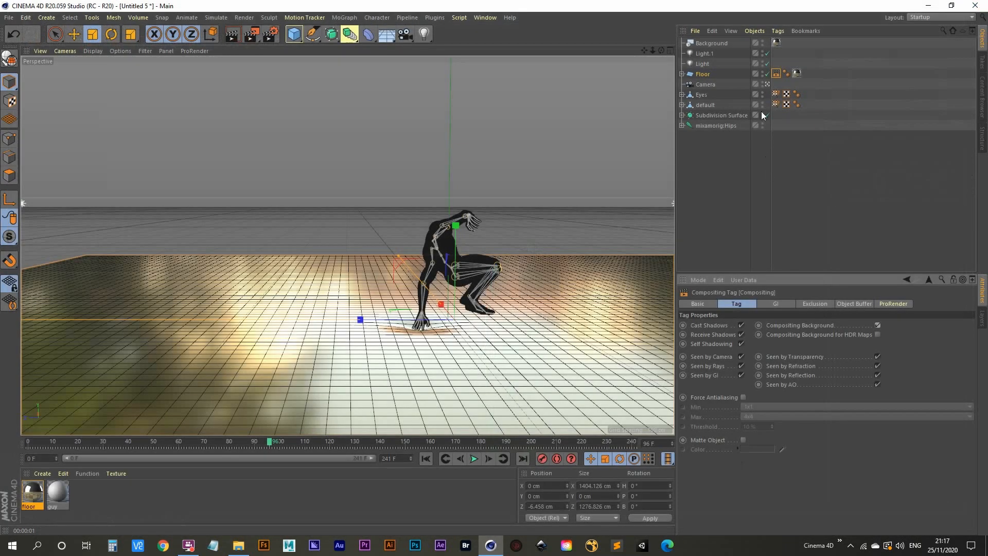
- Try the Compositing tag on the Background object instead of the Floor, and compare a render of frame 96 with the previous one
mouse_move(777, 73)
left_mouse_down()
mouse_move(811, 73)
mouse_move(793, 71)
left_mouse_up()
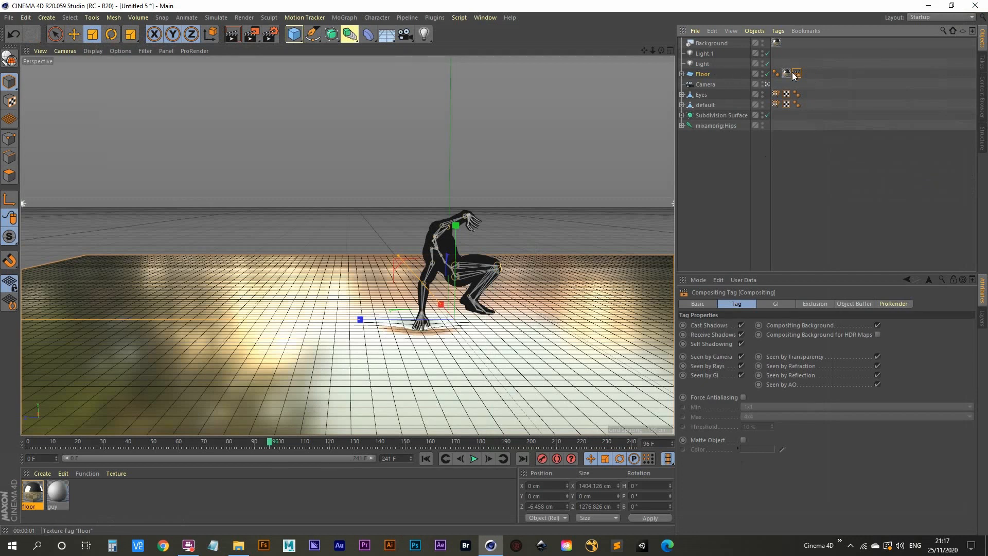
left_click(798, 73)
left_click_drag(787, 41, 787, 42)
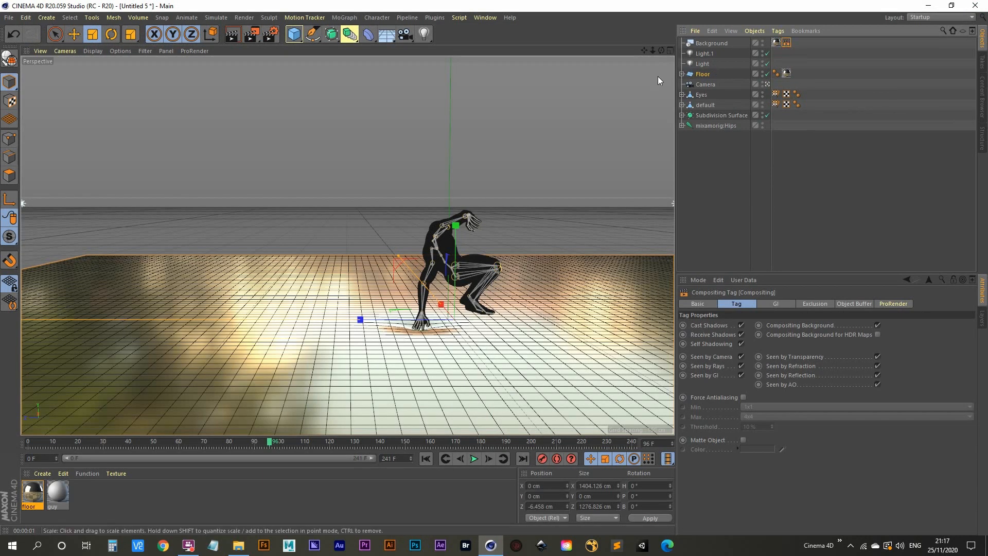
left_click(269, 34)
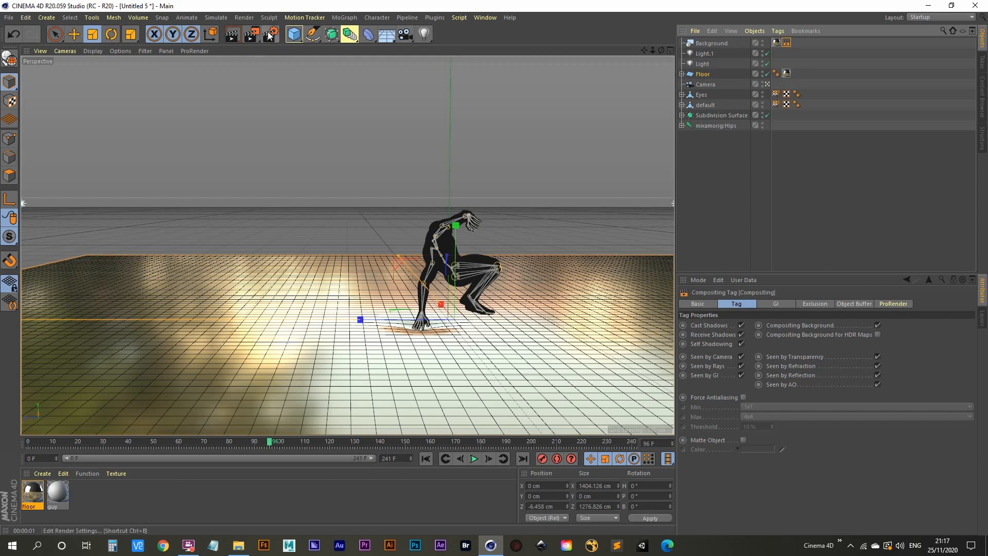
left_click(250, 34)
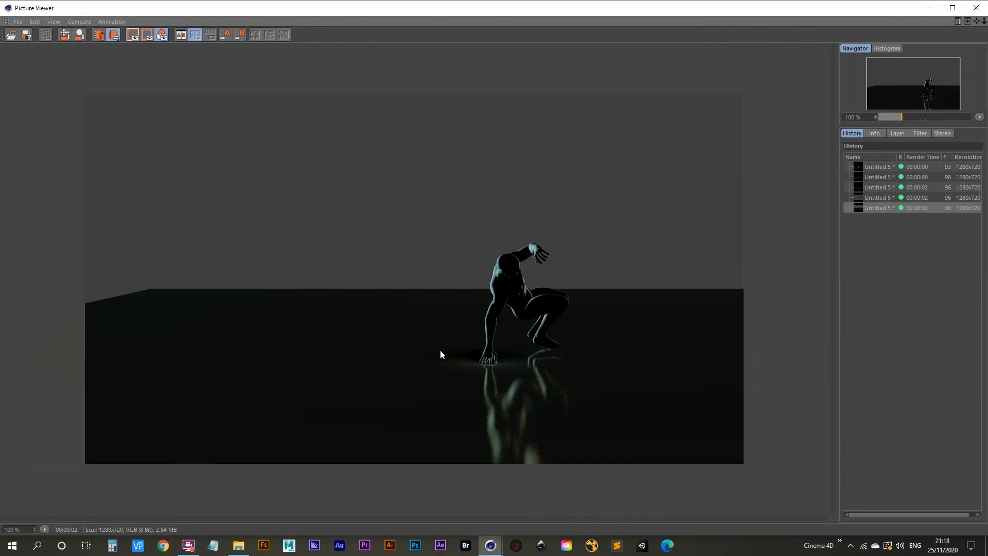
key("Up")
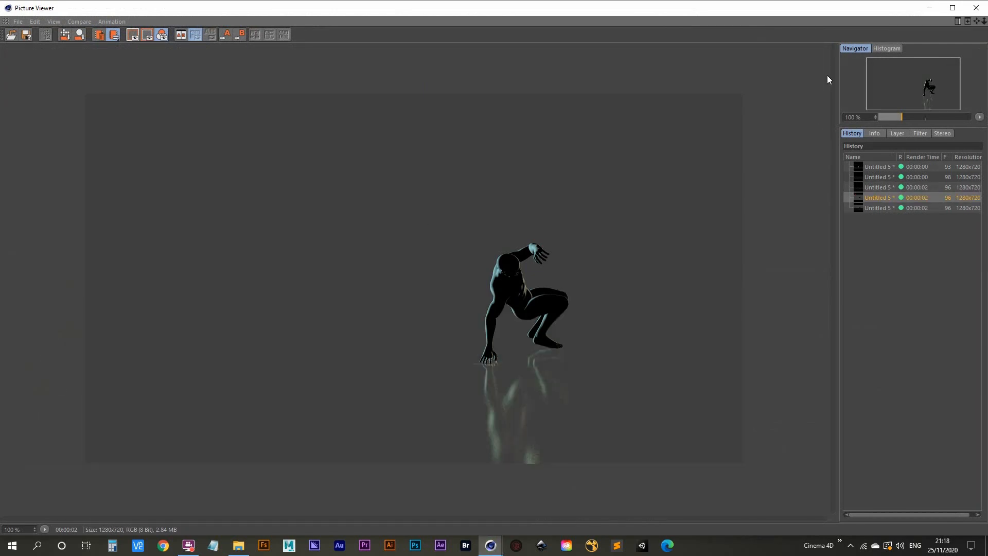
left_click(927, 8)
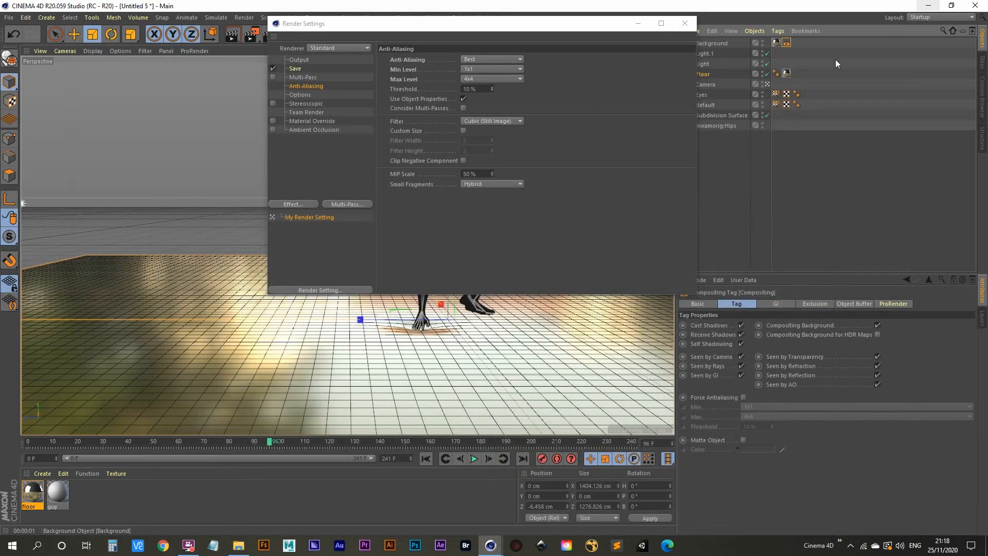
left_click(640, 24)
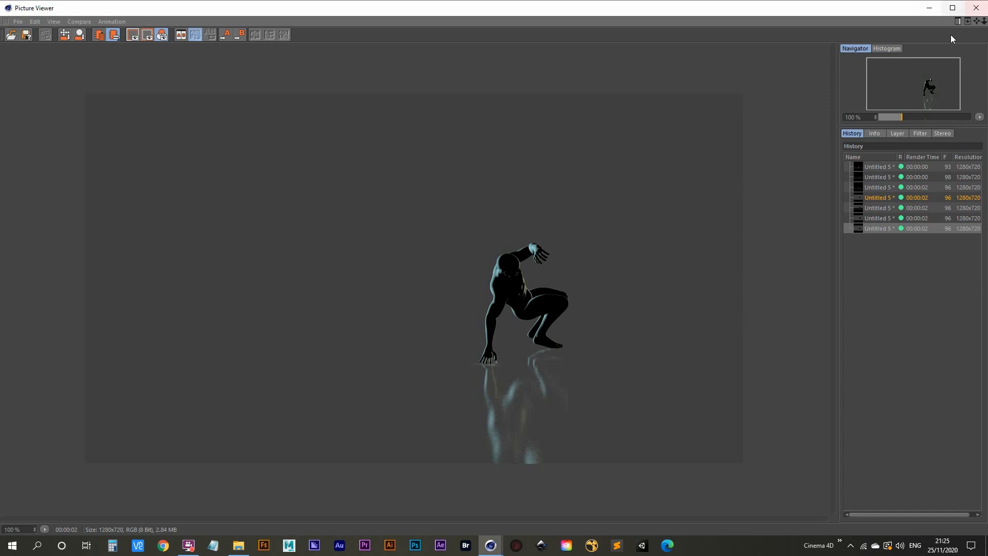
- Darken the floor material's colour to a V value of 4% and render frame 96 in the Picture Viewer
left_click(930, 8)
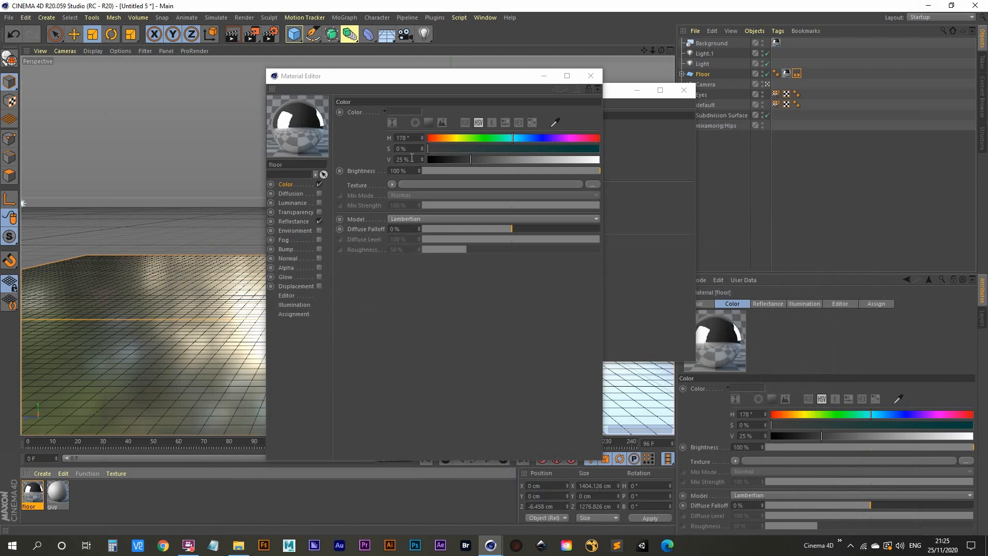
left_click_drag(438, 159, 435, 159)
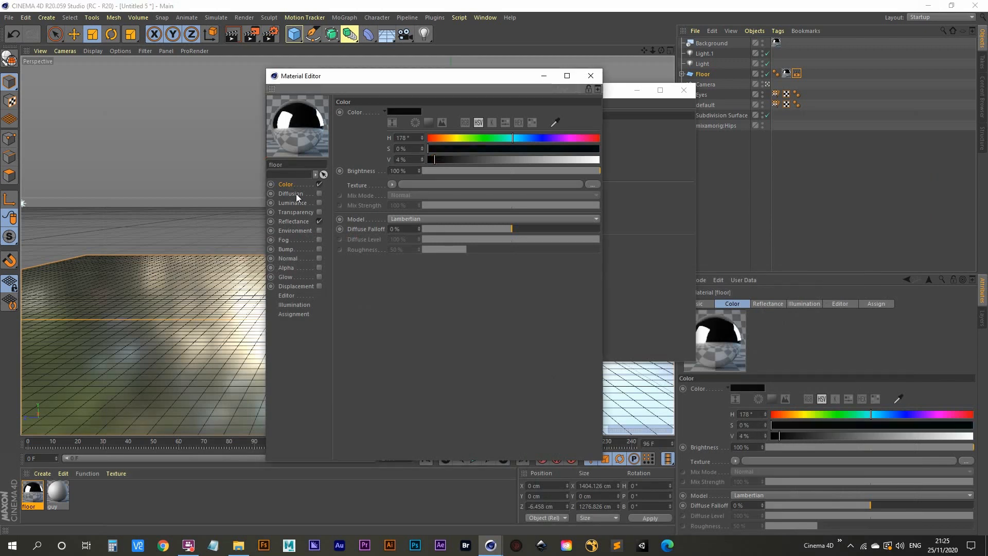
left_click(590, 75)
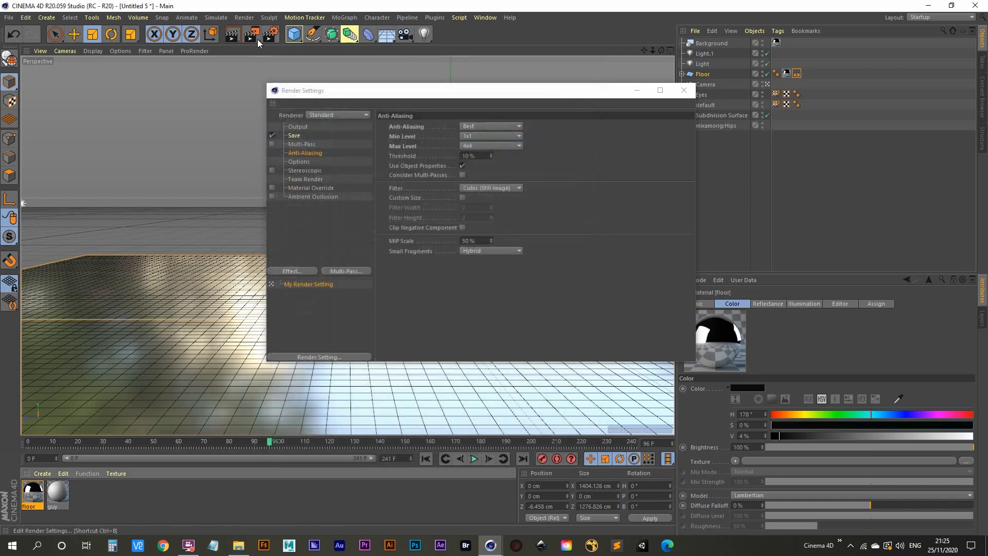
left_click(251, 34)
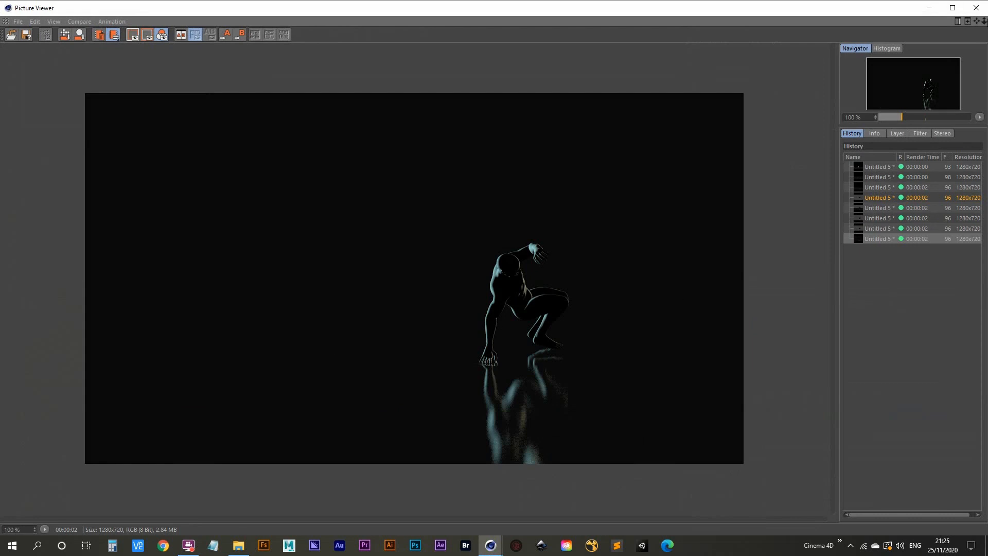
left_click(976, 8)
left_click(683, 91)
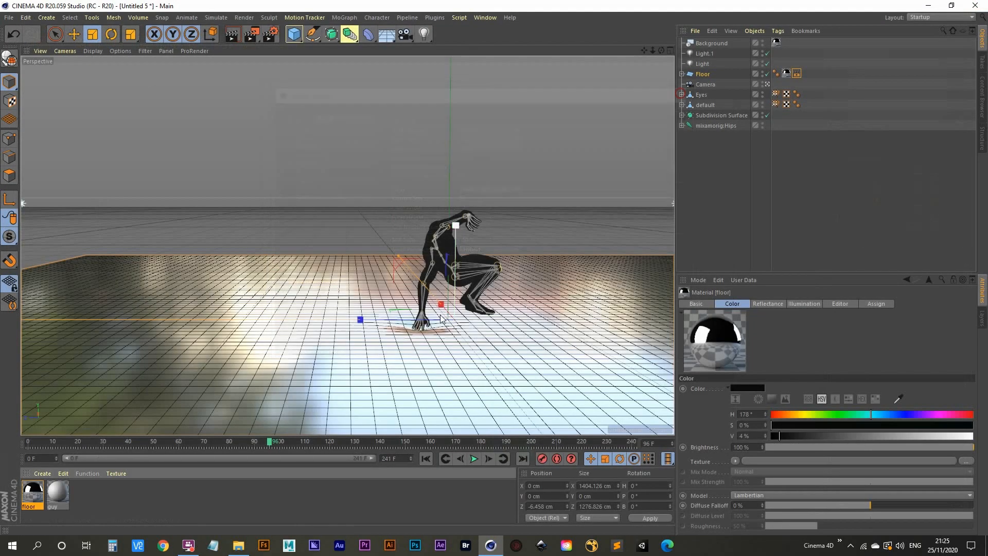
- Turn on the interactive render region and, with nothing selected, play the animation to frame 136
key("alt+r")
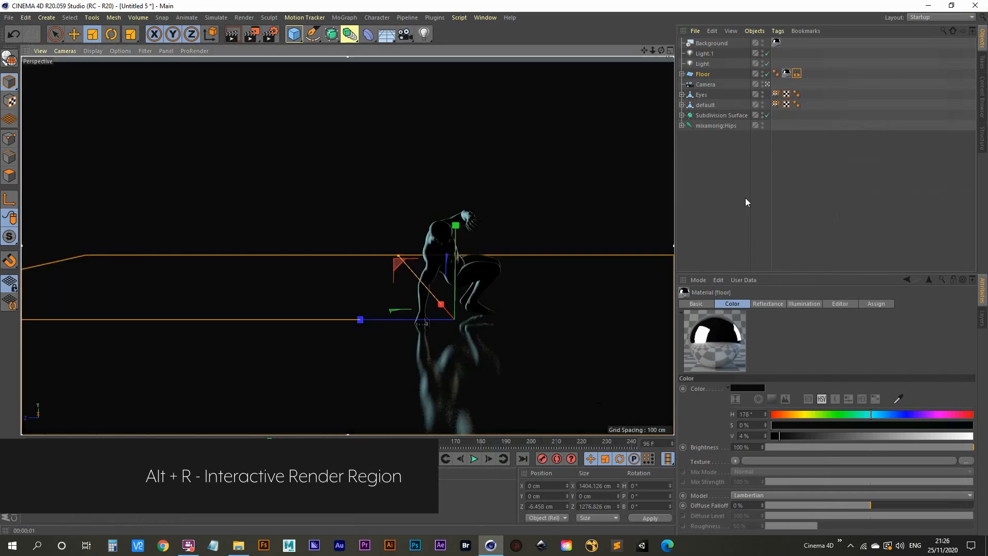
left_click(711, 208)
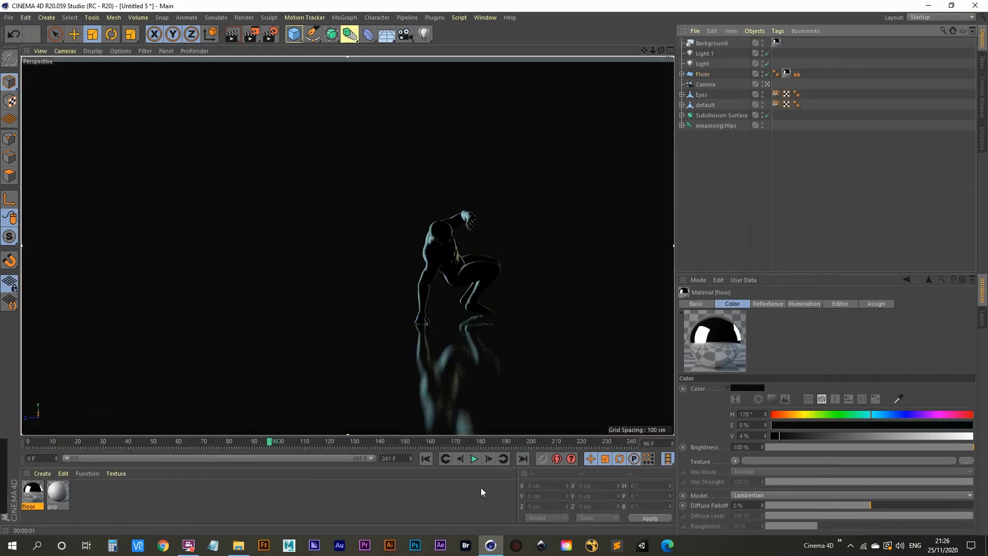
left_click(475, 458)
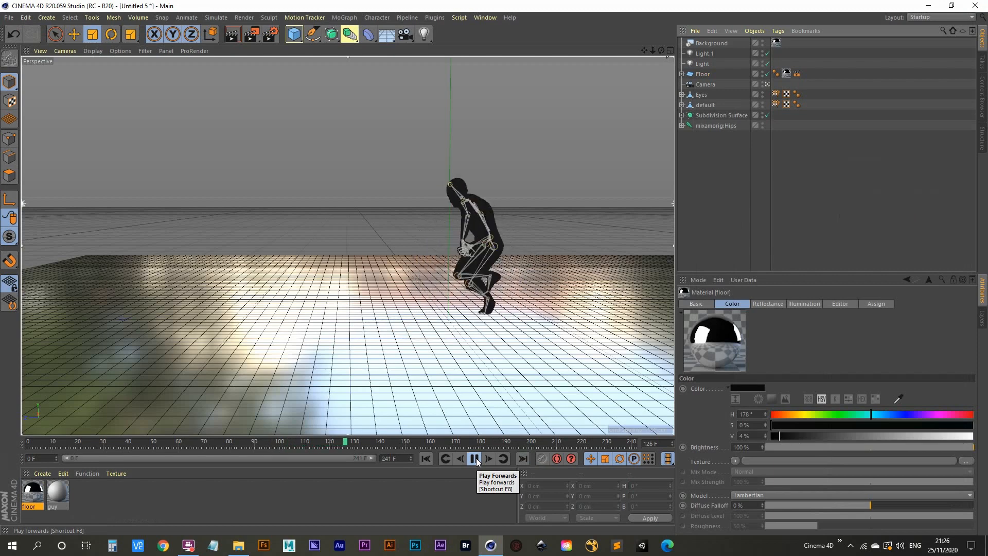
left_click(475, 458)
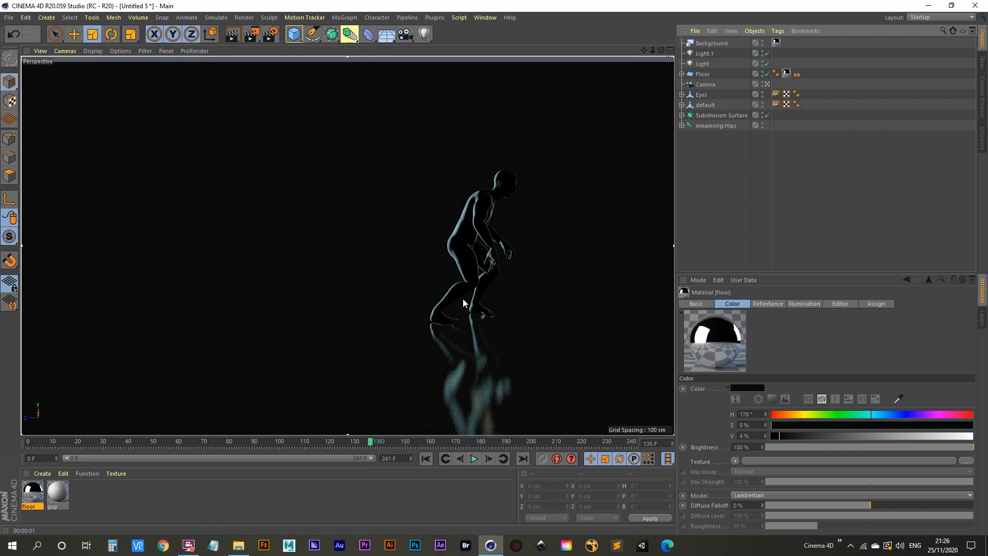
- Play the animation from the start, advance to frame 94, and render that frame in the Picture Viewer
left_click(426, 458)
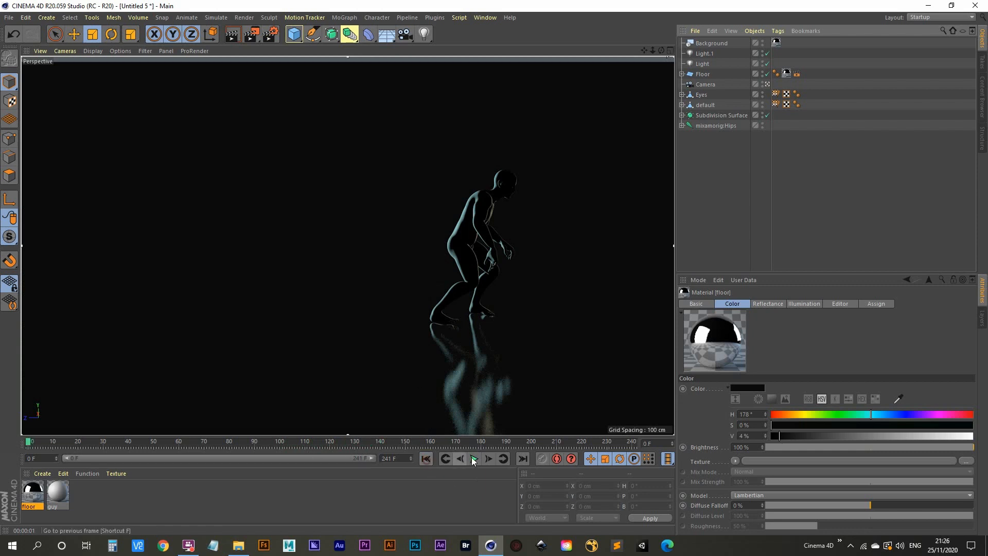
left_click(474, 459)
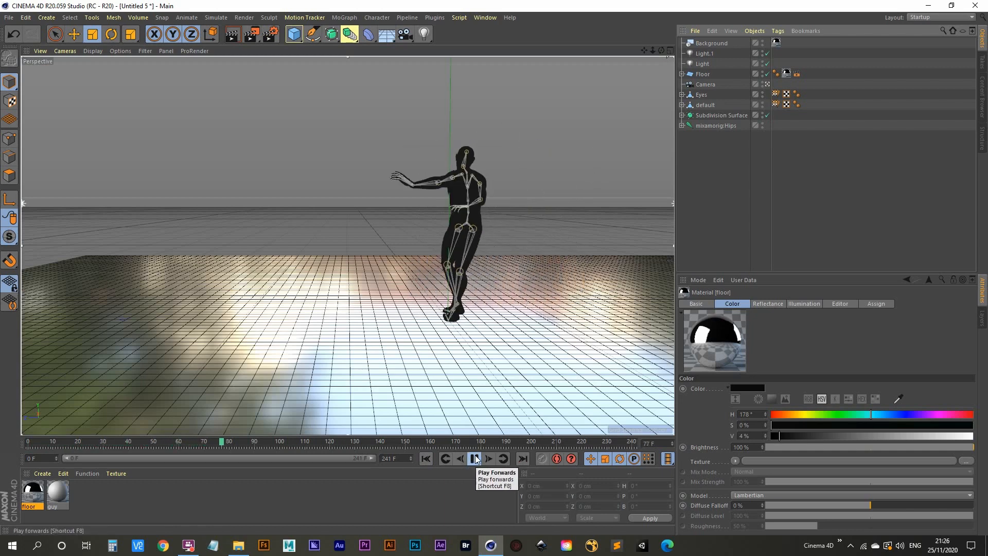
left_click(476, 459)
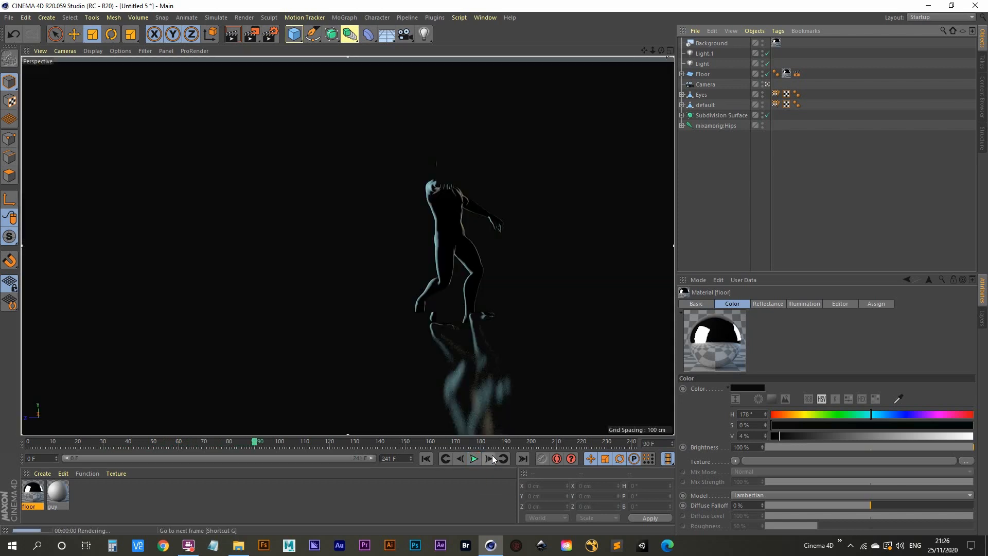
left_click(490, 459)
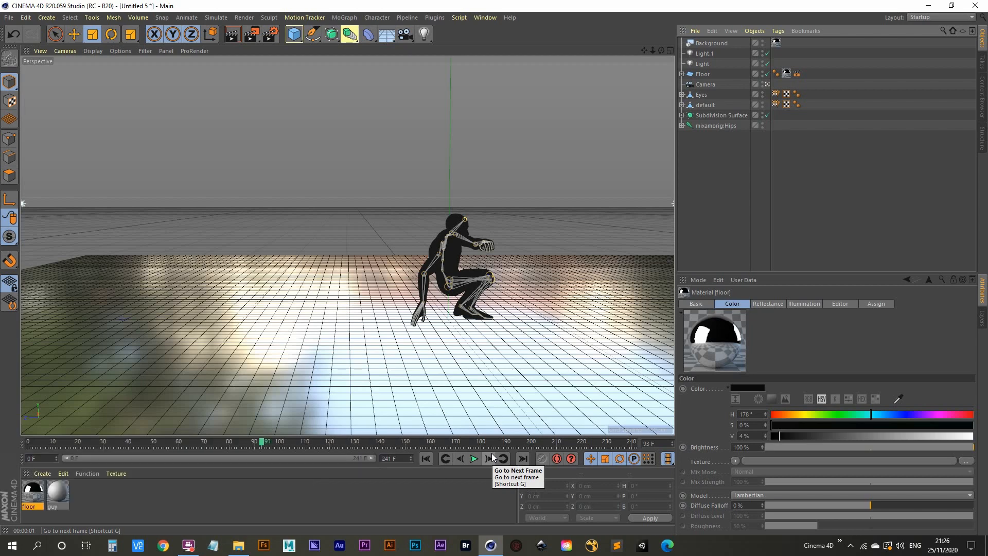
left_click(492, 458)
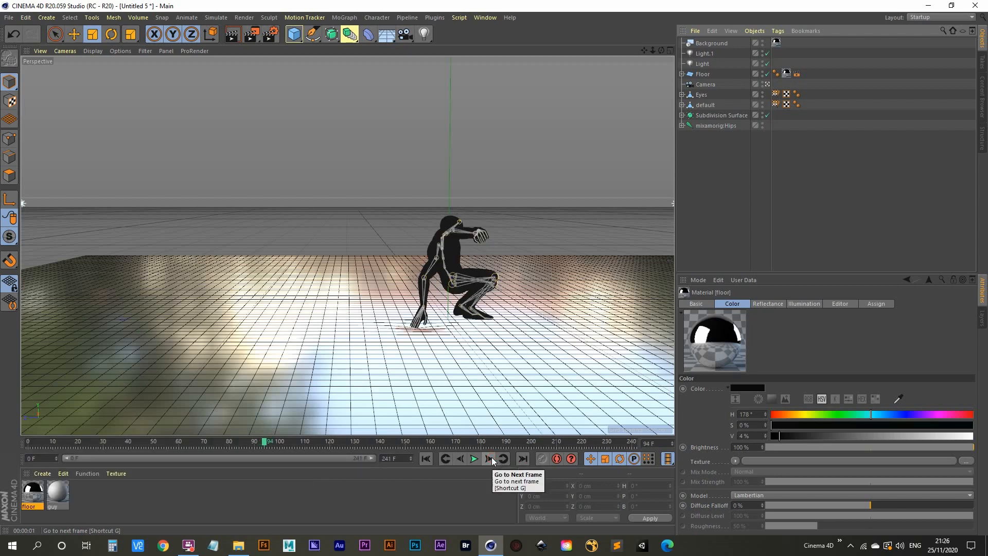
left_click(254, 31)
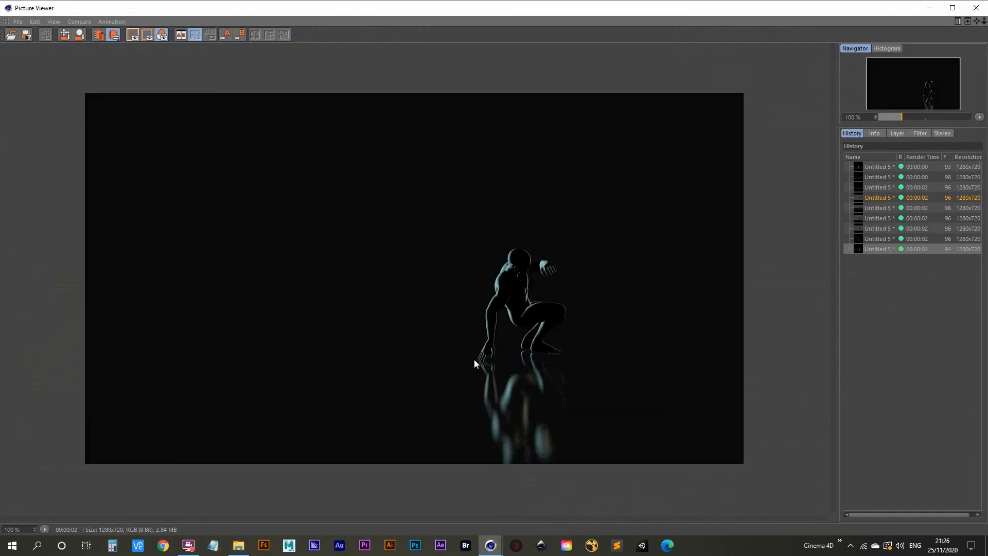
left_click(929, 8)
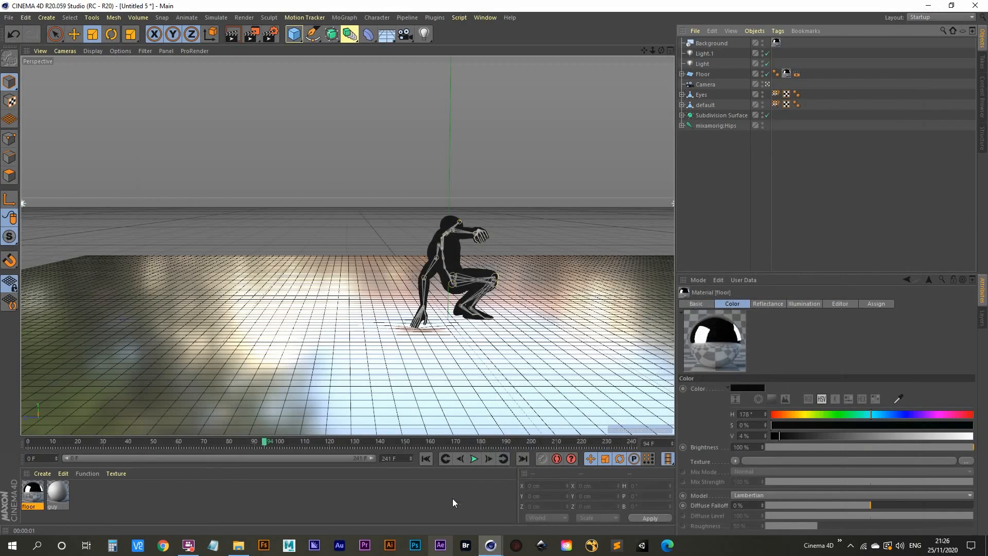
- Advance to frame 96 and render it in the Picture Viewer to check the floor under the hand
left_click(490, 459)
left_click(490, 460)
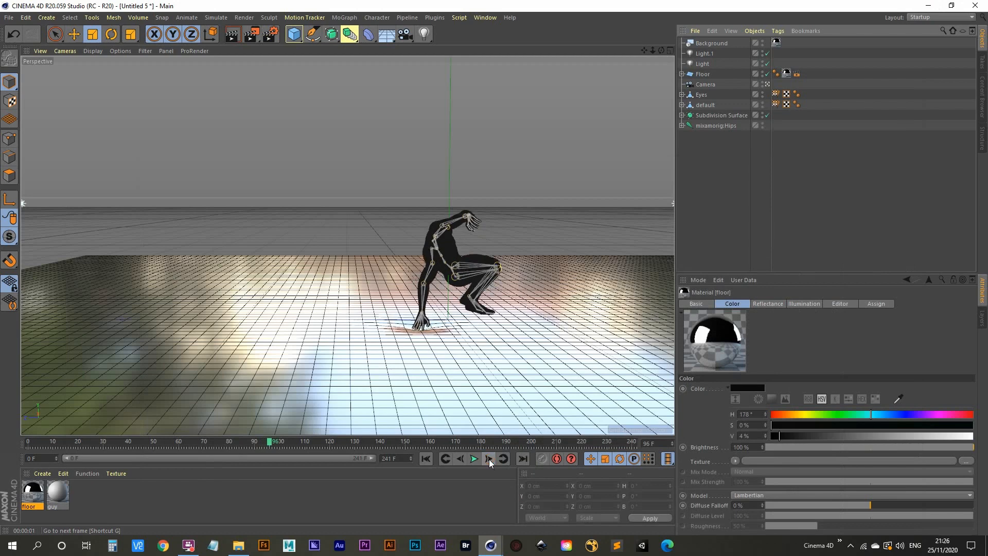
left_click(251, 34)
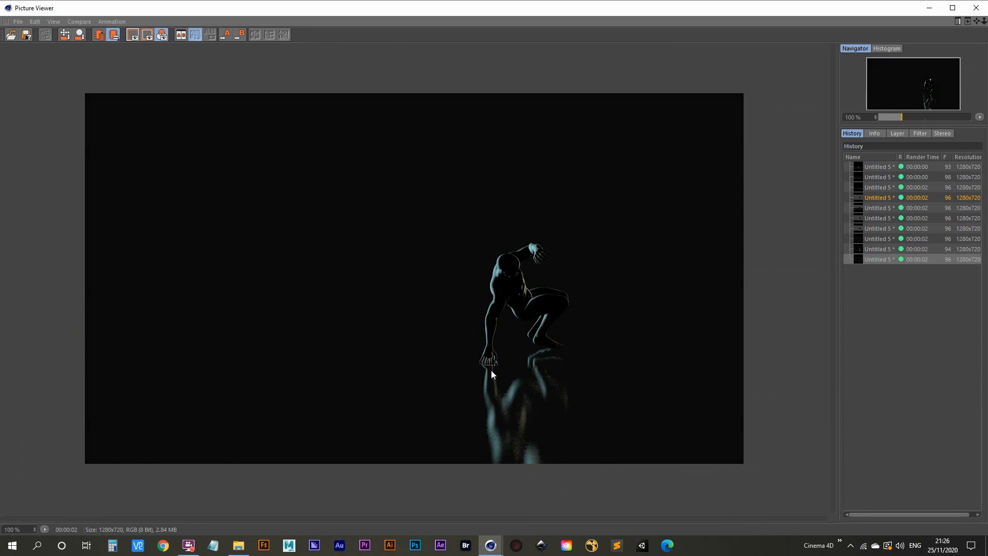
left_click(930, 8)
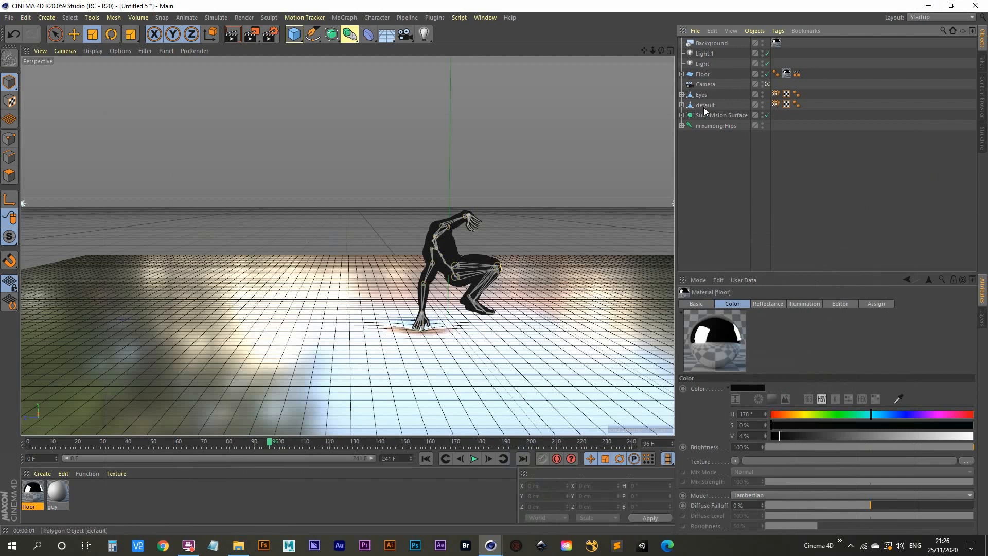
- Unfold the complete mixamorig:Hips joint hierarchy and select the Sphere under mixamorig:RightHand
left_click(682, 116)
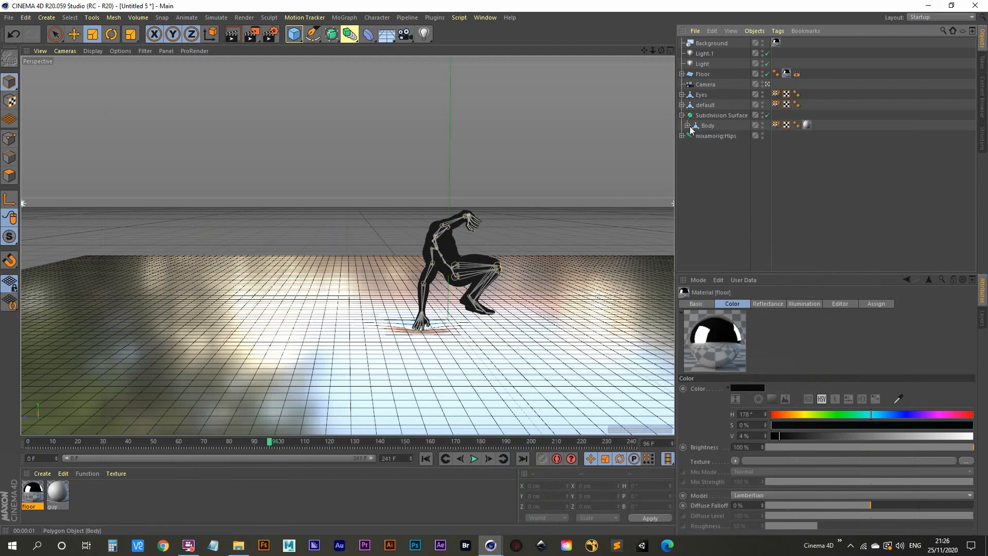
left_click(688, 126)
right_click(702, 147)
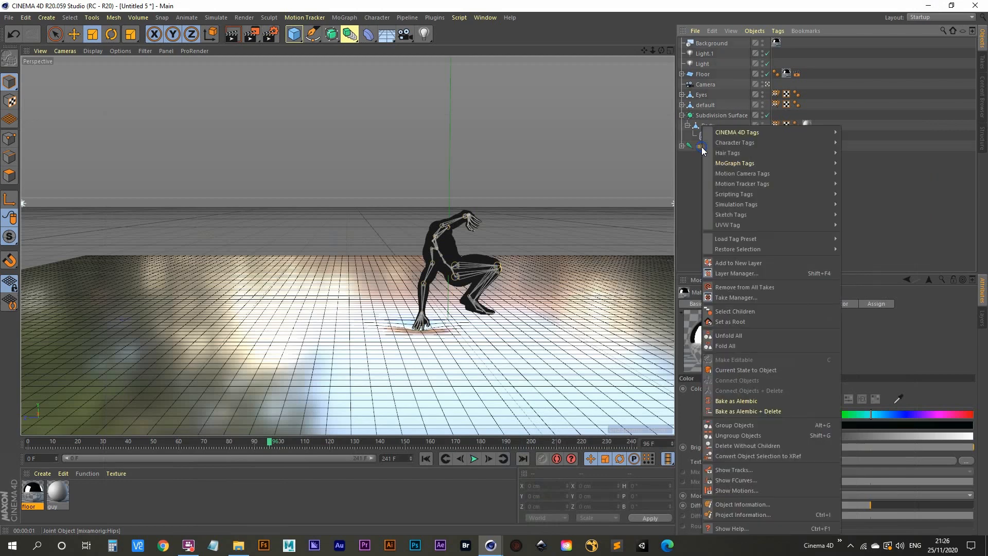
left_click(693, 147)
right_click(709, 146)
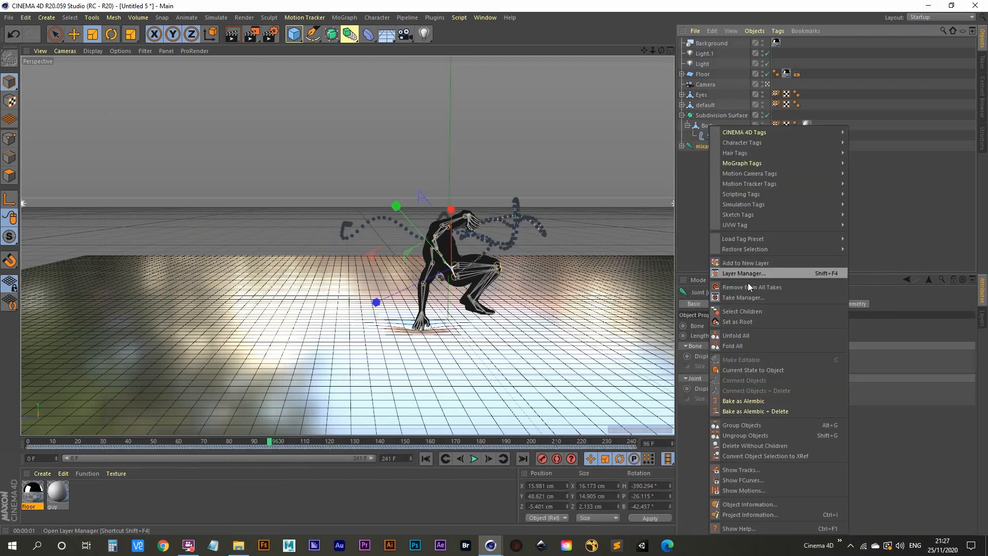
left_click(749, 336)
scroll(758, 196, "down", 3)
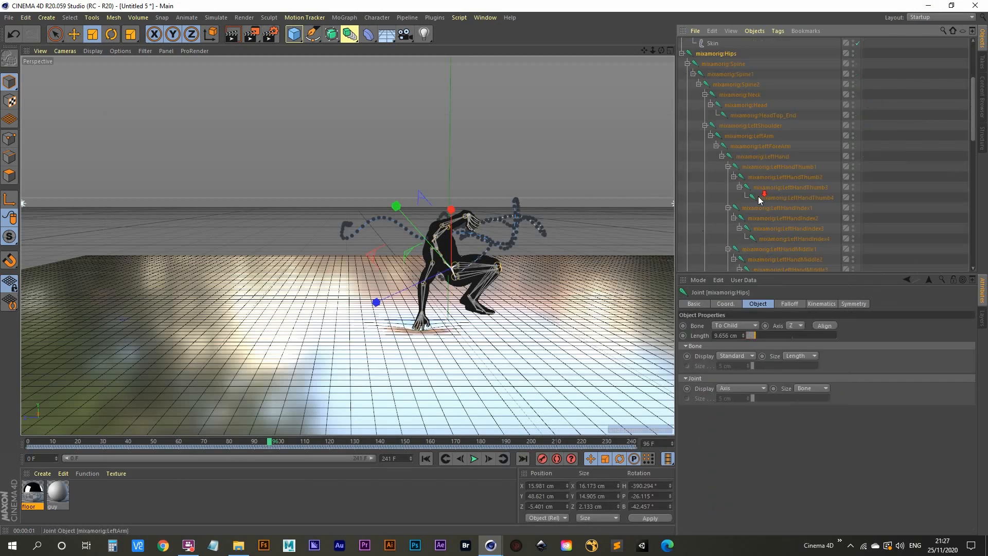
scroll(759, 196, "down", 6)
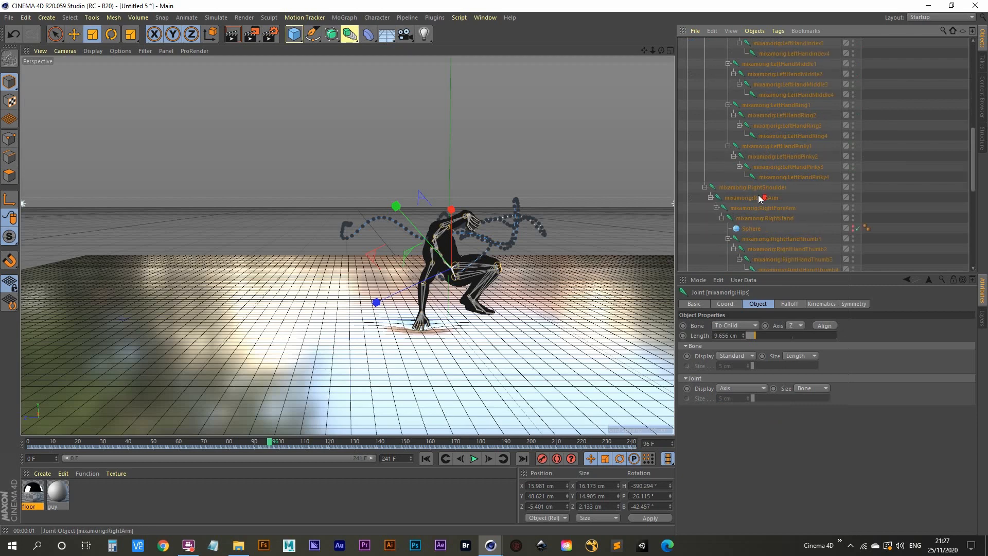
left_click(743, 230)
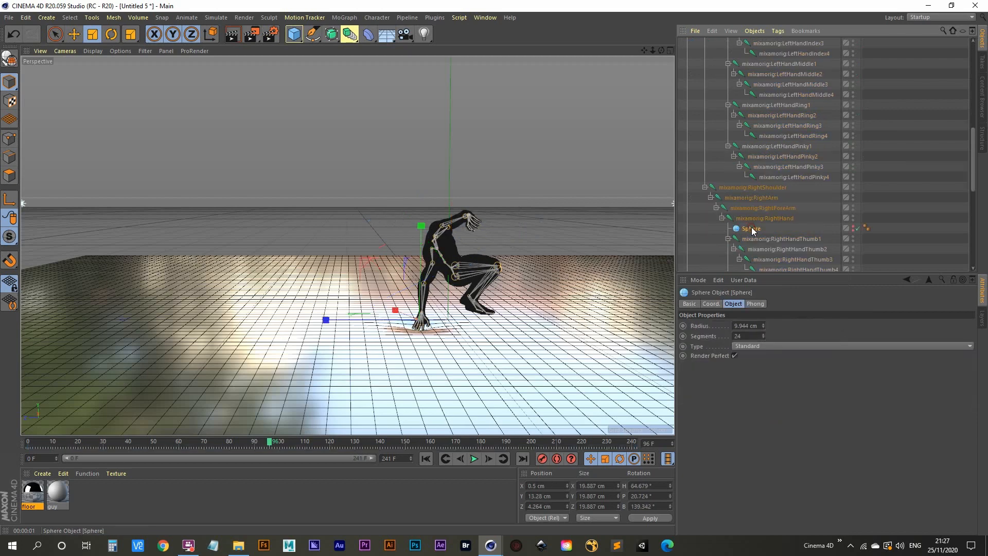
- Scale the right hand's Sphere up to about 28.7 cm across and move it slightly down into the floor
left_click(92, 34)
left_click_drag(326, 253, 416, 134)
key("e")
left_click_drag(422, 227, 422, 232)
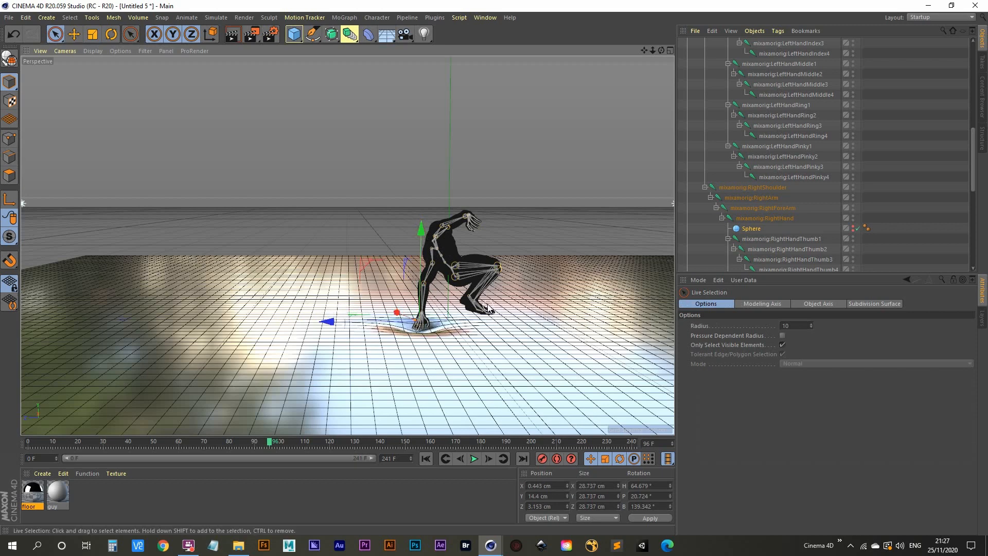
- Render frame 96 in the Picture Viewer to check the floor dent made by the enlarged Sphere
middle_click_drag(484, 304, 479, 301, "alt")
key("shift+r")
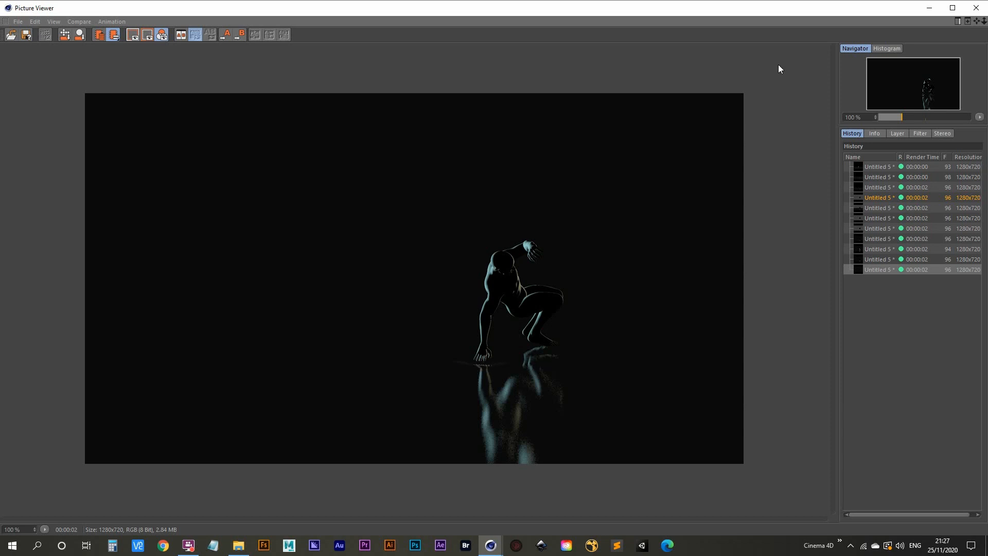
left_click(935, 7)
- View the figure from a lower angle near floor level and render frame 98 in the Picture Viewer to inspect the hand contact
left_click_drag(453, 288, 526, 231, "alt")
left_click(258, 38)
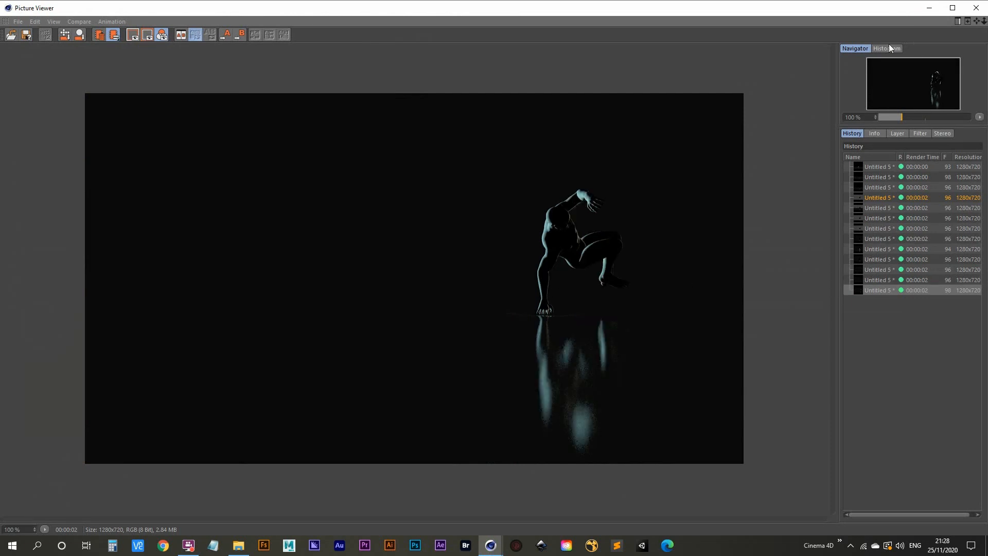
left_click_drag(647, 15, 603, 107)
left_click(942, 105)
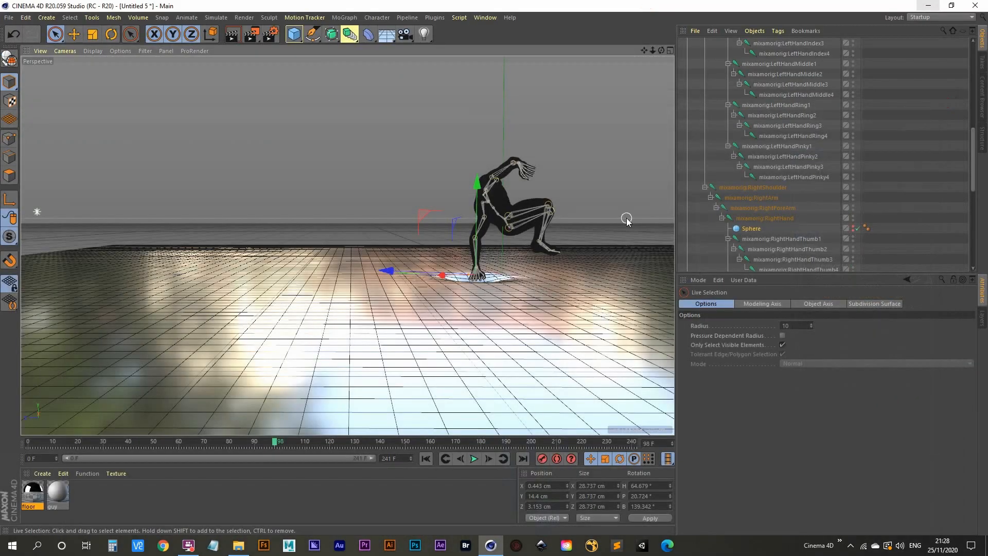